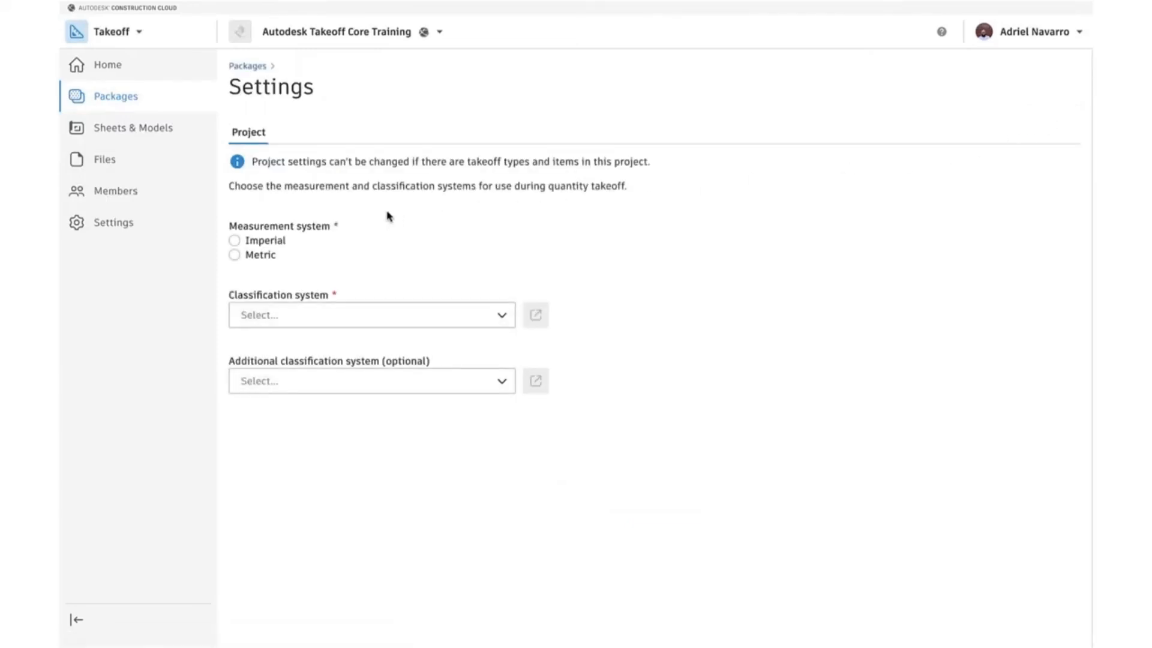
Set the measurement system to Imperial and download the template for a custom classification system.
left_click(234, 240)
left_click(501, 316)
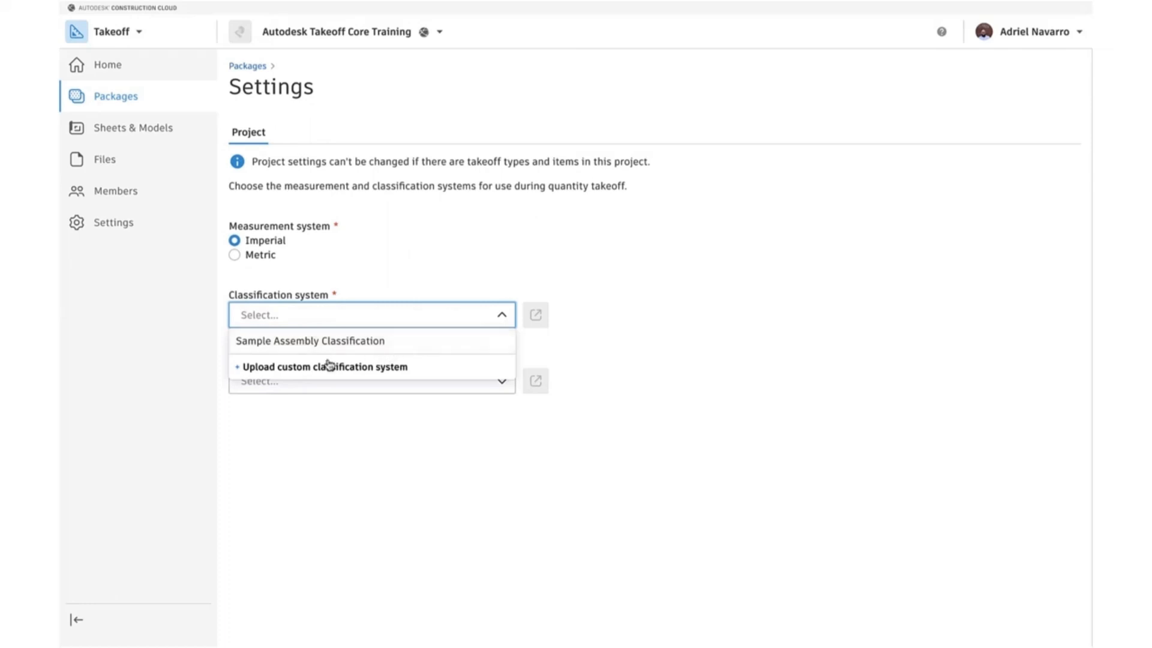
left_click(291, 369)
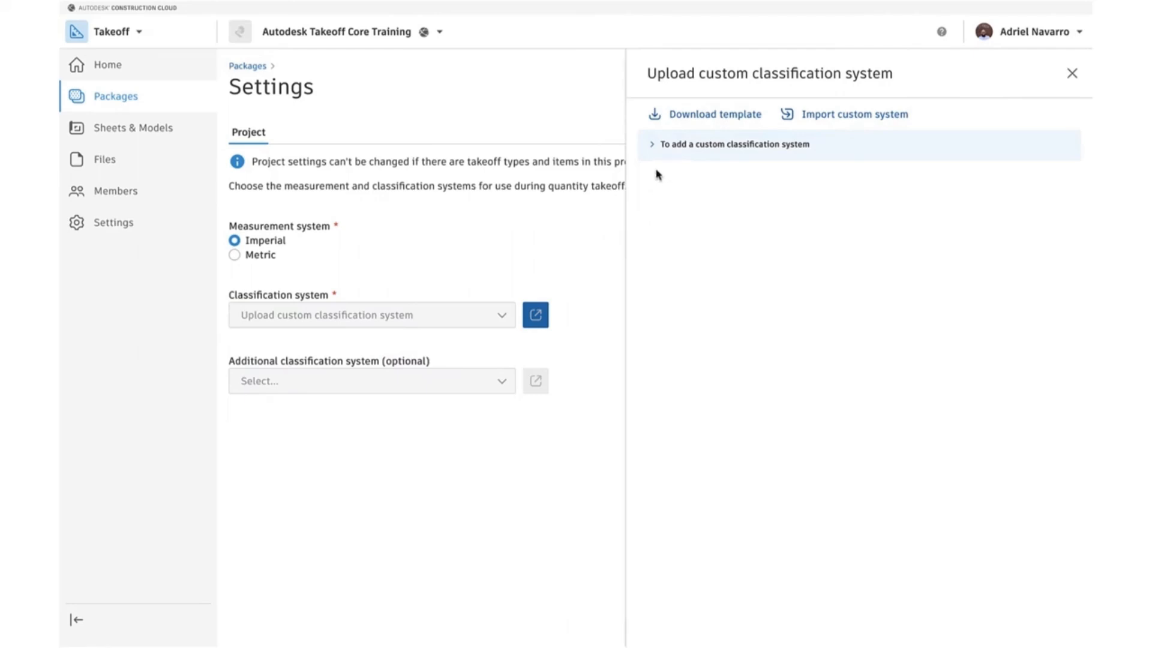
left_click(653, 148)
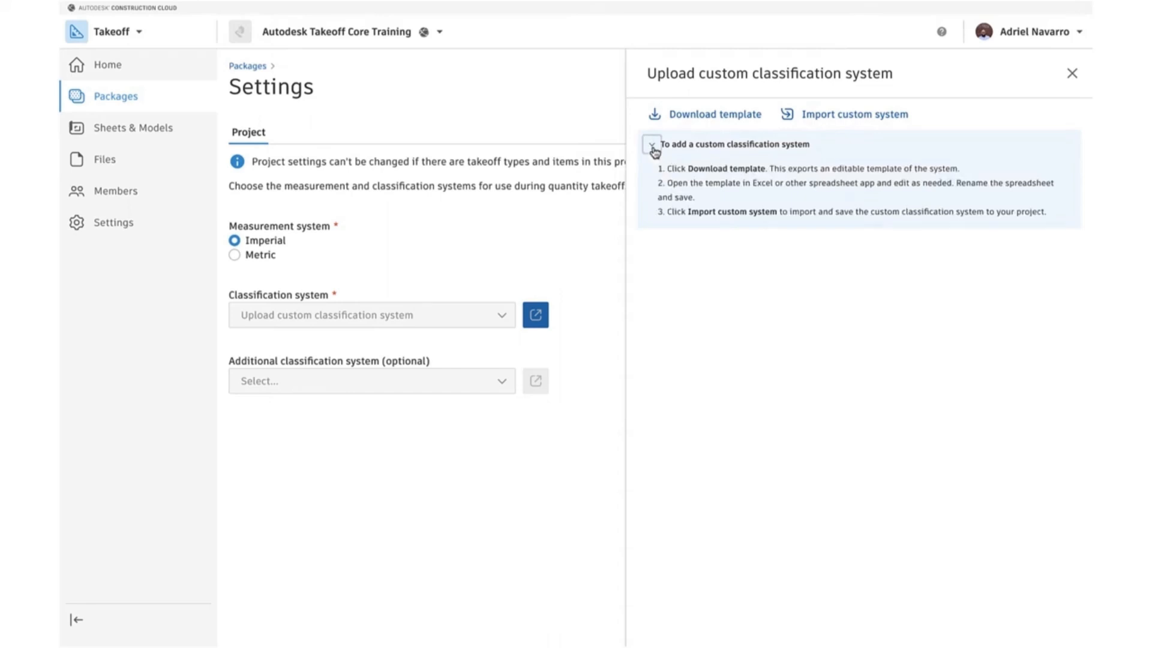
left_click(695, 120)
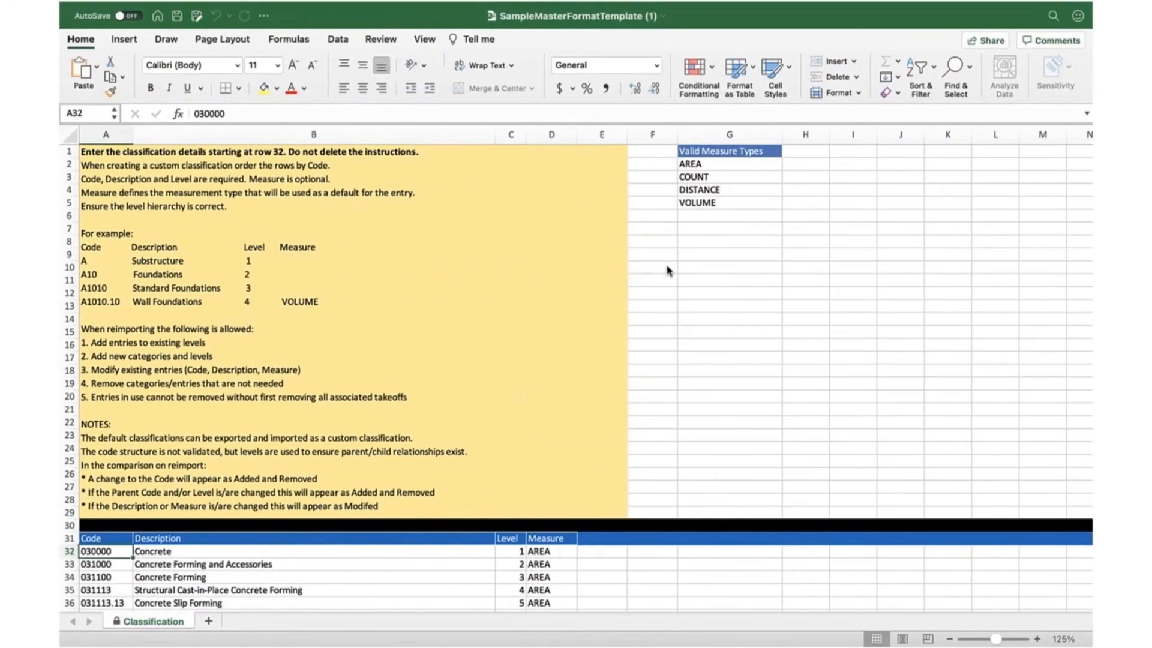
Review the instructions and classification rows in the SampleMasterFormatTemplate (1) spreadsheet in Excel.
left_click(433, 158)
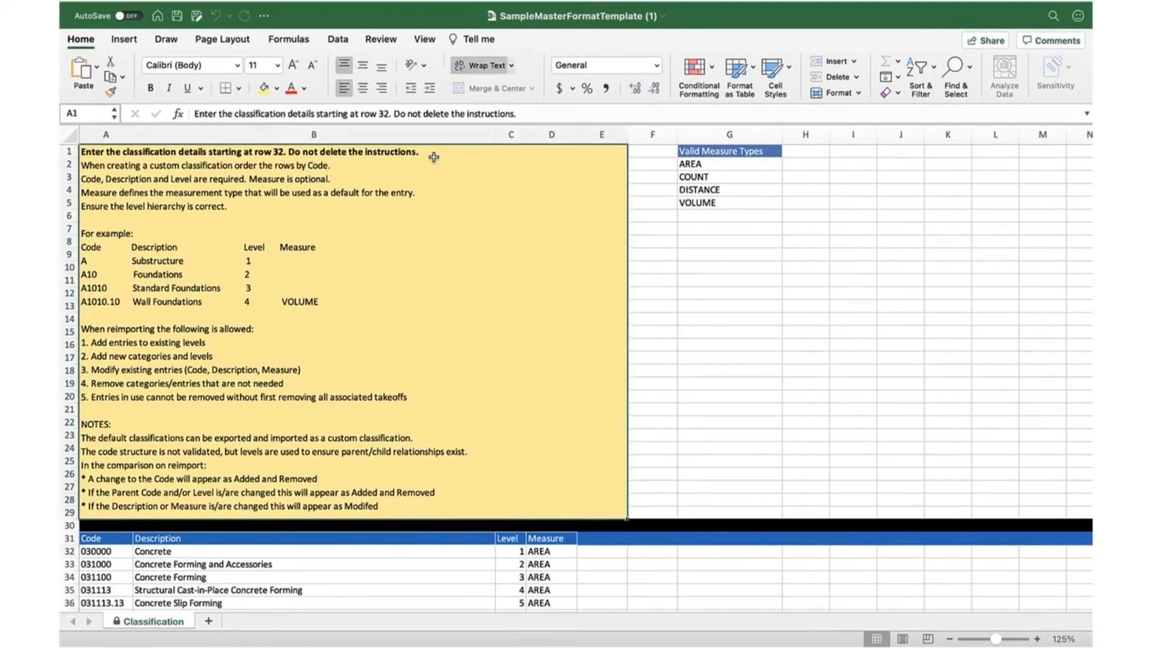
scroll(422, 287, "down", 5)
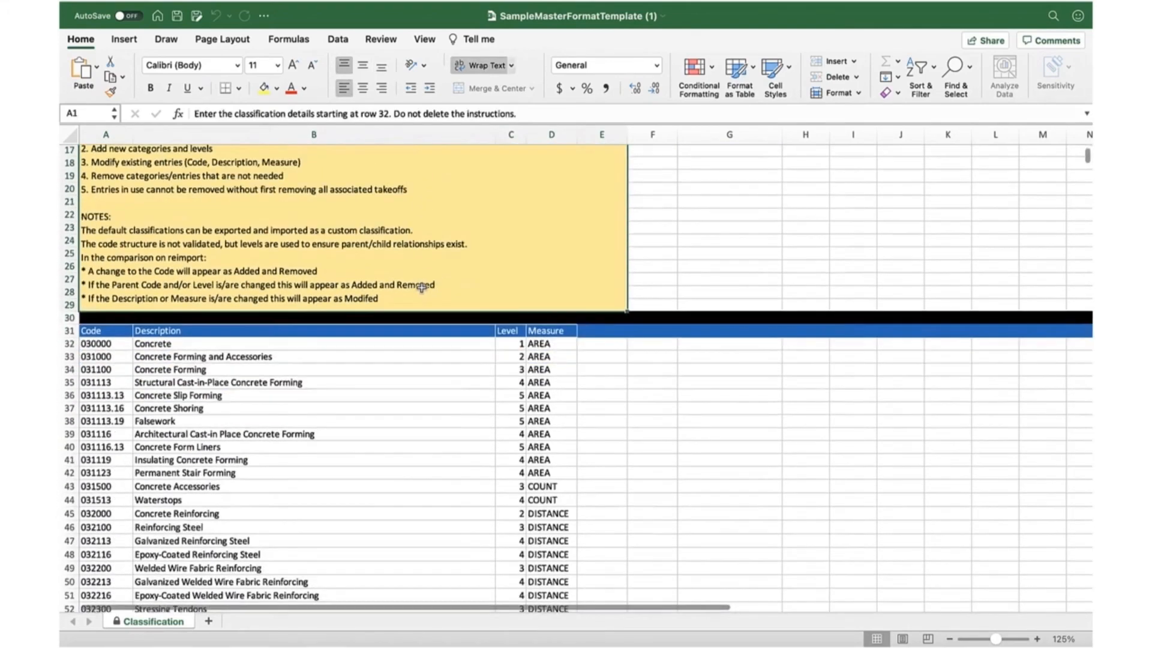
scroll(422, 288, "up", 4)
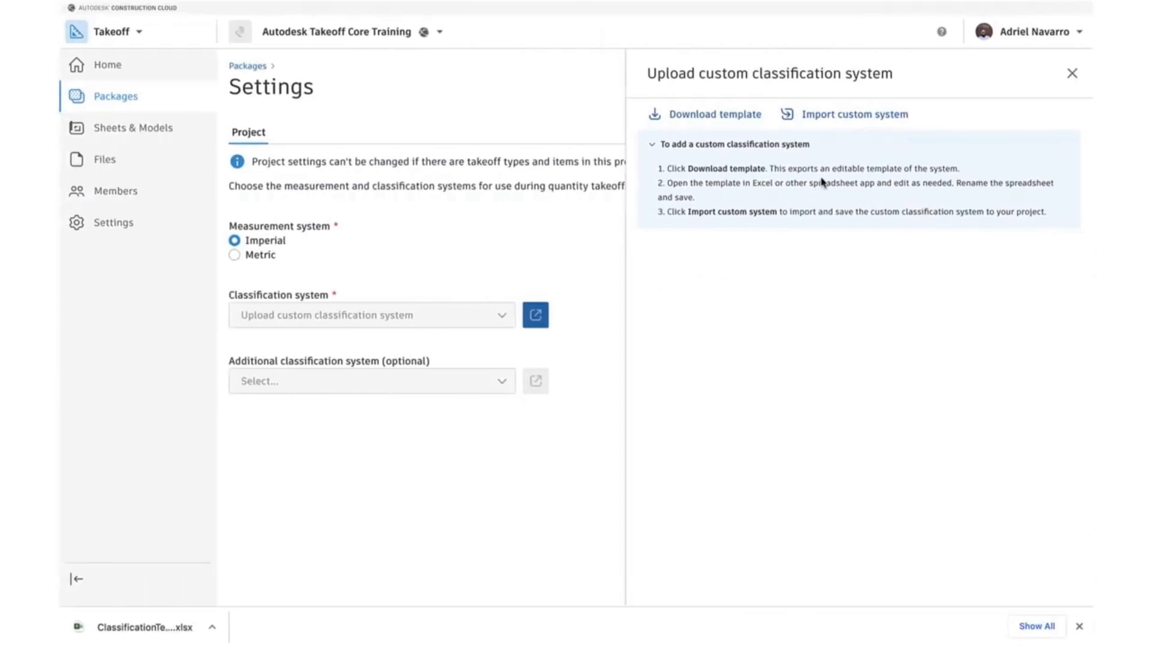
Back in Autodesk Takeoff, import SampleMasterFormatTemplate (1).xlsx and save it as the project's classification system.
left_click(828, 120)
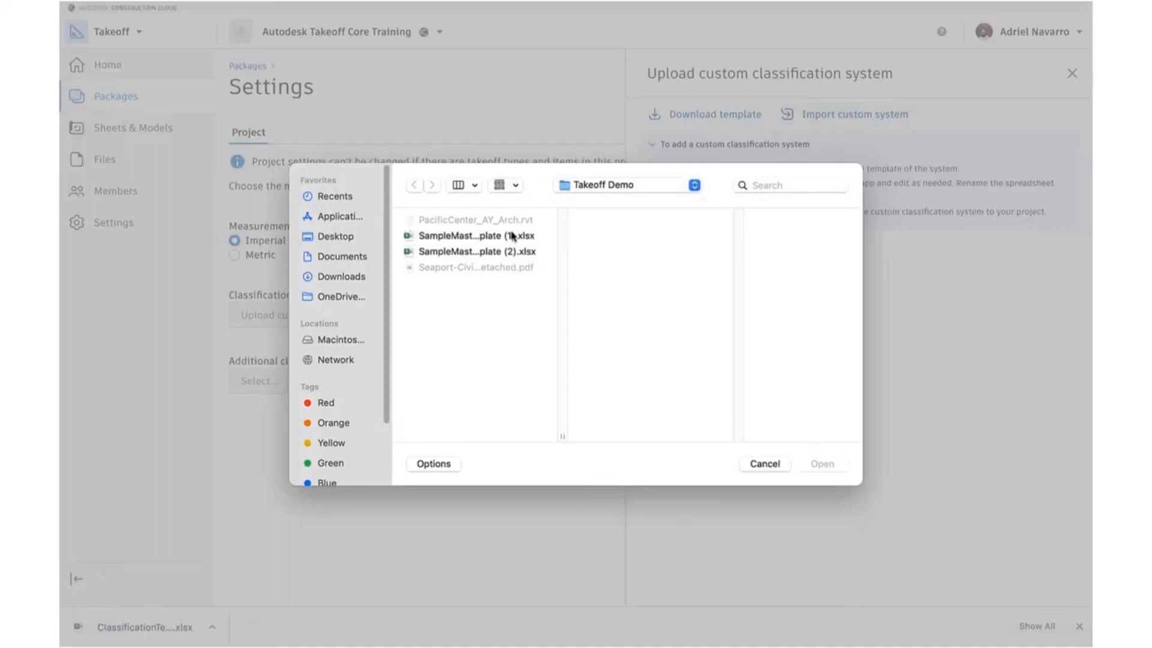
left_click(512, 235)
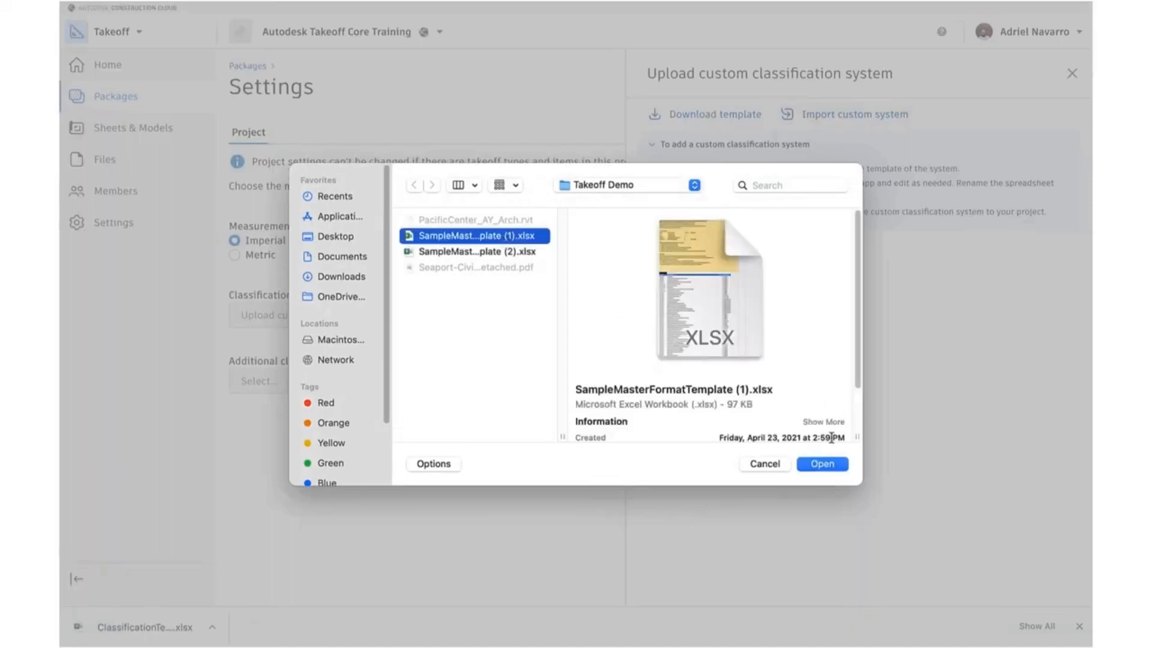
left_click(822, 463)
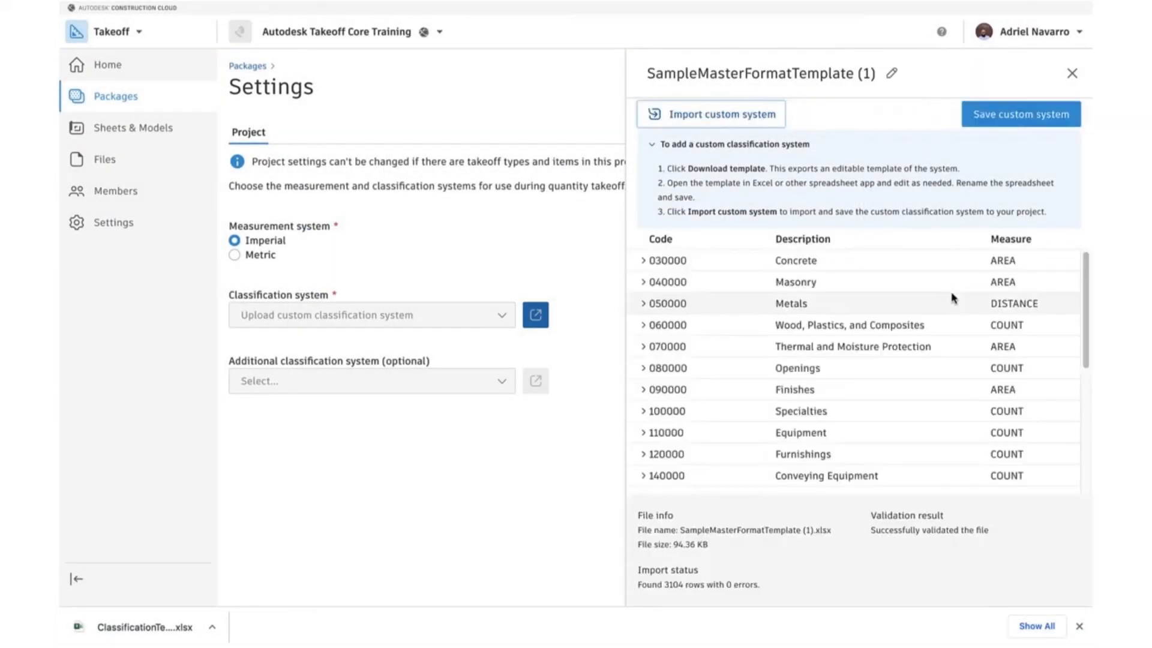
left_click(1020, 119)
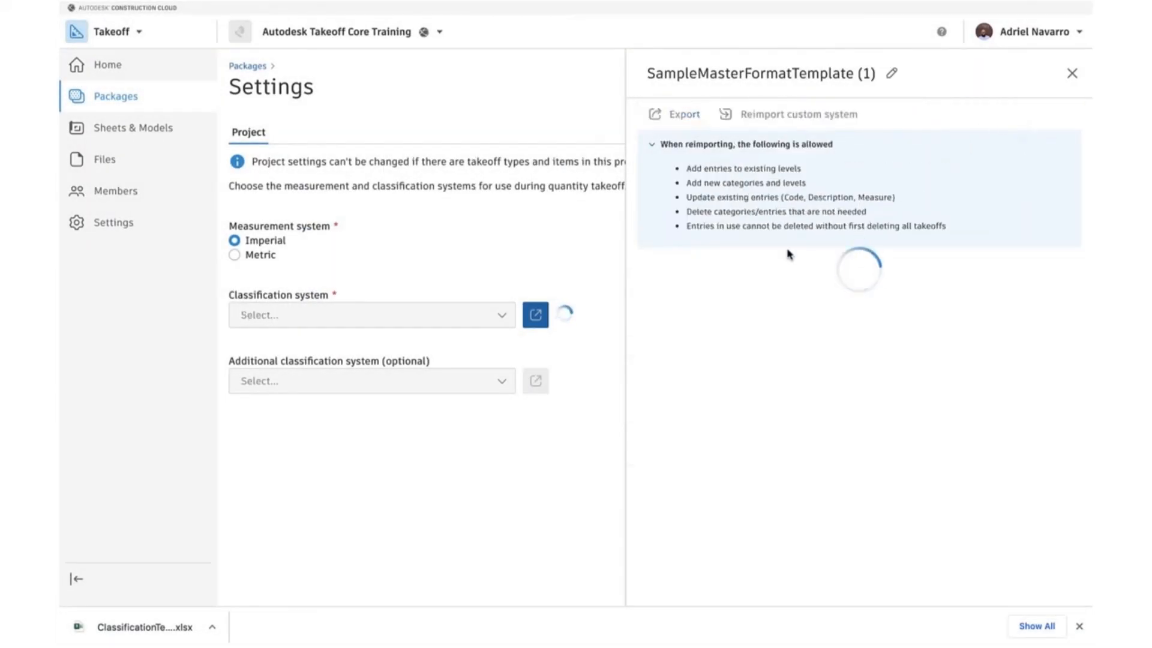
left_click(1073, 73)
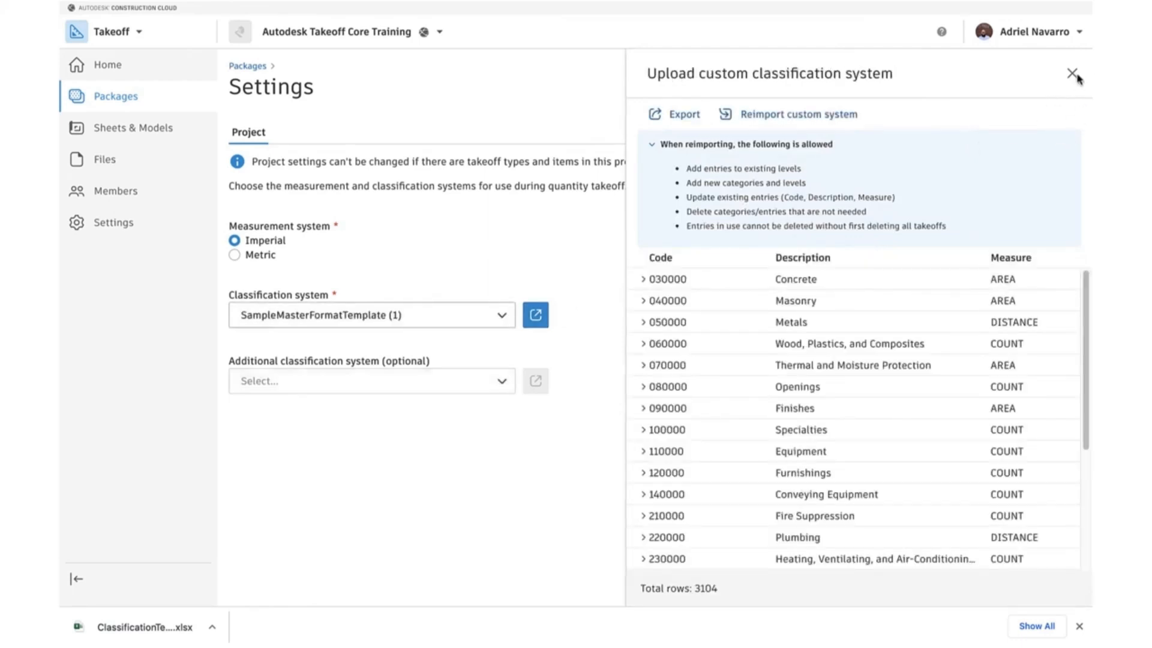
Upload SampleMasterFormatTemplate (2).xlsx as a custom system and save it as the additional classification system.
left_click(492, 387)
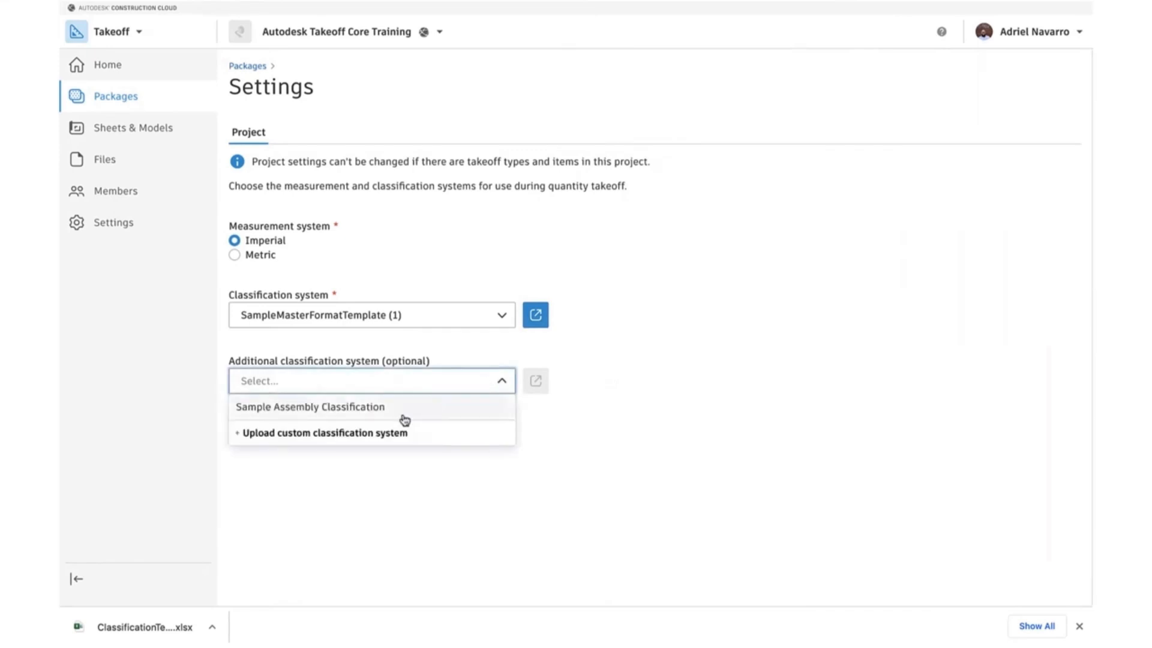
left_click(326, 443)
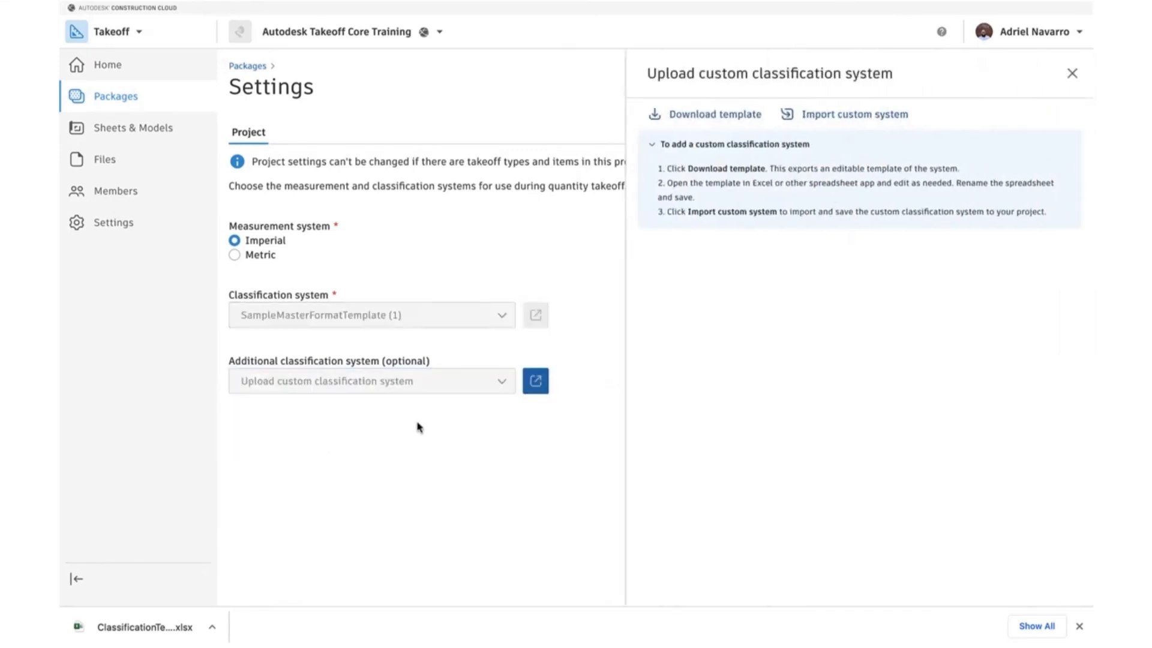
left_click(828, 117)
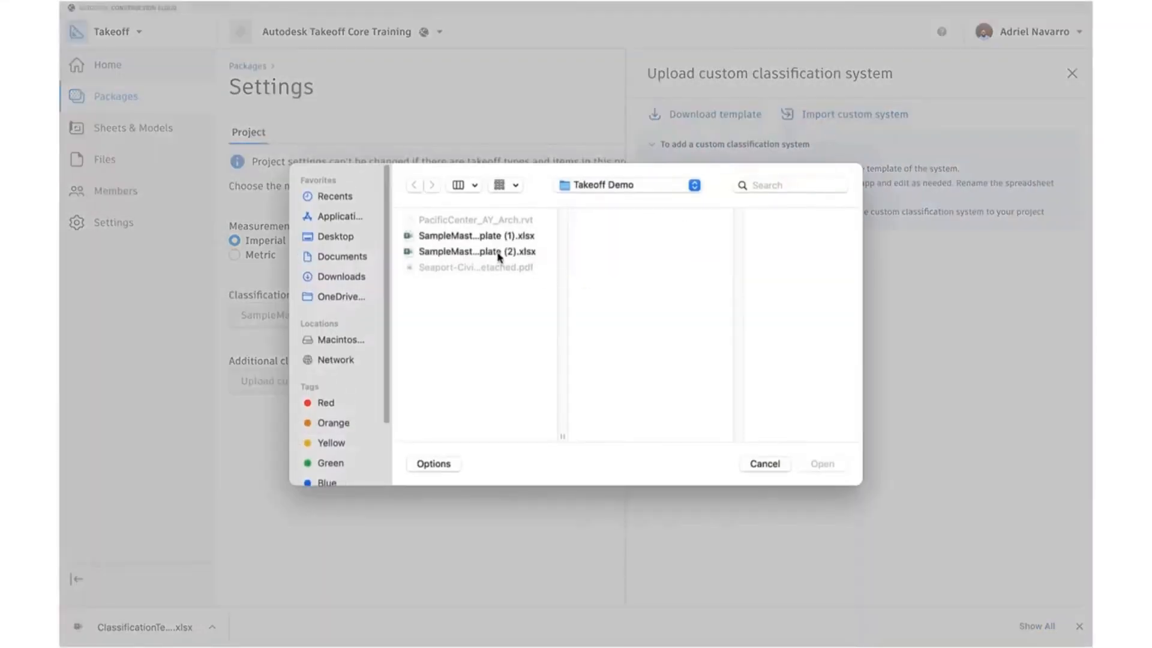
left_click(497, 252)
left_click(822, 463)
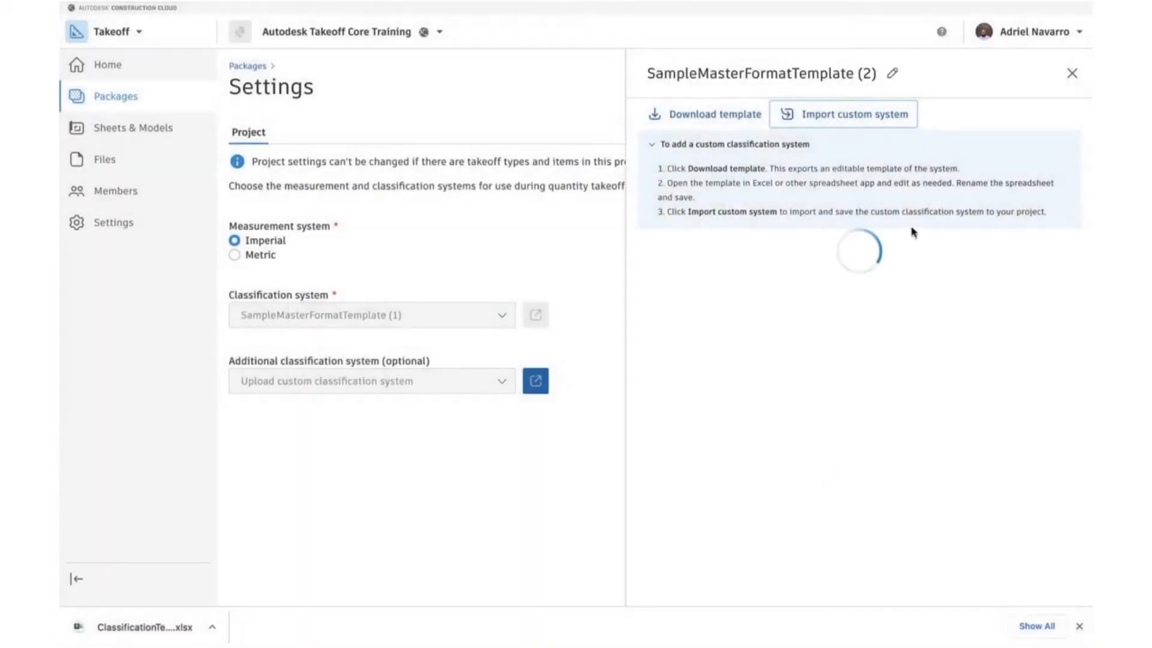
left_click(1005, 120)
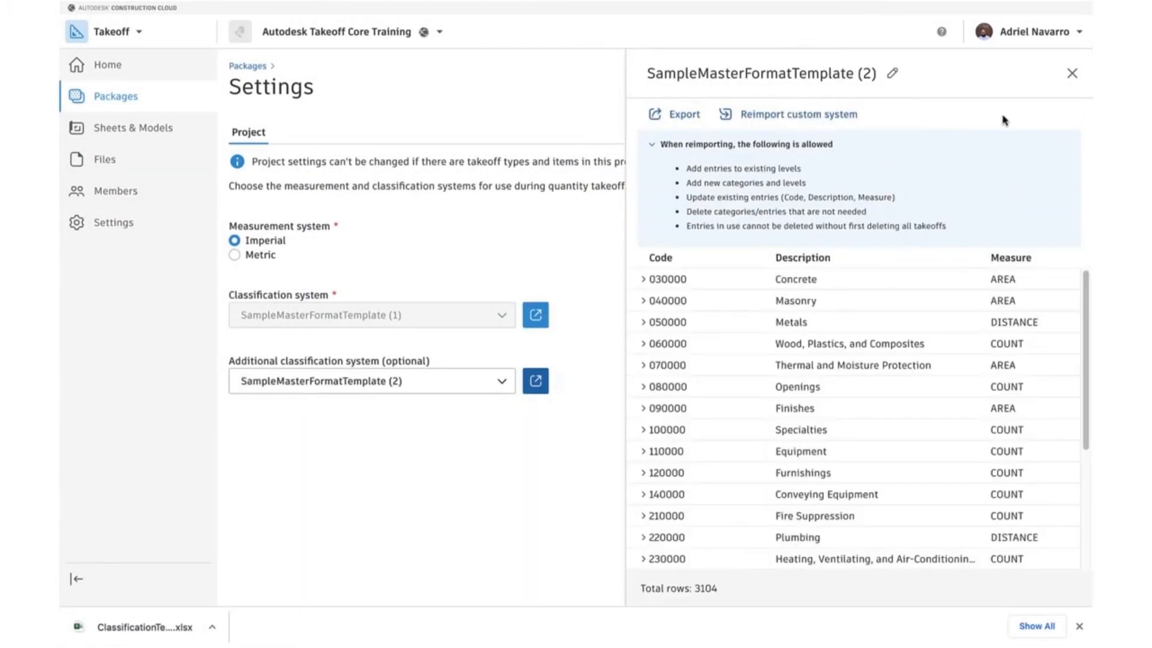
left_click(1072, 75)
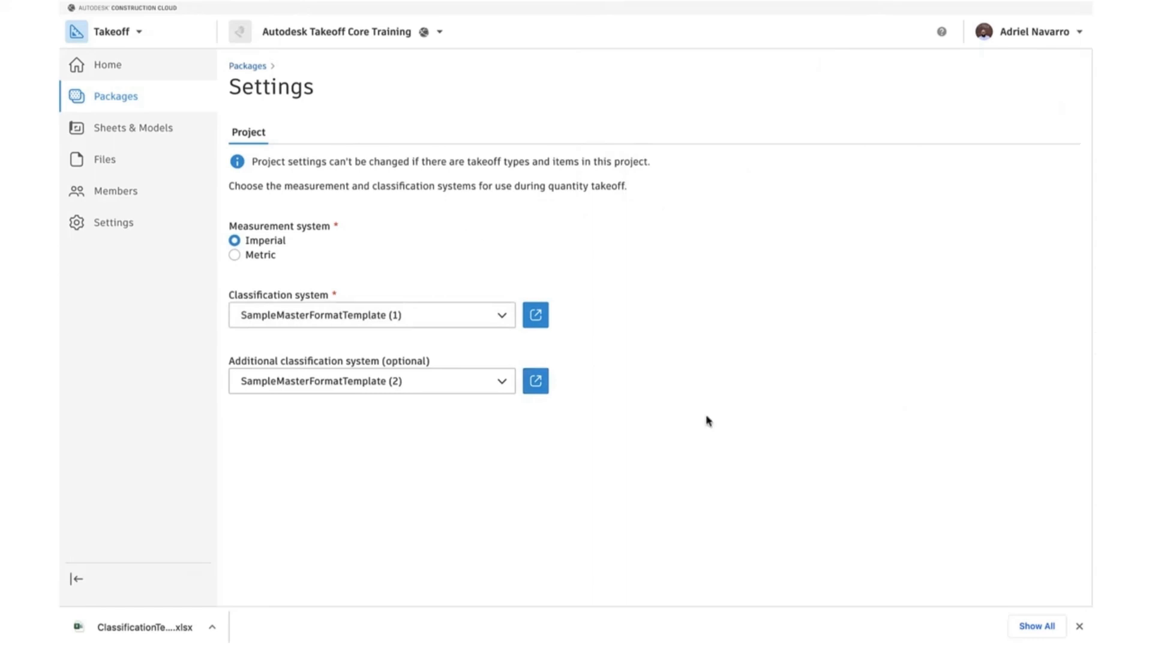
left_click(1078, 626)
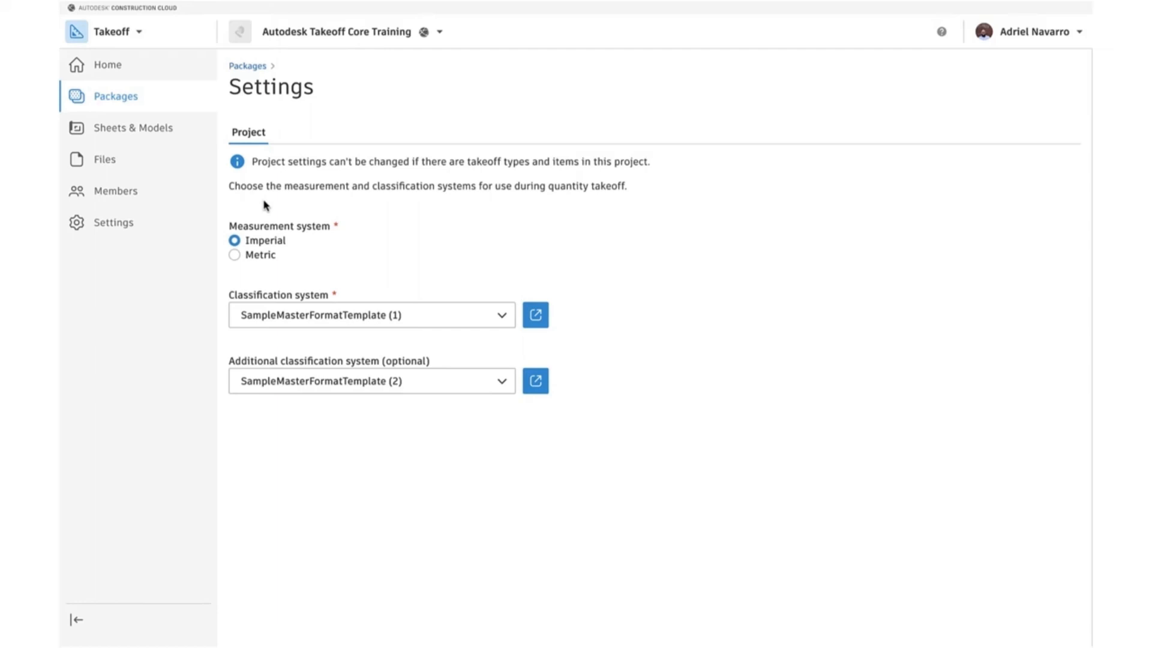
Start adding sheets to the project and upload Seaport-Civic-Center_All_ARCH_detached.pdf from the computer.
left_click(142, 133)
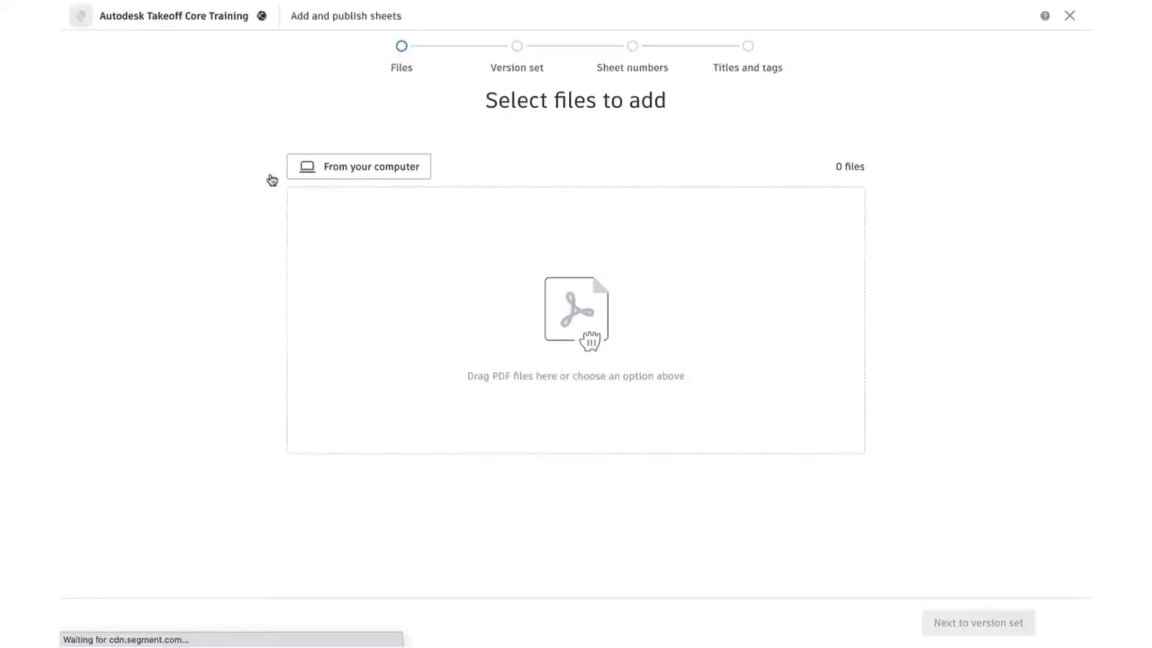
left_click(326, 169)
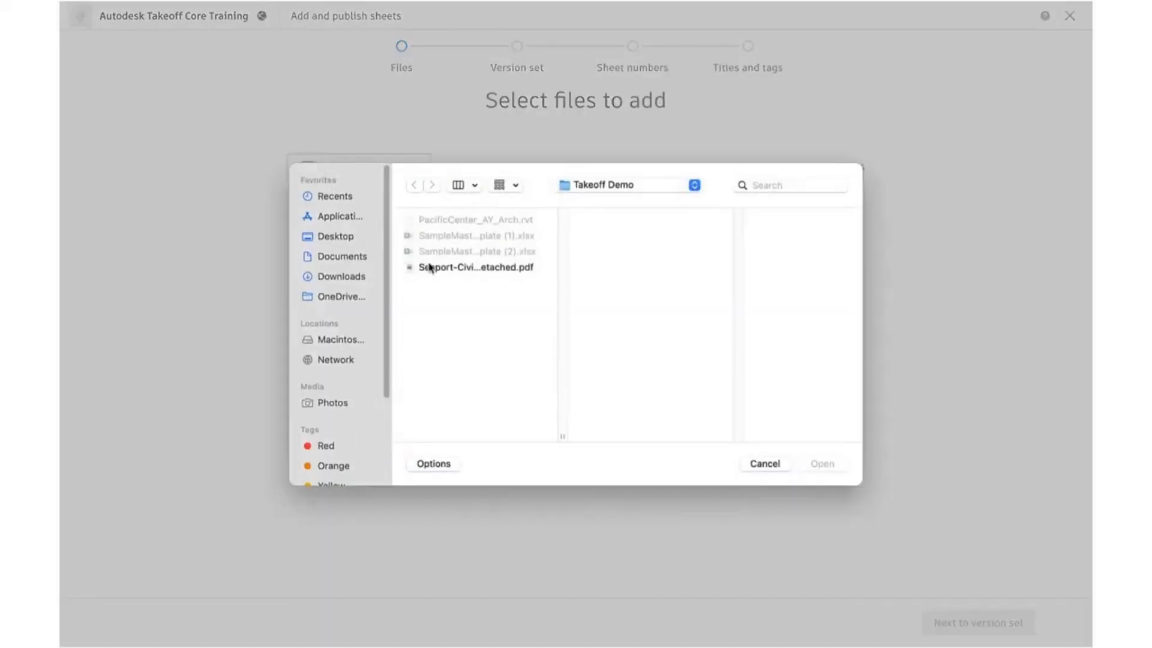
left_click(432, 268)
left_click(819, 465)
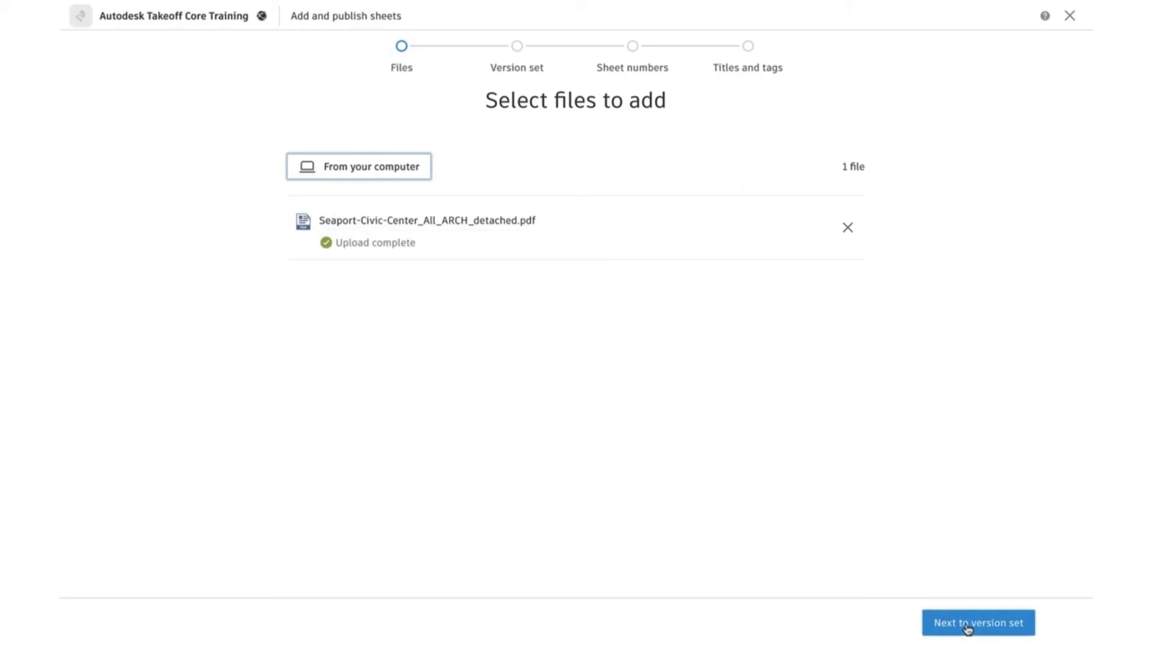
left_click(967, 628)
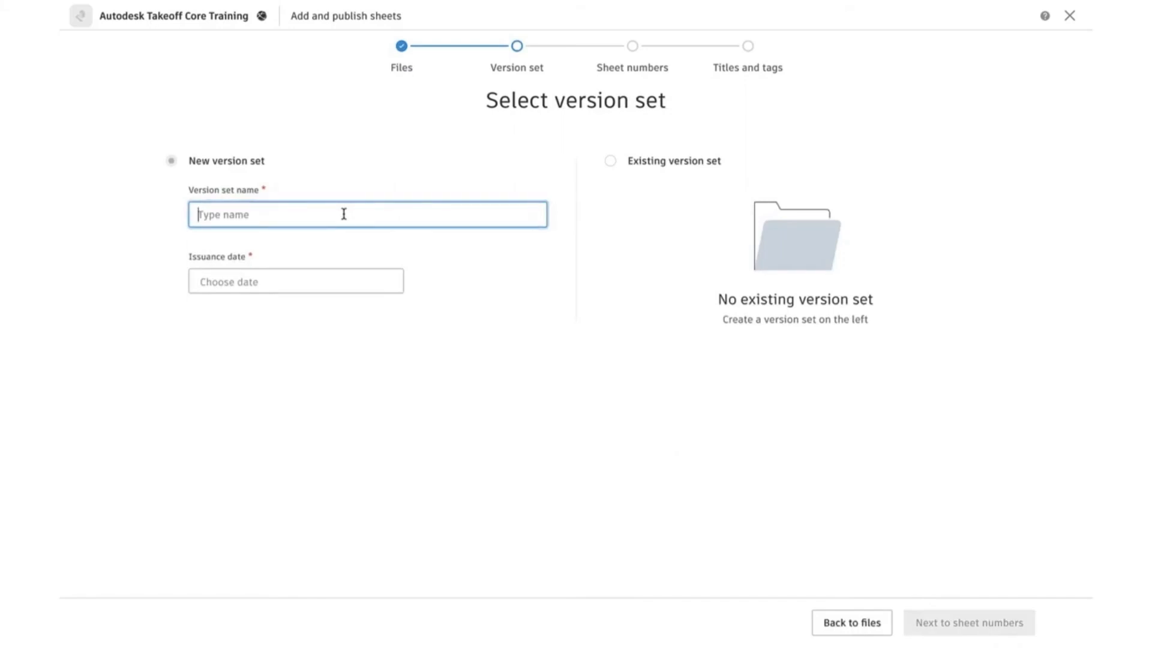
Create a new version set named IFC with the issuance date April 26, 2021, and continue to sheet numbers.
type("IFC")
left_click(286, 284)
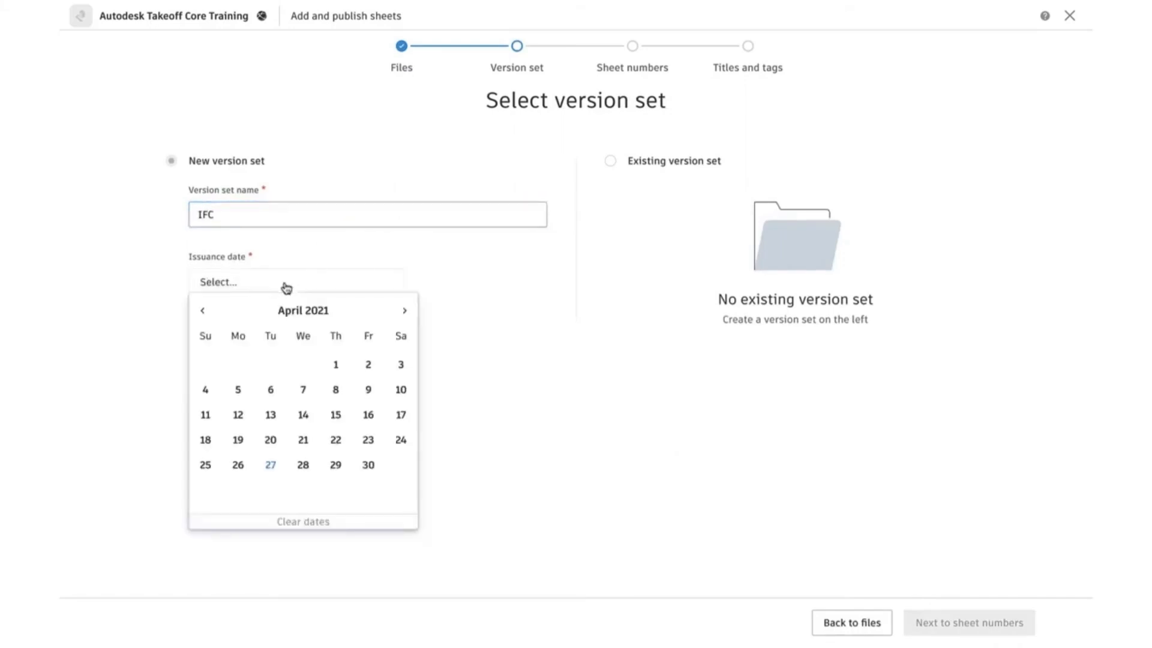
left_click(238, 465)
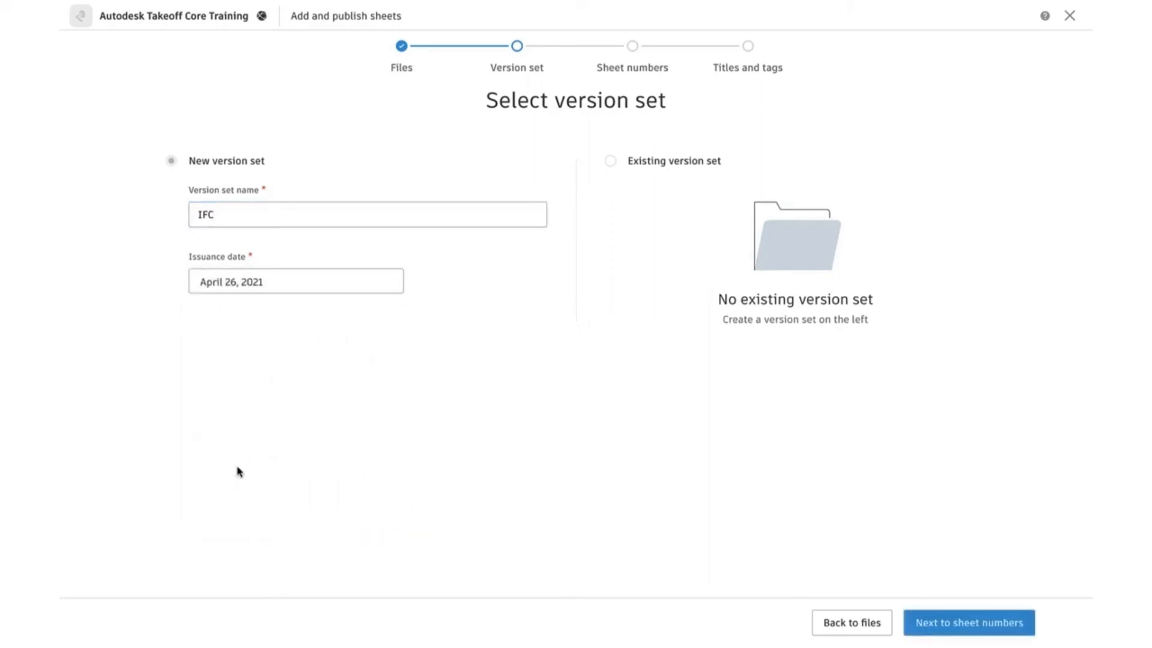
left_click(953, 624)
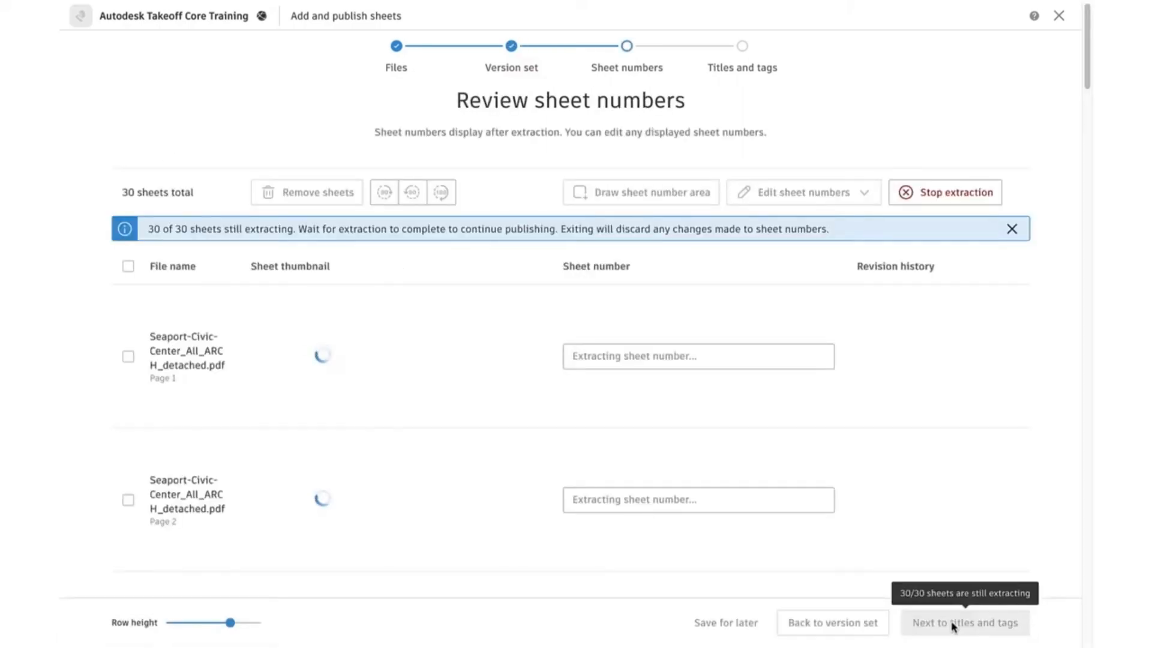
Review the extracted sheet numbers against the title block thumbnails of the uploaded sheets.
scroll(954, 631, "down", 12)
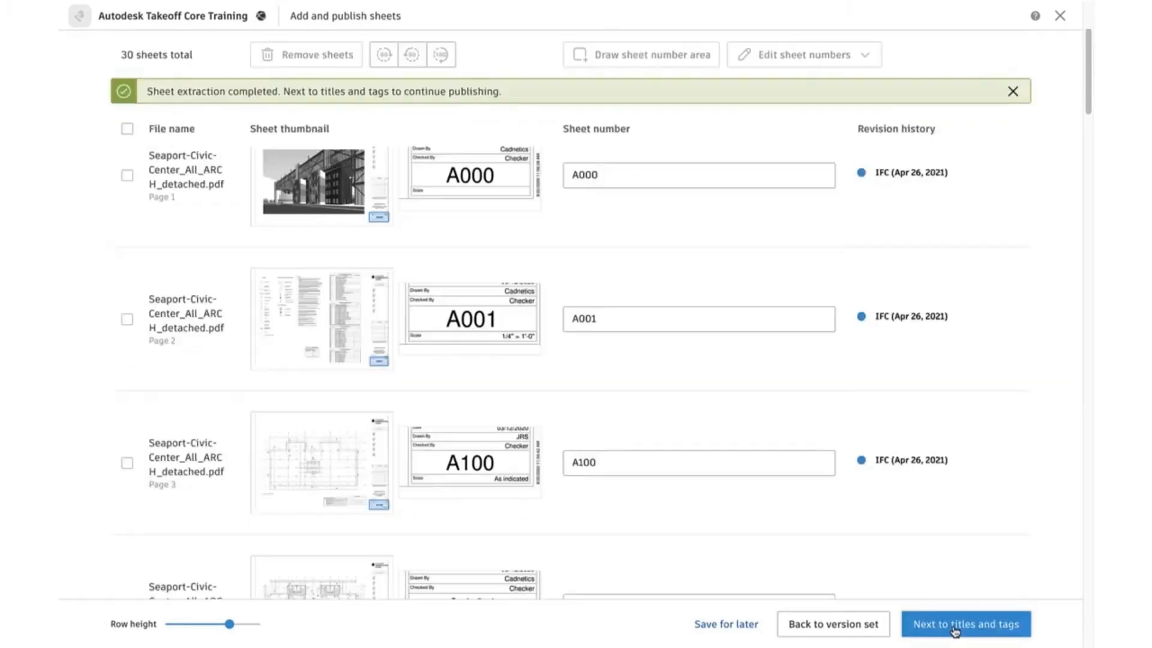
scroll(954, 630, "up", 12)
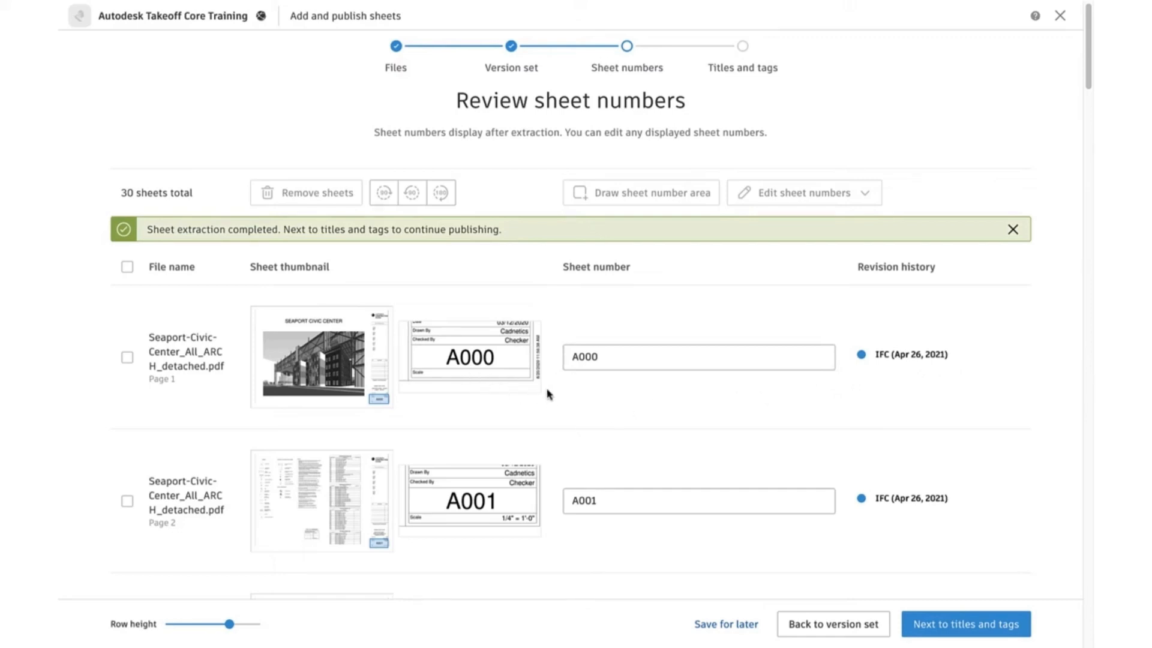
scroll(548, 393, "down", 1)
scroll(548, 394, "down", 2)
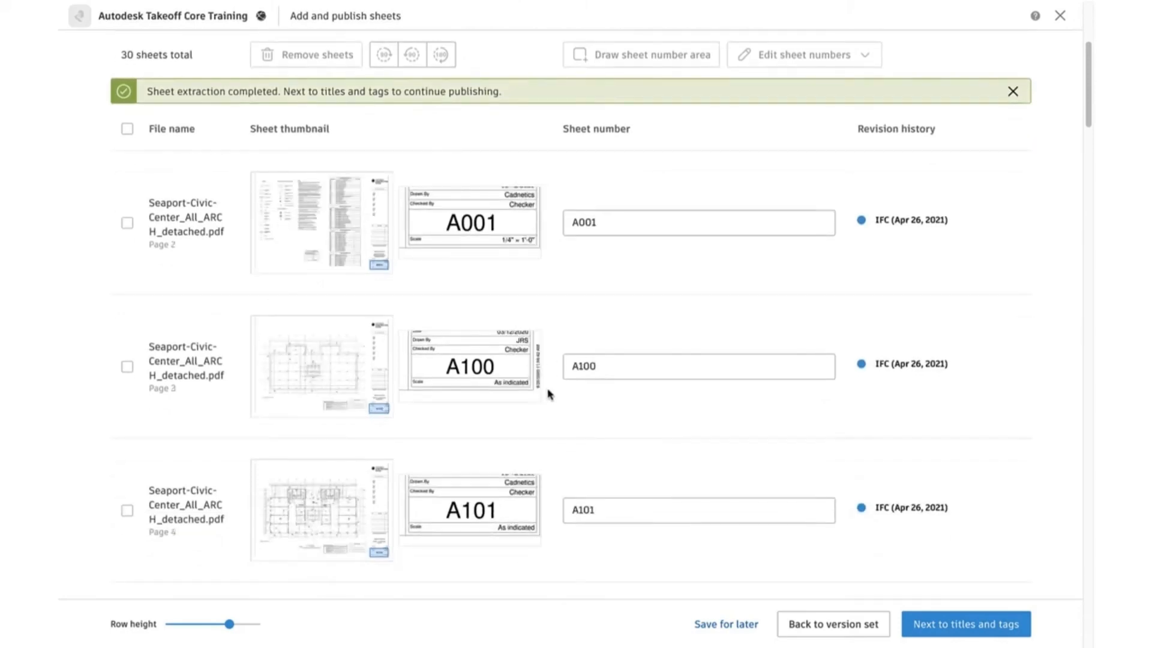
scroll(548, 394, "up", 5)
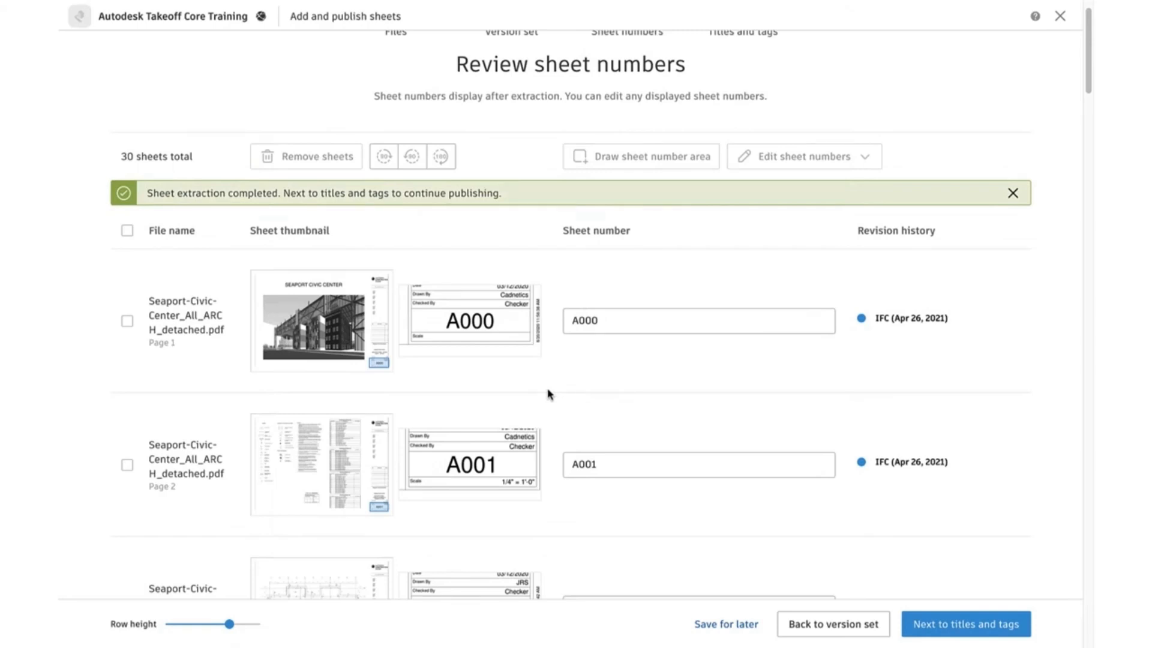
Re-enter the sheet number of page 1 as A000.
left_click(613, 321)
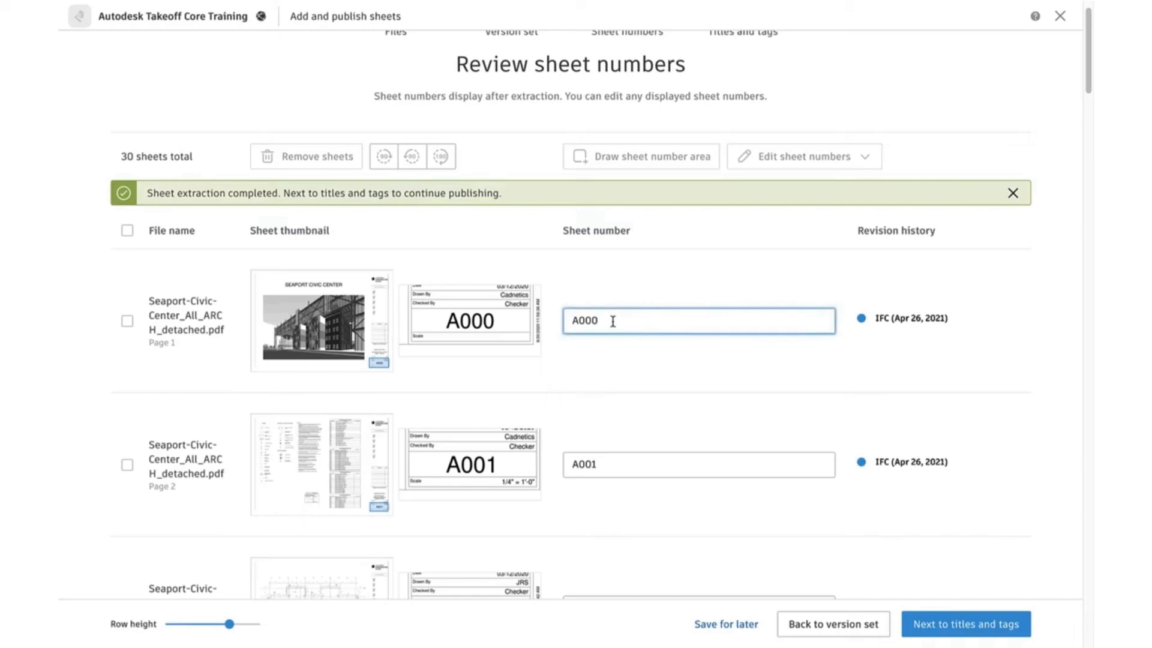
key("BackSpace")
key("BackSpace")
key("BackSpace")
type("000")
left_click(552, 378)
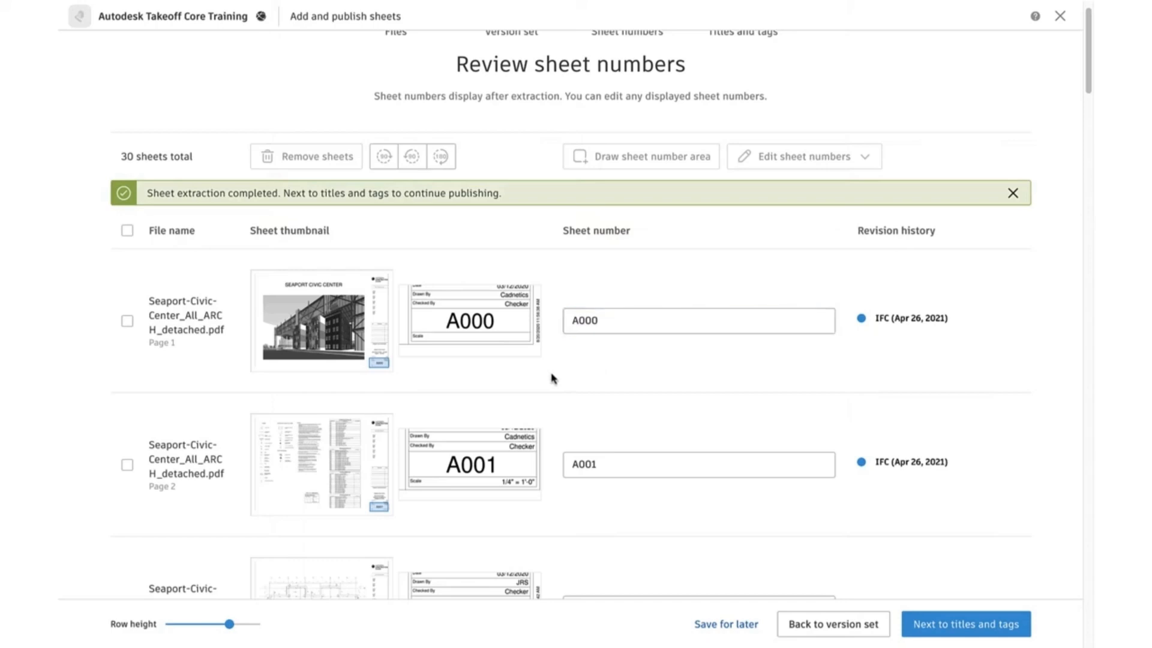
Select pages 1 and 2 and redraw their sheet number area around the number alone to re-extract it.
left_click(126, 322)
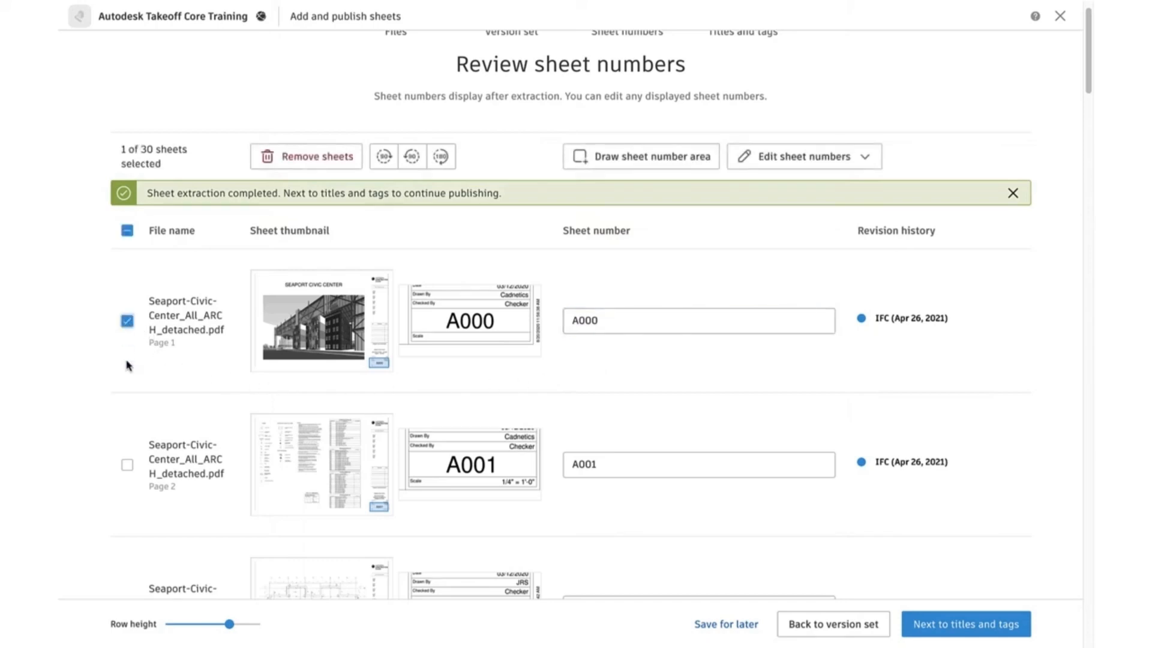
left_click(127, 465)
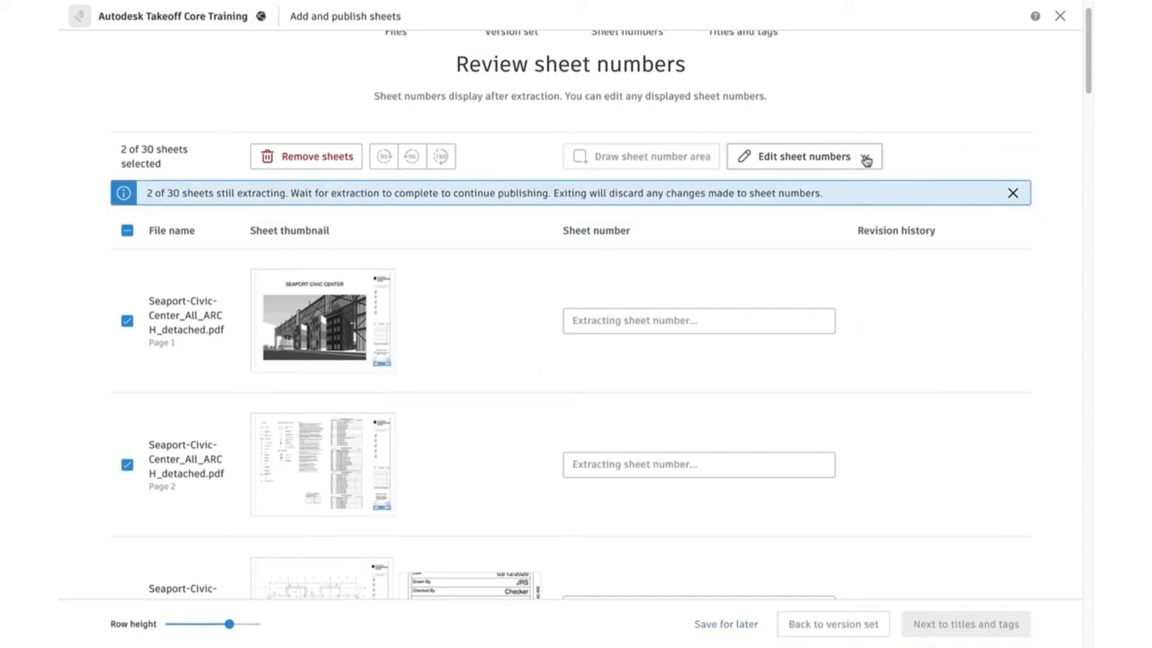
left_click(866, 158)
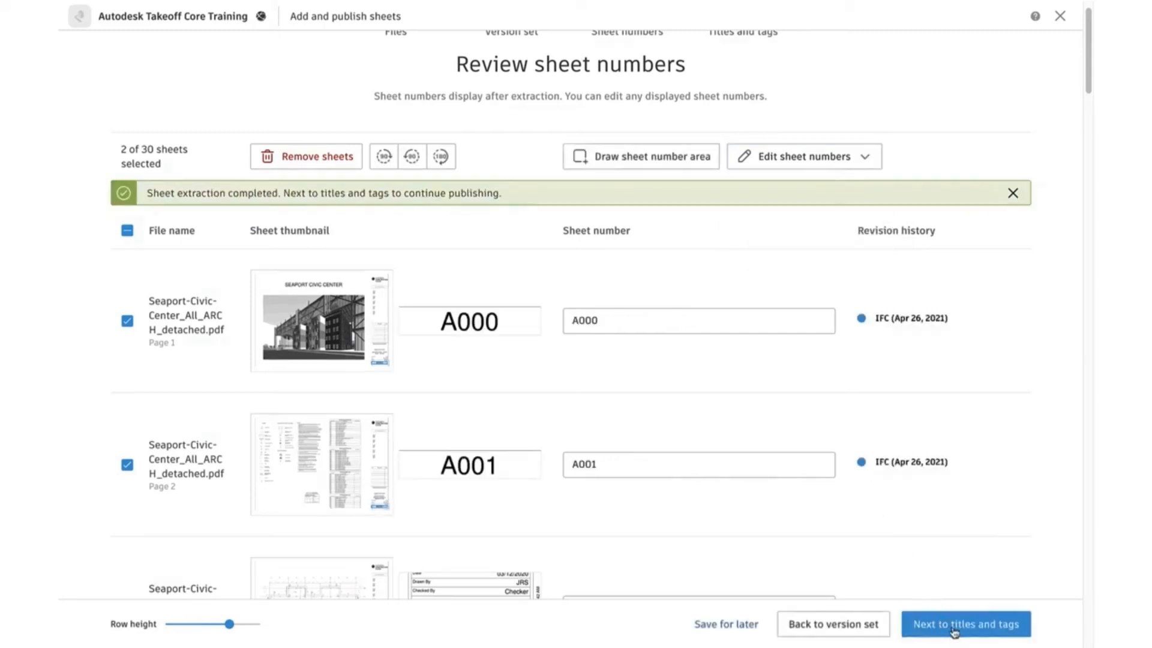
Continue to titles and tags and review the sheet titles and assigned tags of the uploaded sheets.
left_click(954, 624)
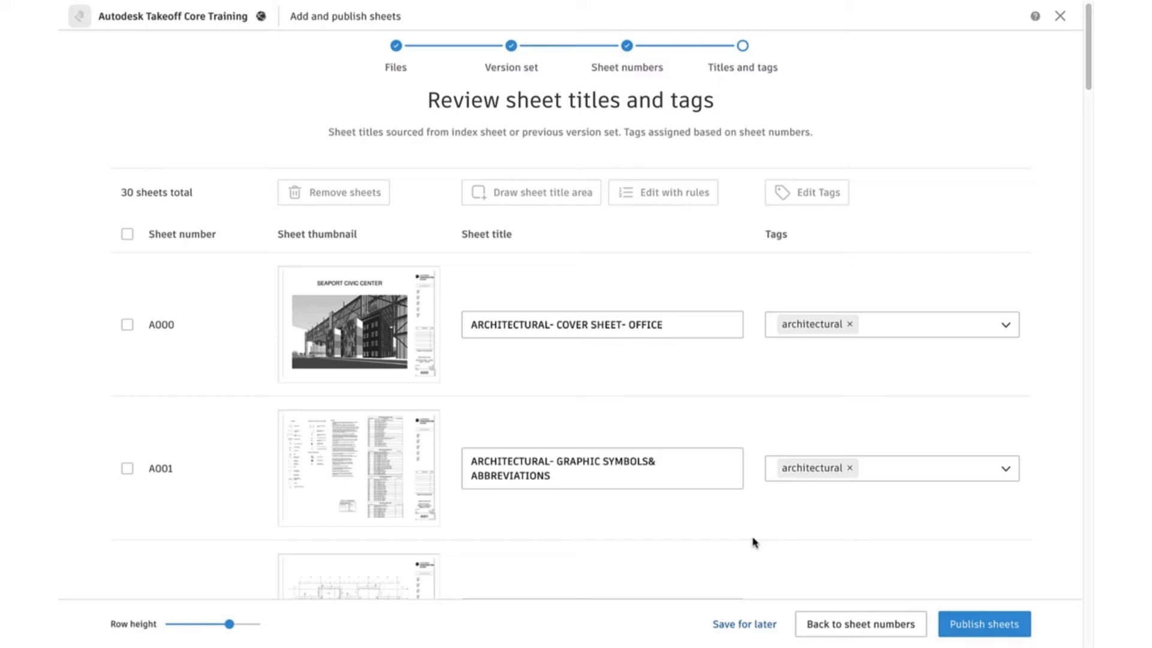
scroll(754, 541, "down", 6)
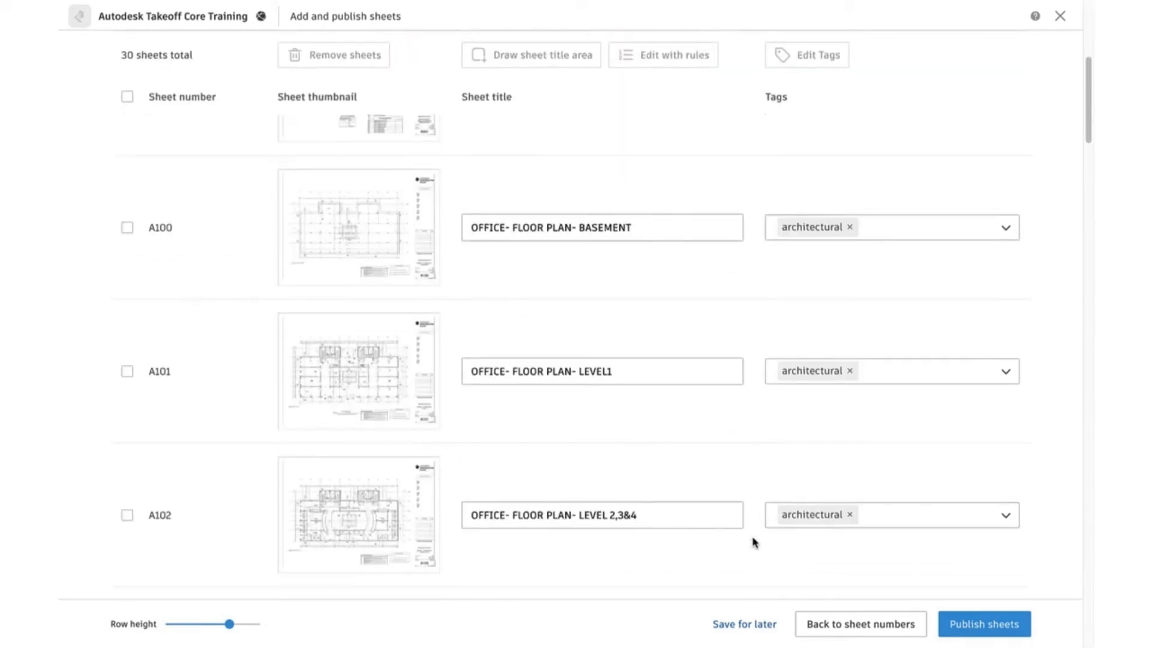
scroll(754, 542, "down", 10)
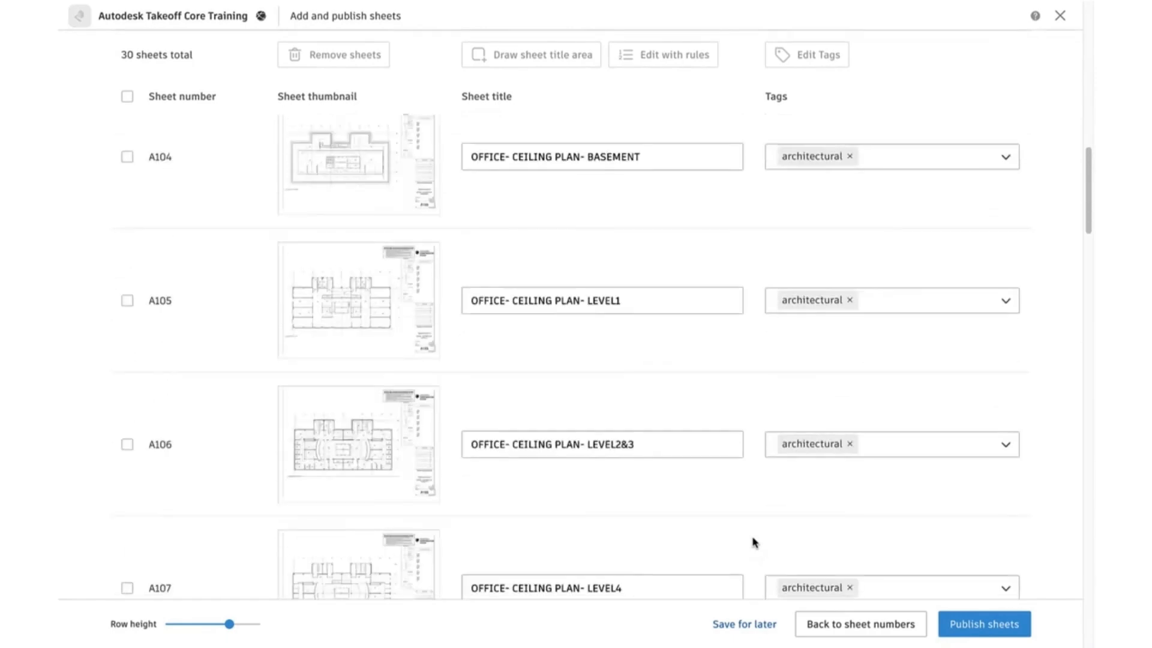
scroll(755, 542, "up", 16)
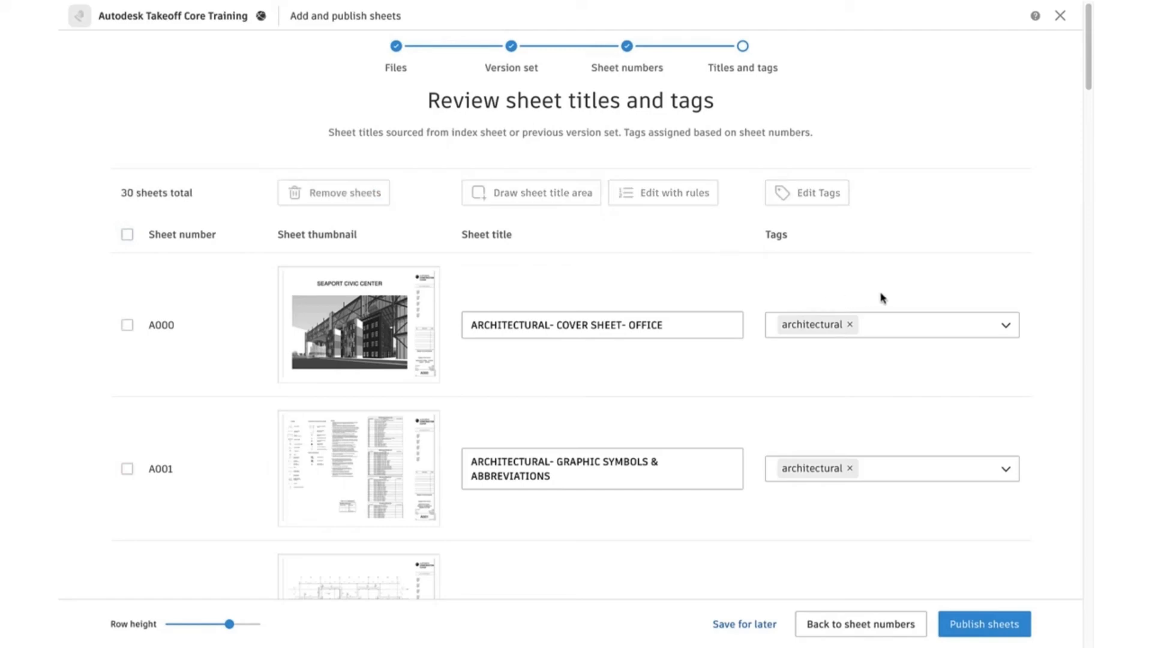
Create a "cover sheet" tag on sheet A000 in addition to its architectural tag, and publish the sheets.
scroll(898, 318, "down", 1)
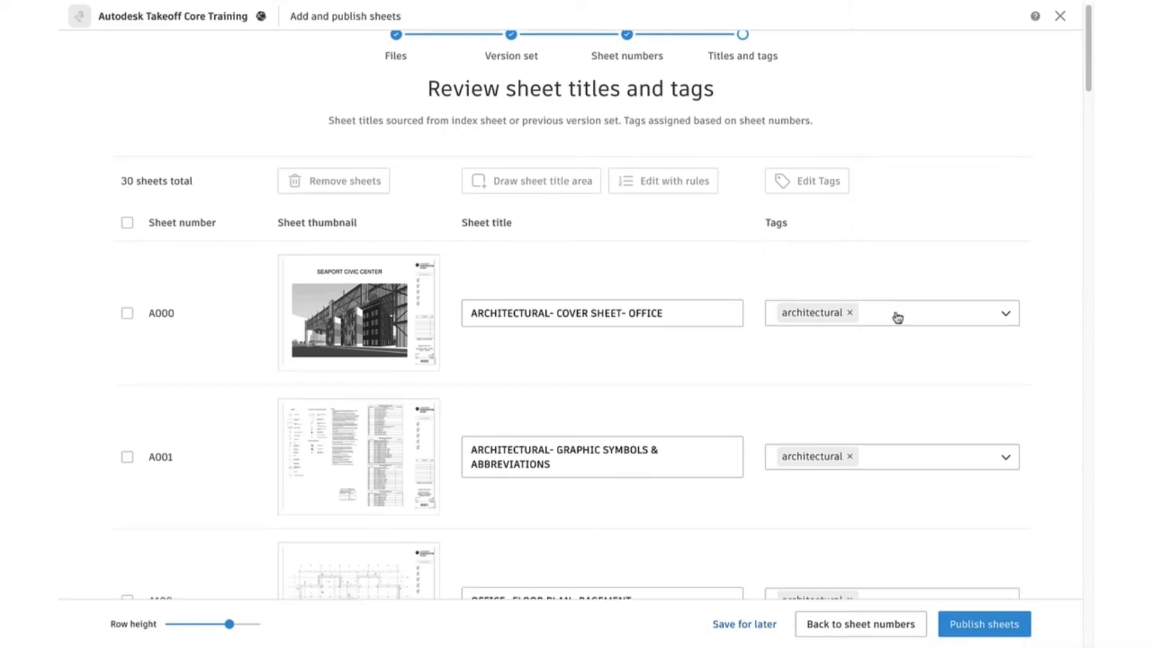
left_click(898, 317)
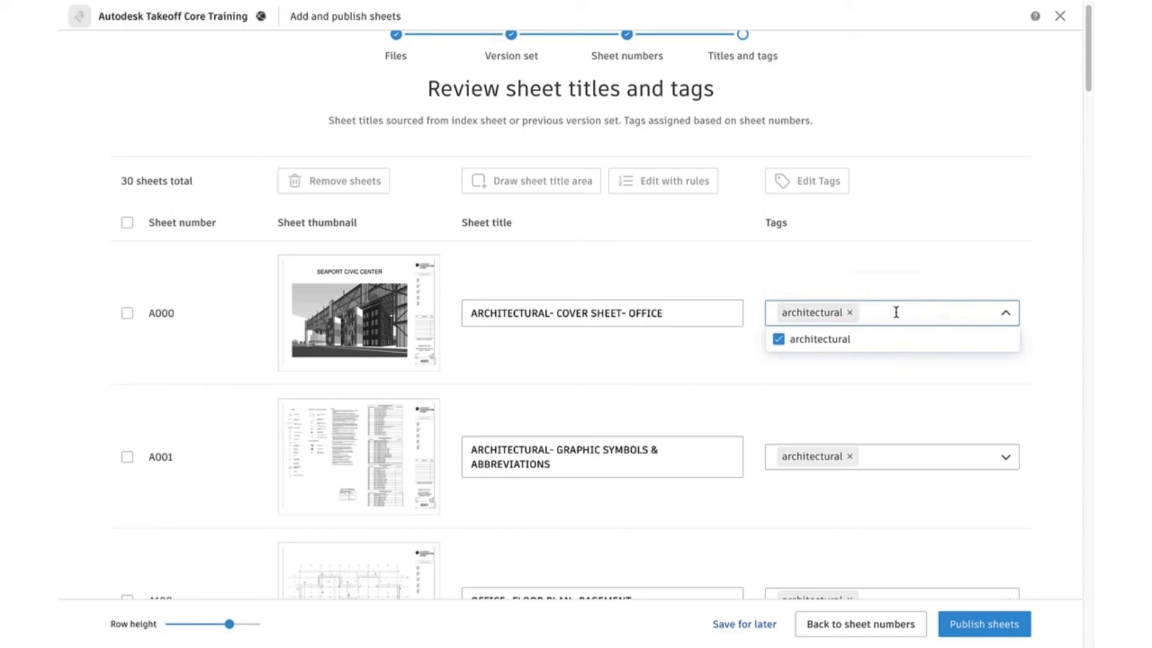
type("cover ")
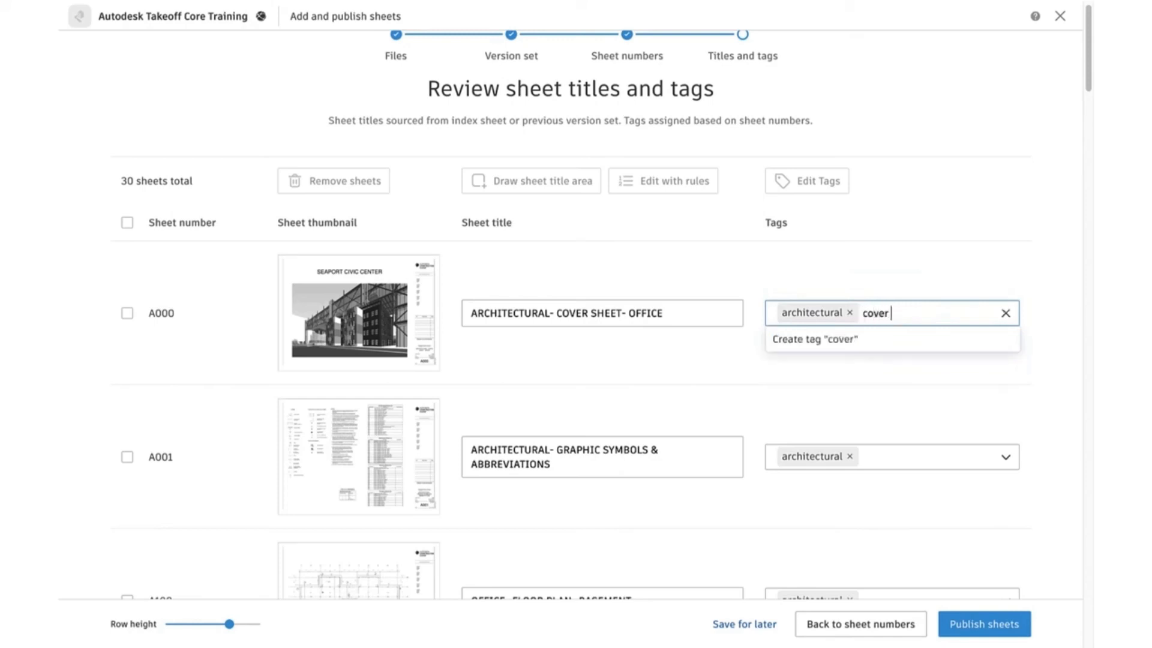
type("sheet")
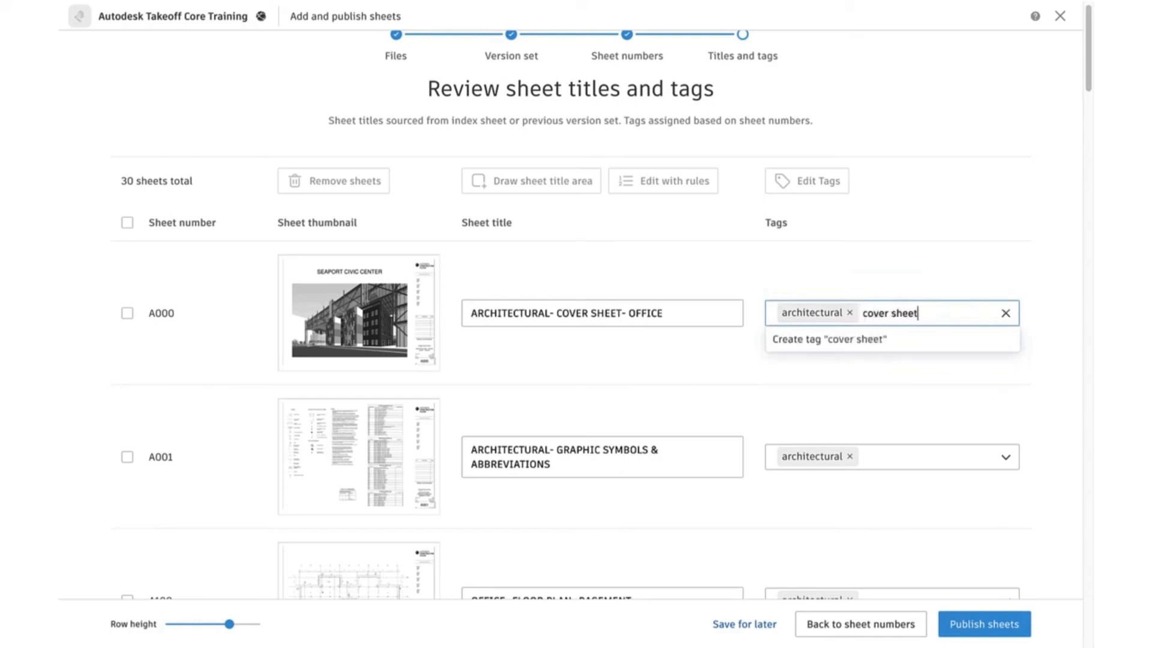
left_click(897, 341)
left_click(916, 283)
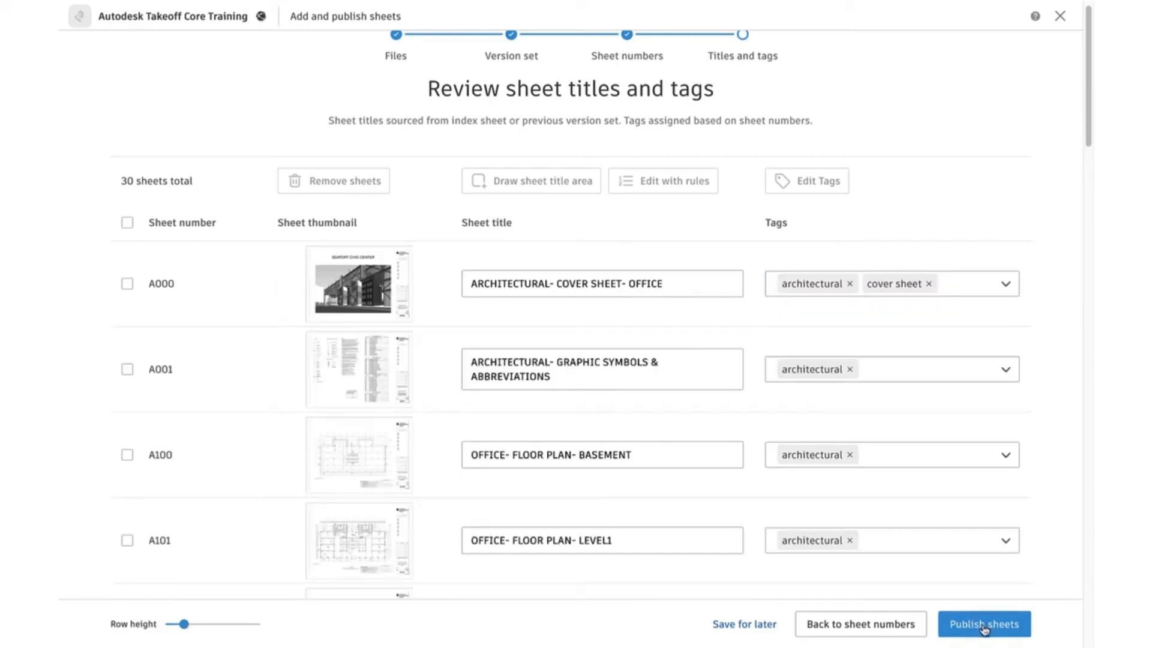
left_click(985, 627)
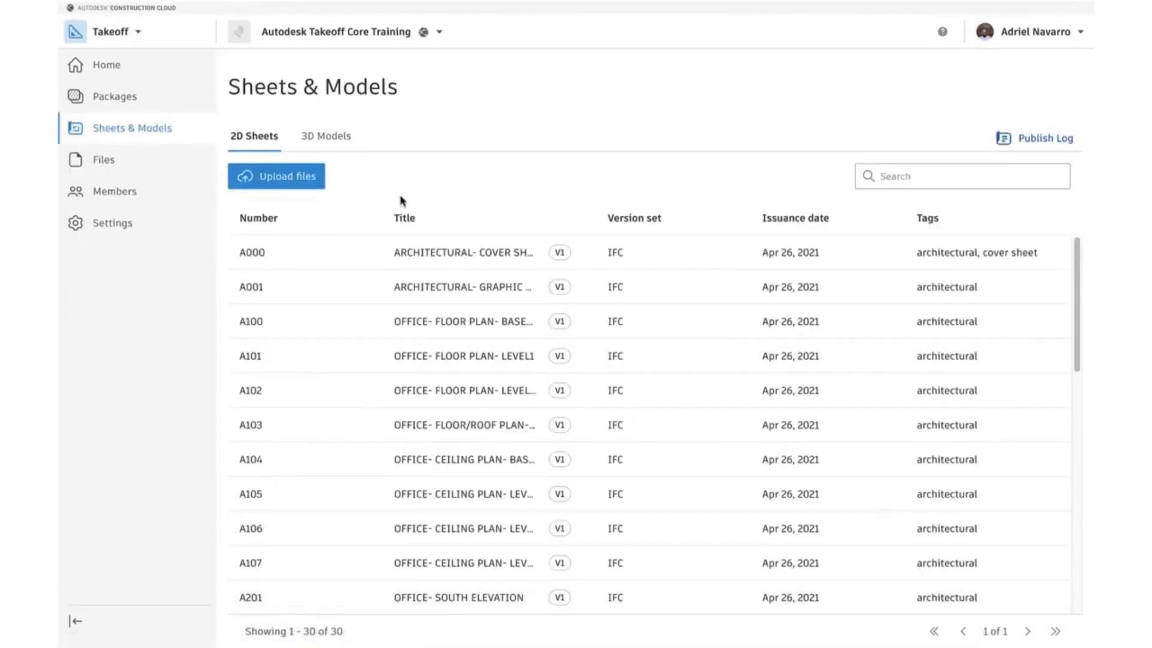
Upload the 3D model PacificCenter_AY_Arch.rvt from the computer's Takeoff Demo folder and return to the 2D sheets list.
left_click(338, 144)
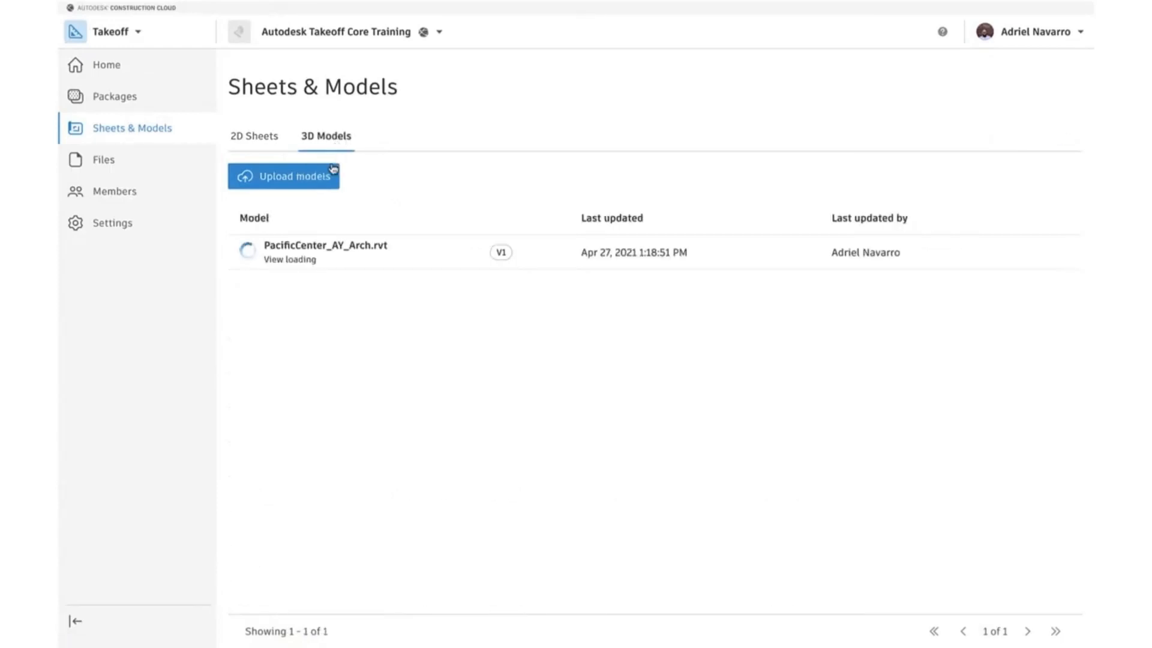
left_click(293, 180)
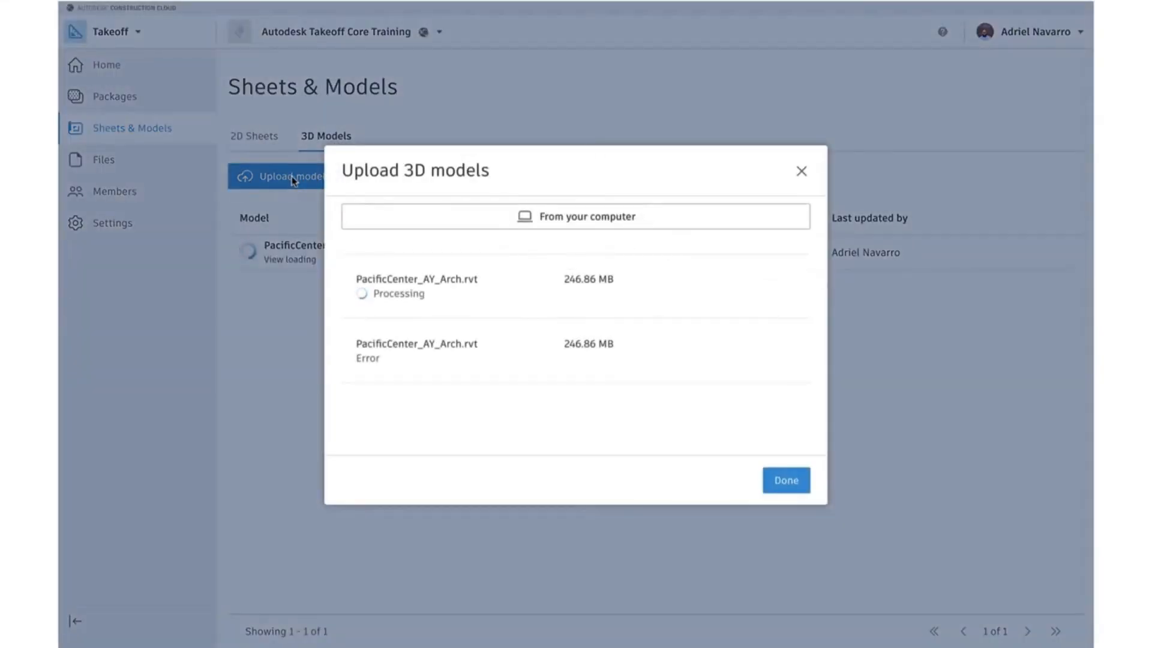
left_click(575, 221)
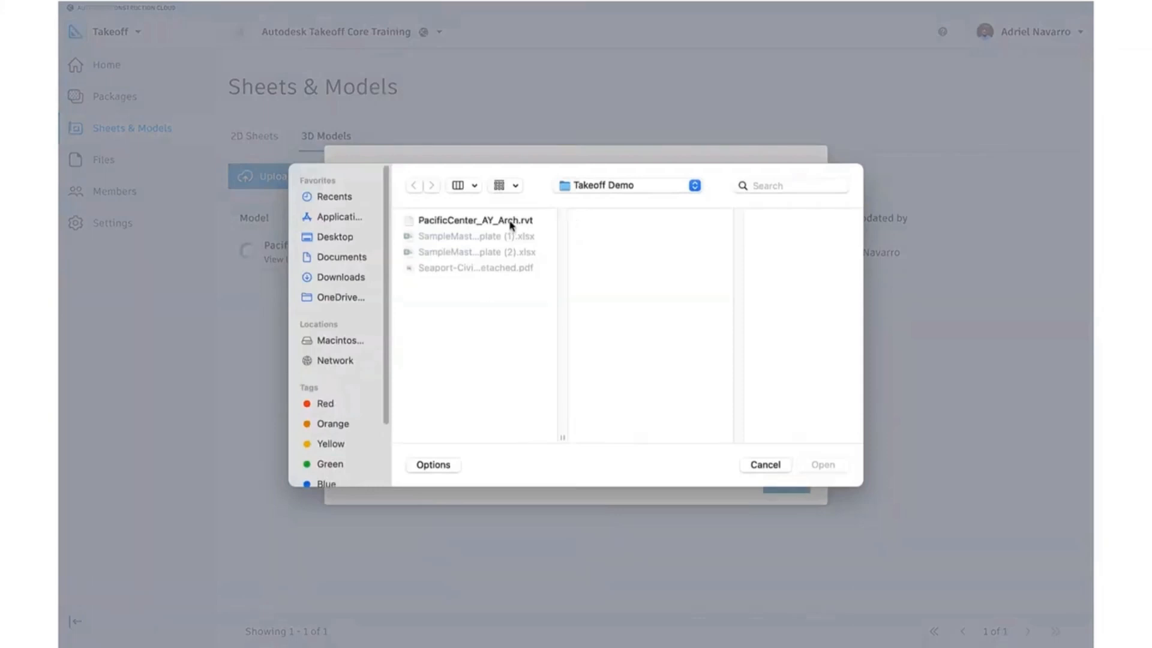
left_click(506, 224)
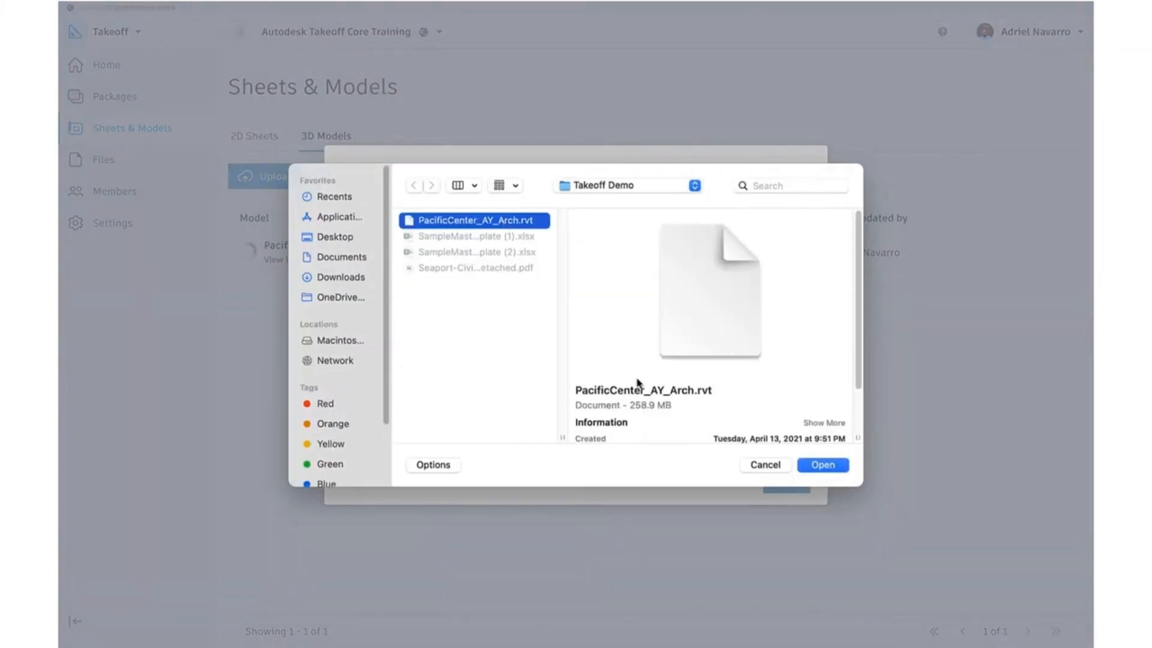
left_click(823, 467)
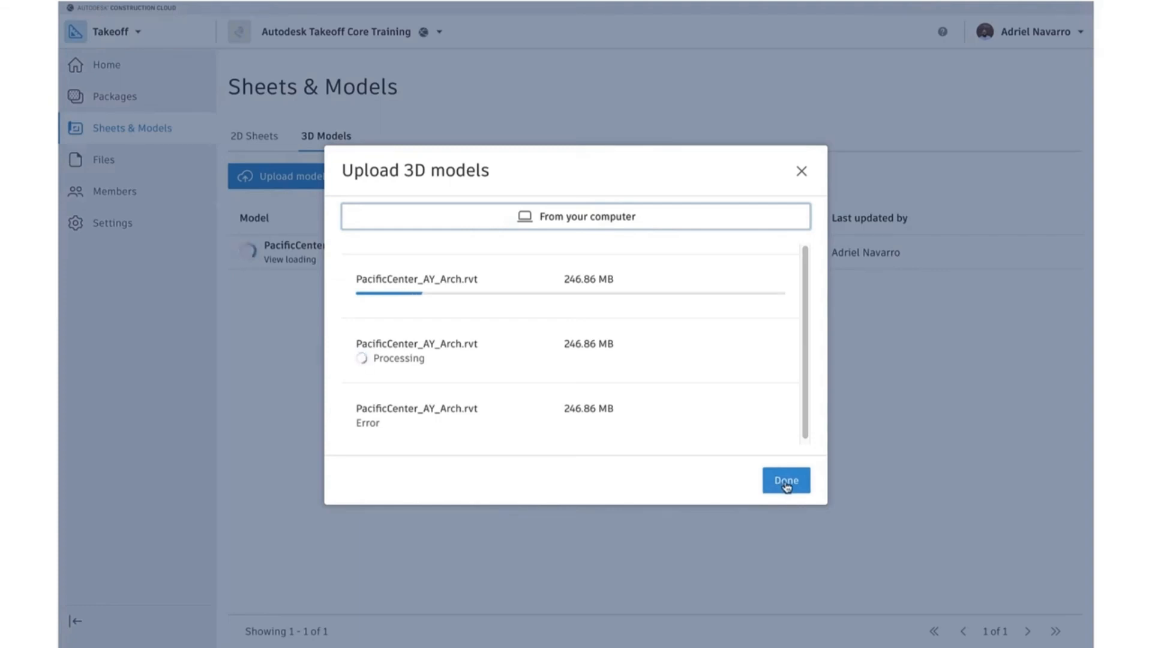
left_click(802, 171)
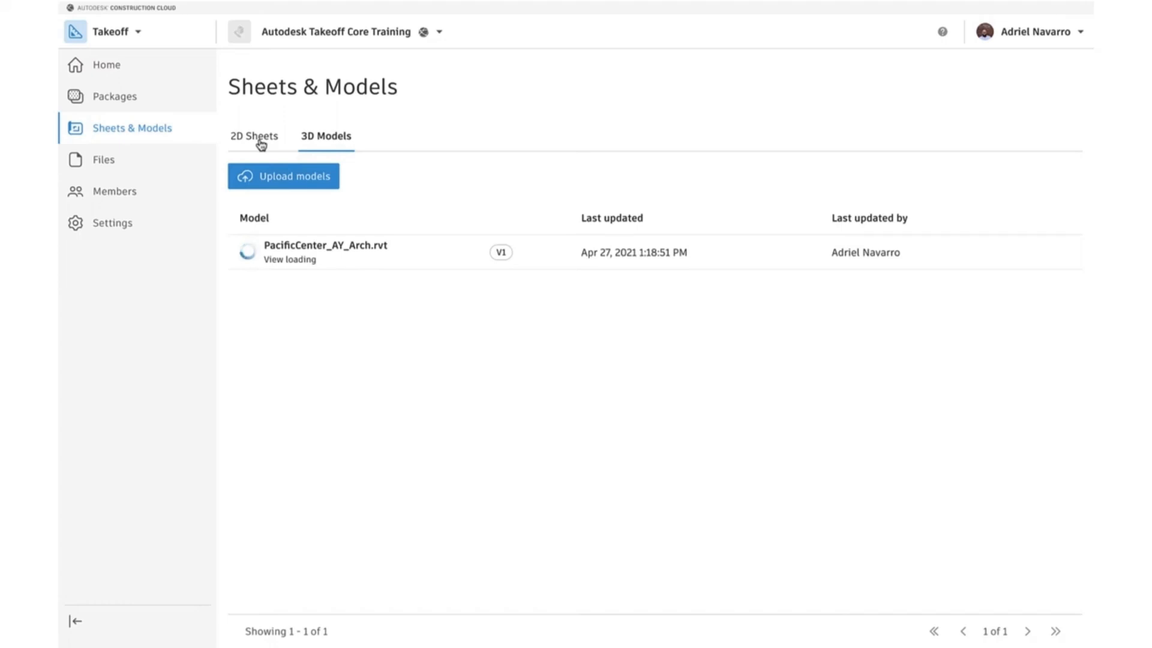
left_click(260, 142)
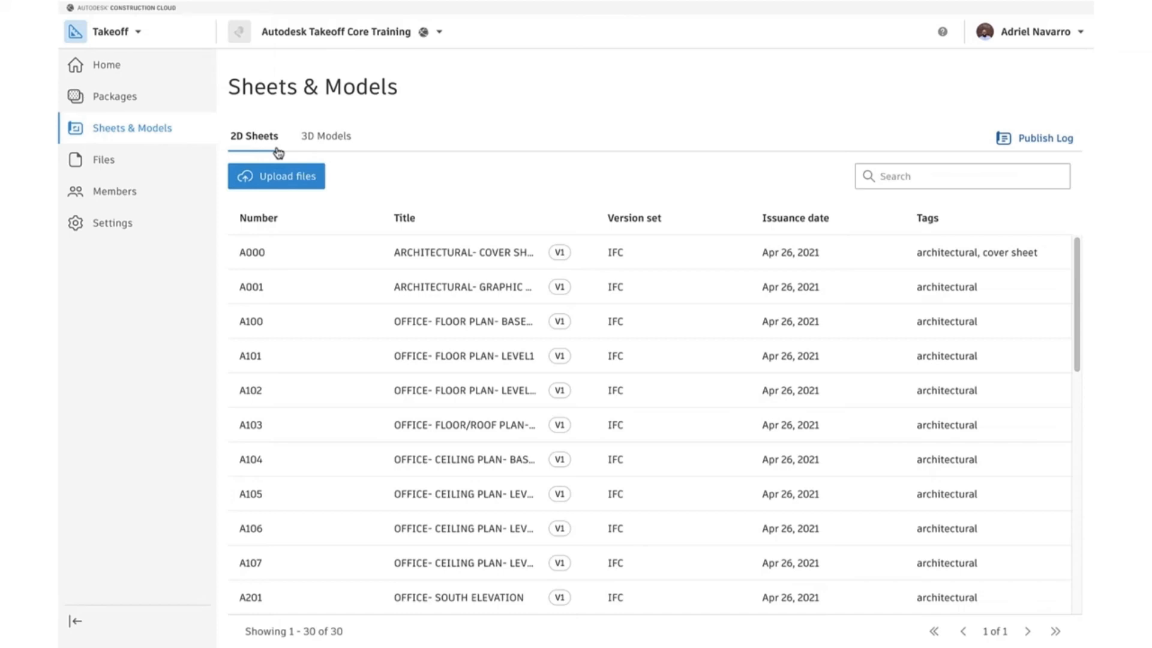
Create a new takeoff package titled Structural.
left_click(119, 100)
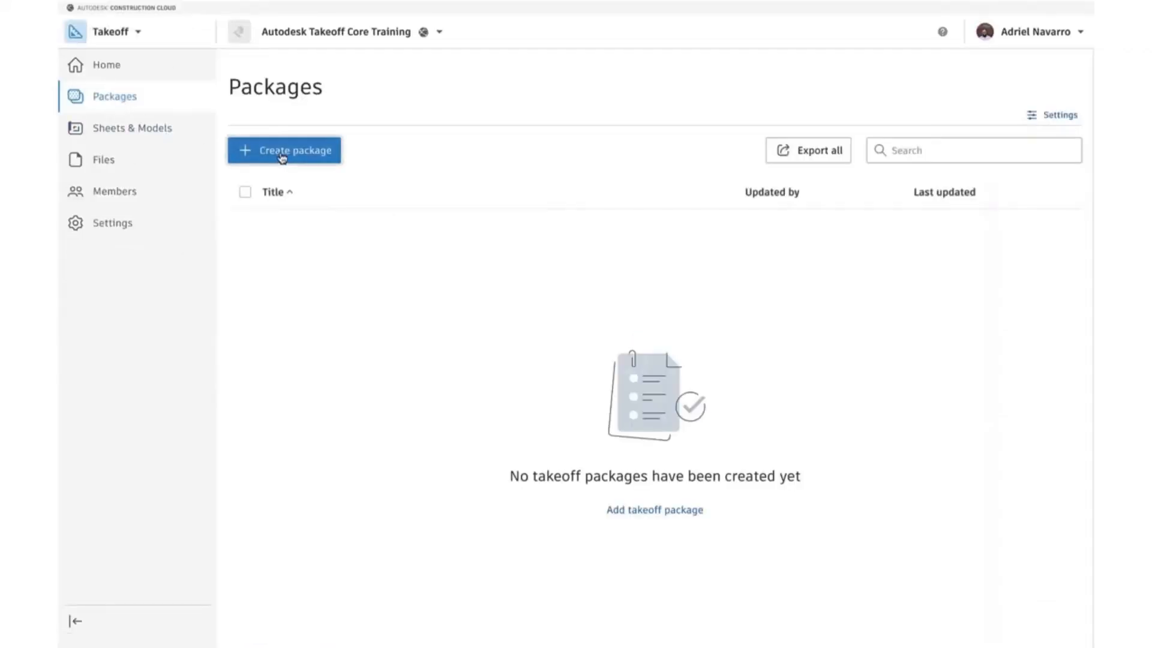
left_click(281, 154)
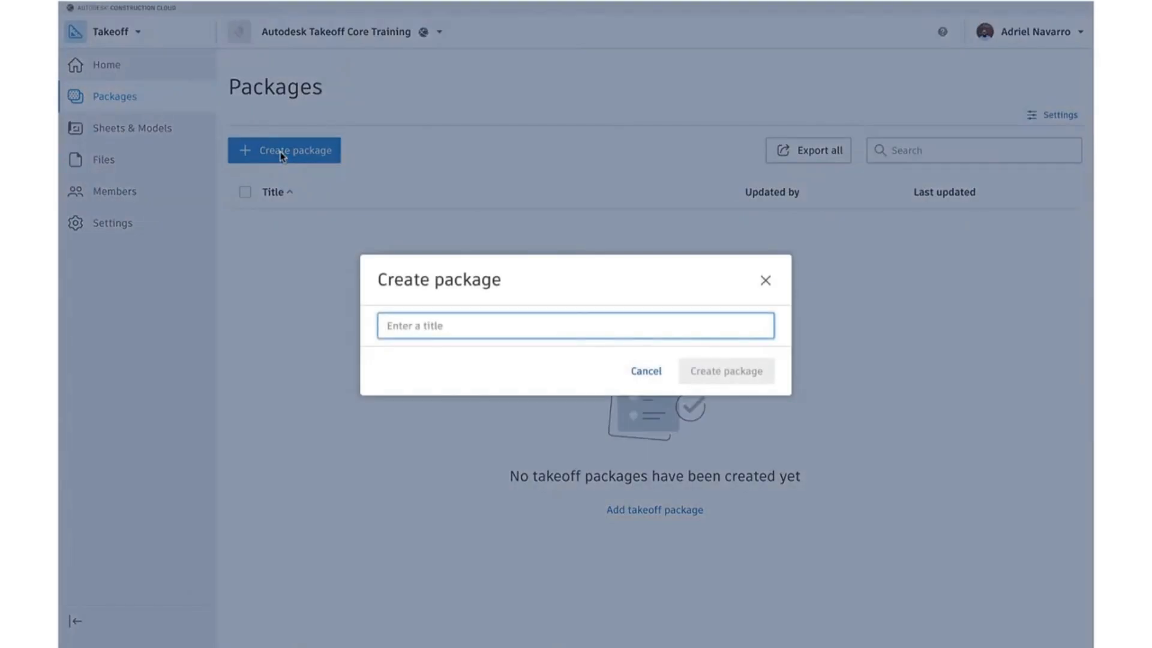
type("Structural")
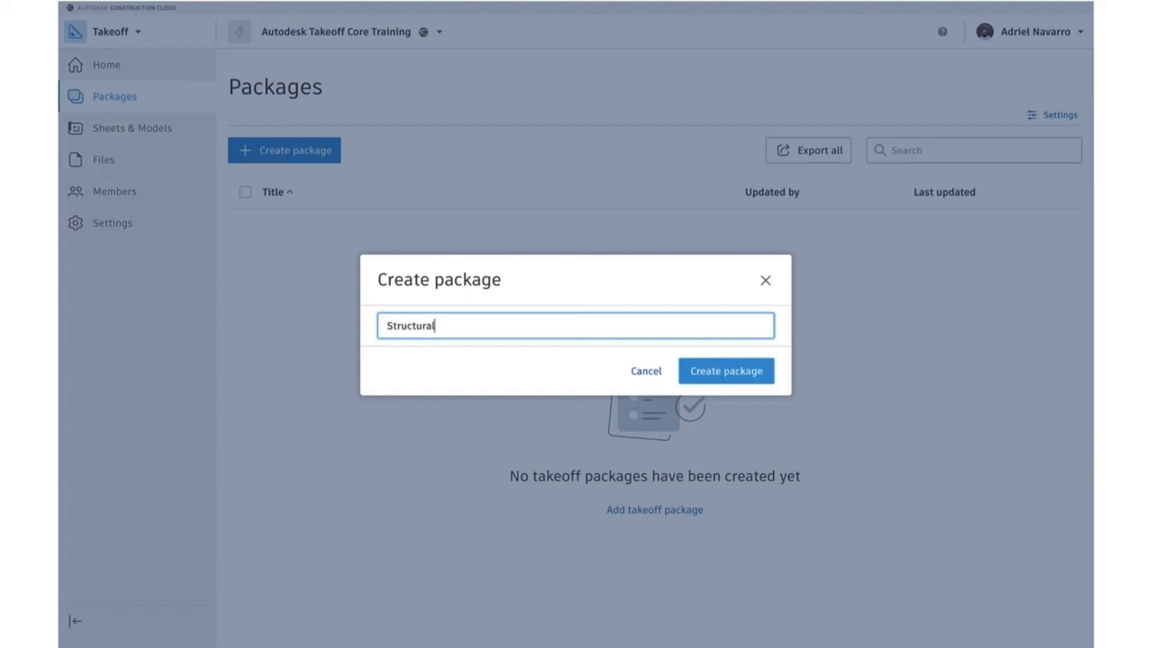
left_click(727, 374)
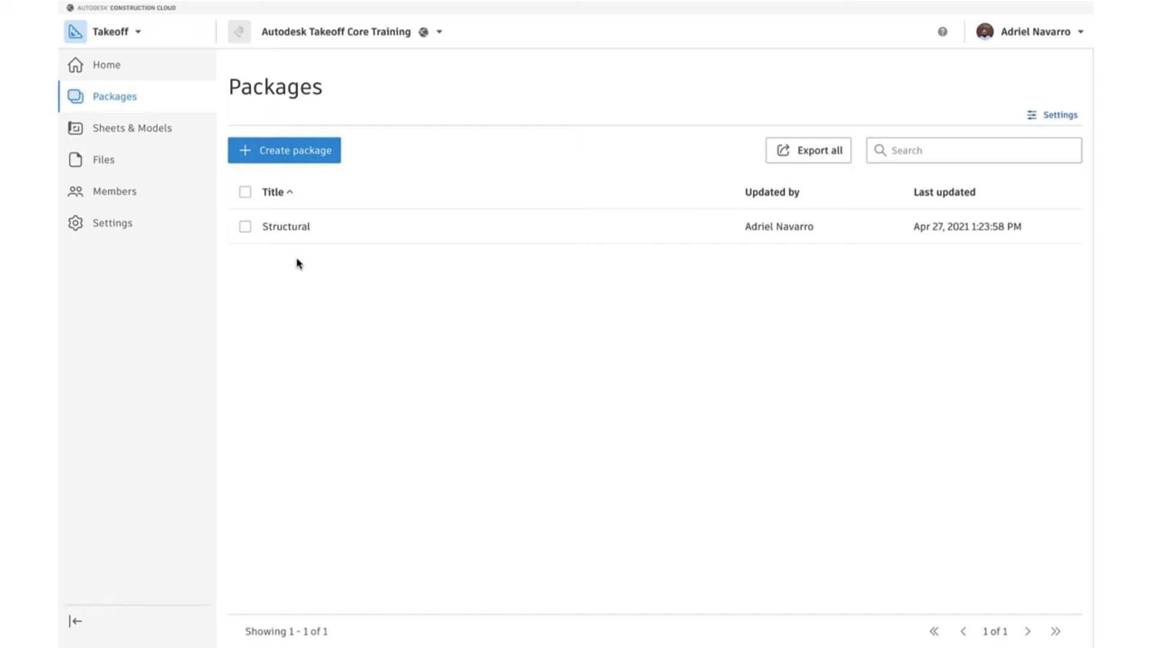
Open the Structural package and browse its list of sheets and models.
left_click(297, 233)
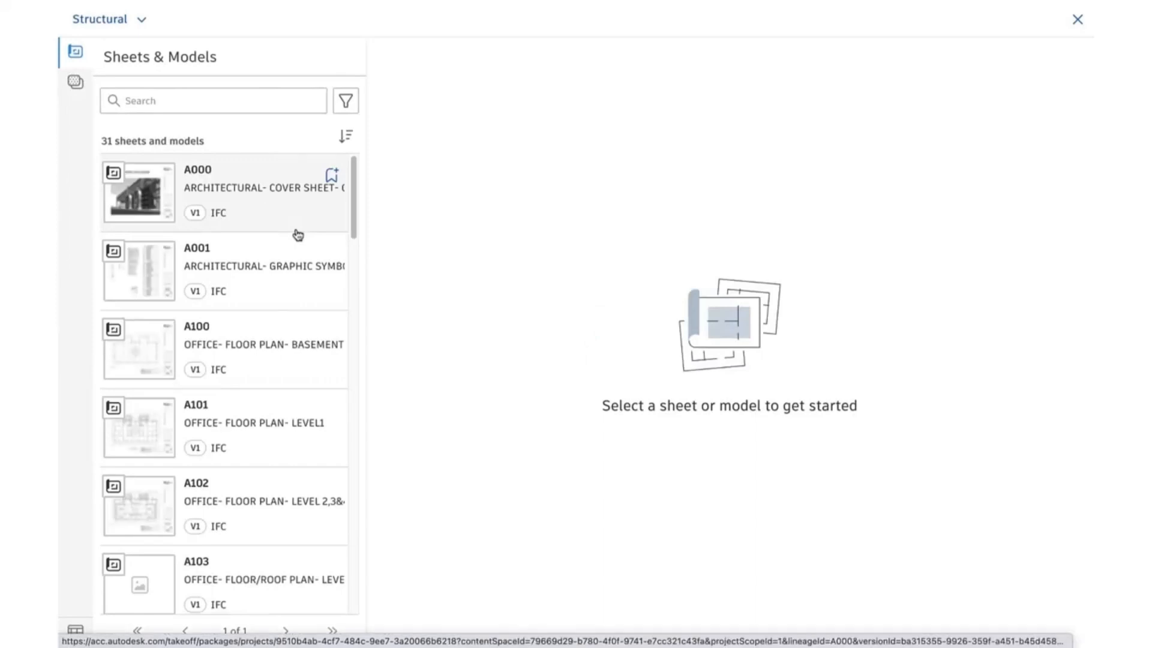
scroll(299, 234, "down", 10)
scroll(298, 235, "up", 8)
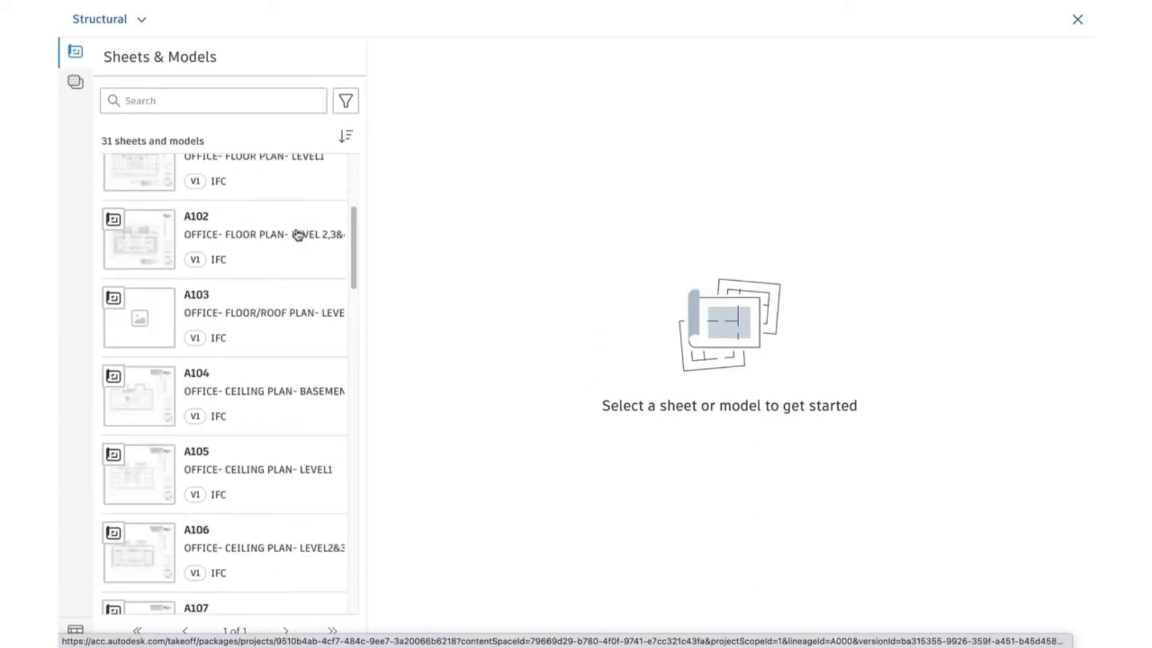
scroll(298, 235, "up", 5)
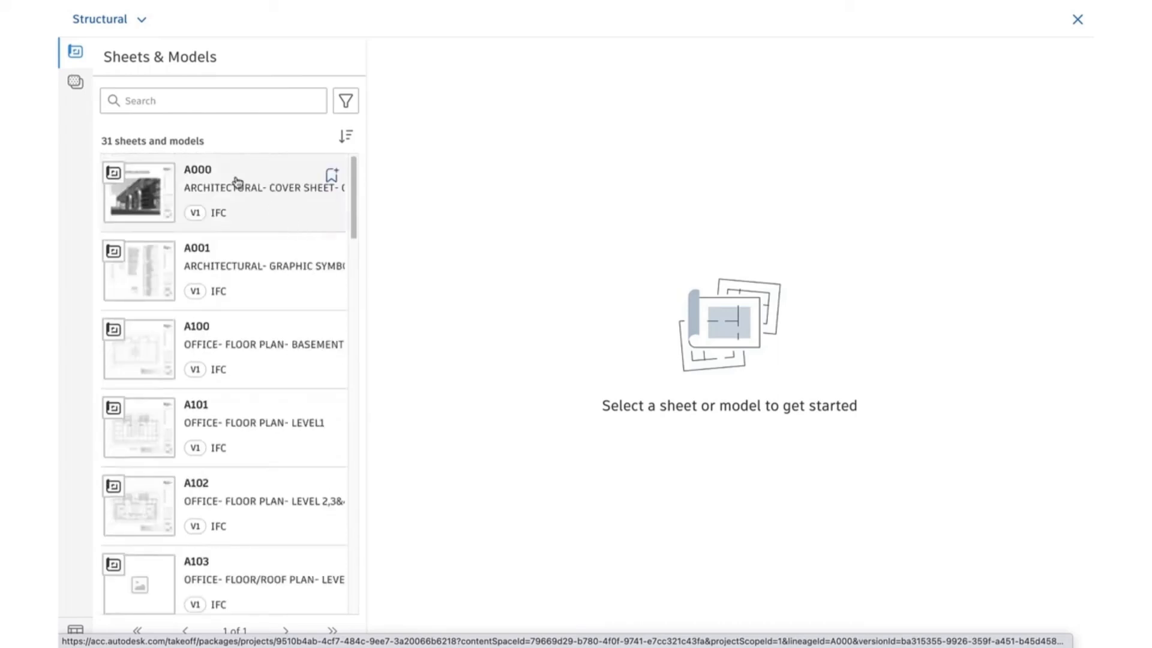
Start a new takeoff type named Structural Columns that uses the Count tool.
left_click(73, 90)
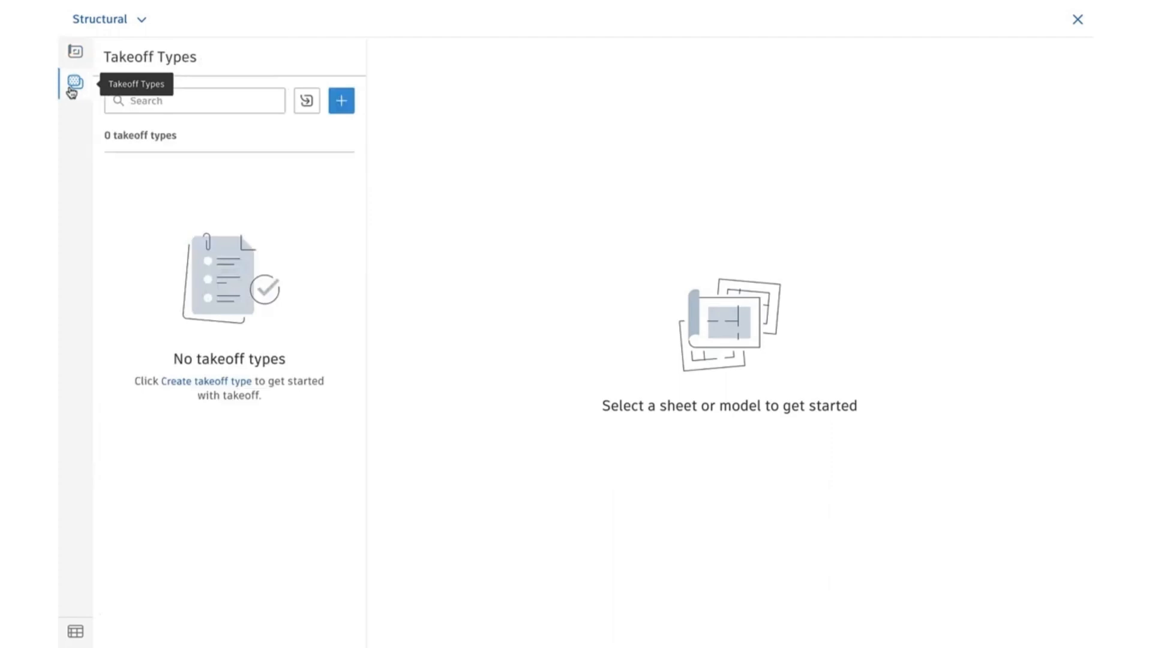
left_click(343, 104)
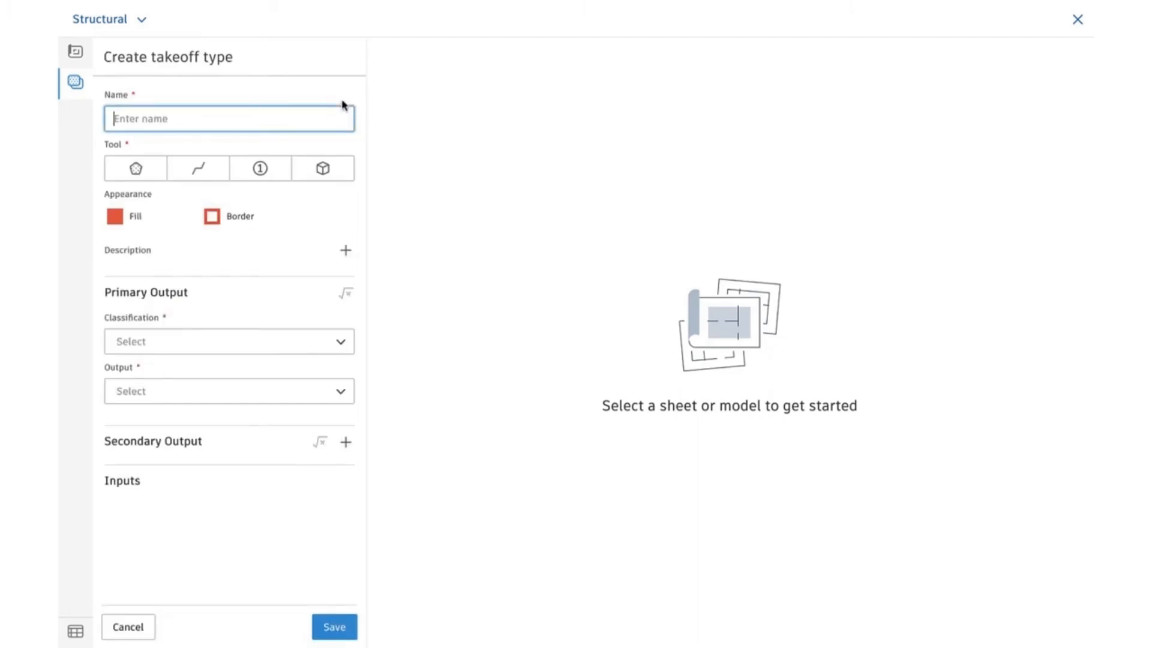
type("Structural Columns")
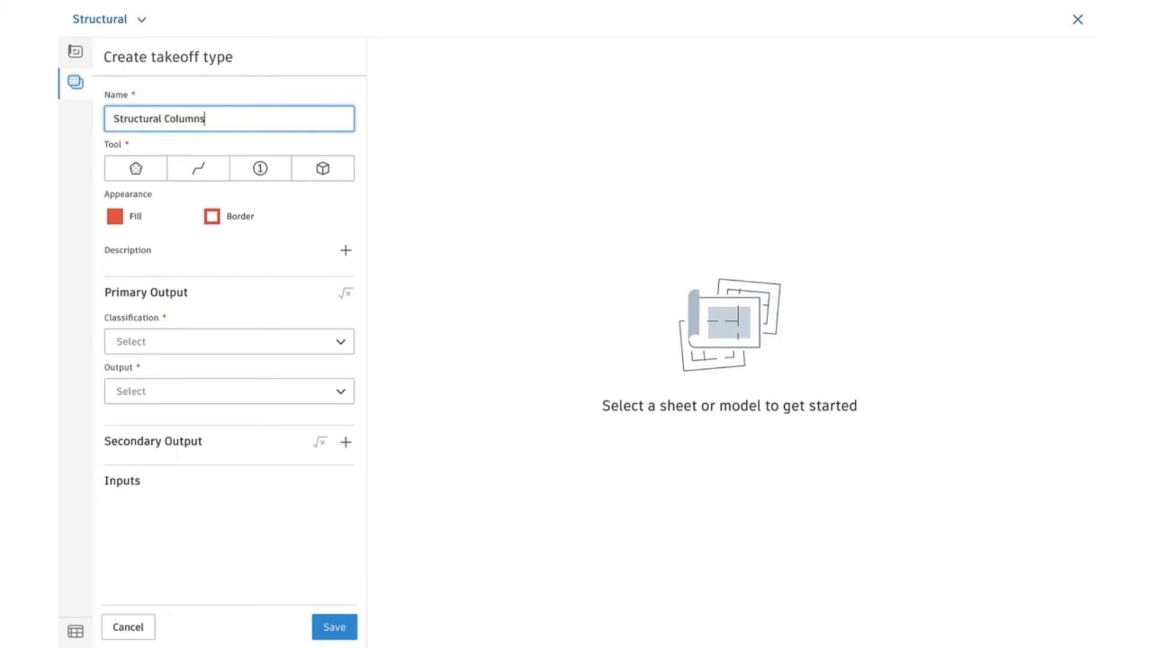
left_click(260, 173)
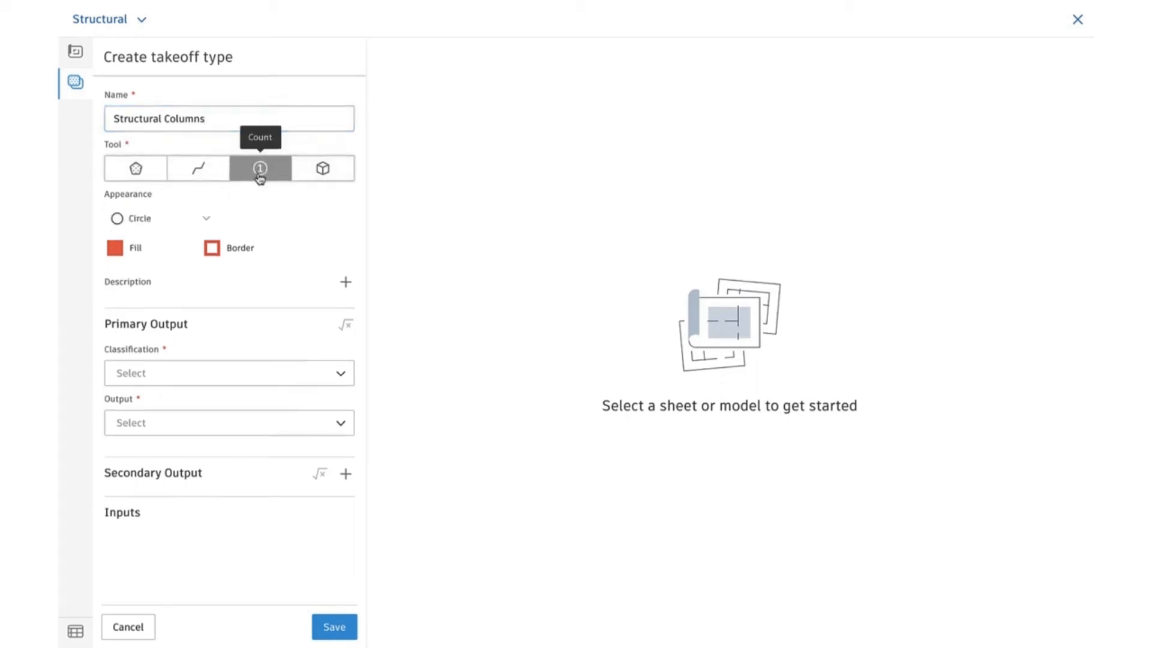
Set the Structural Columns count marker to a square with a blue fill, leaving out a description.
left_click(210, 219)
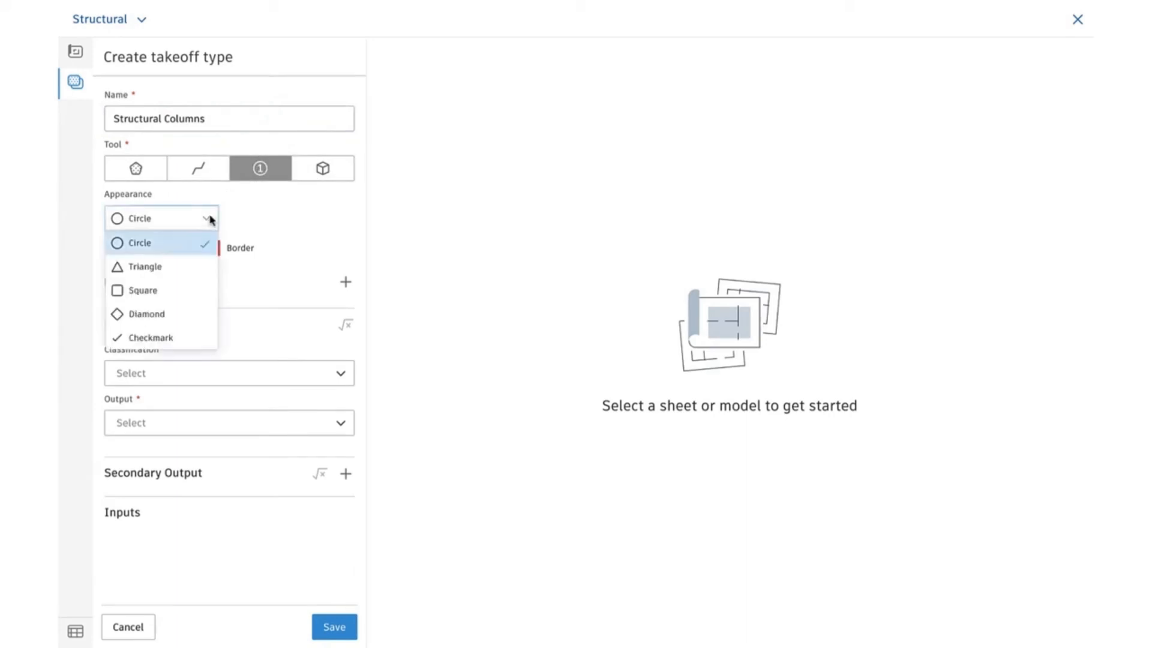
left_click(155, 290)
left_click(123, 249)
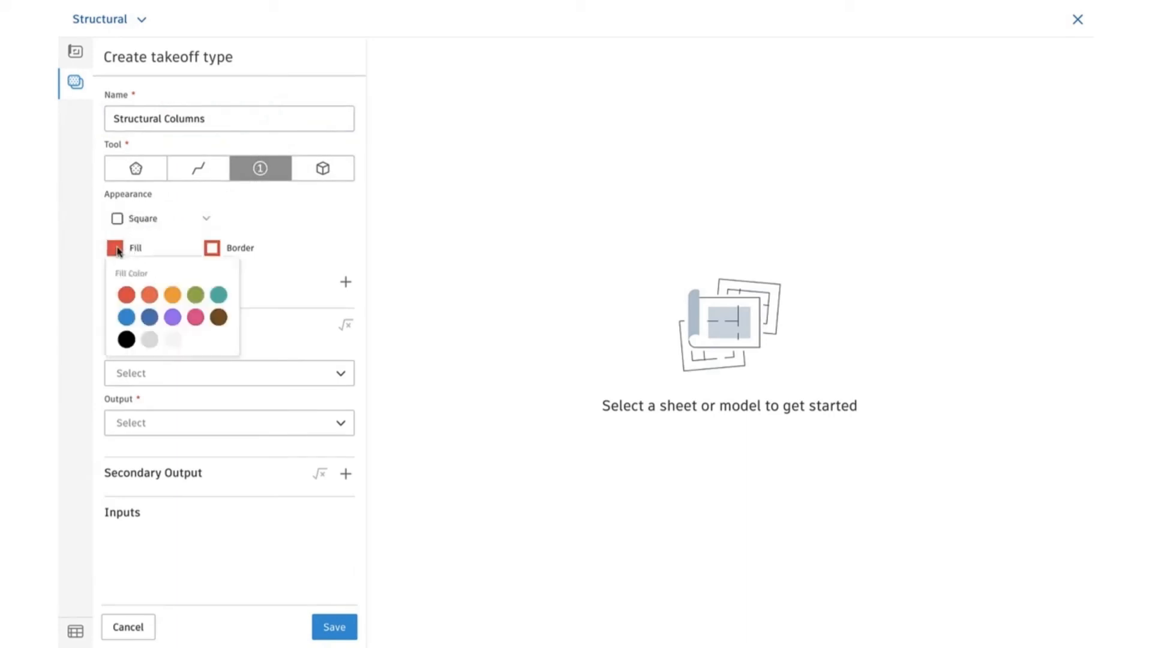
left_click(127, 317)
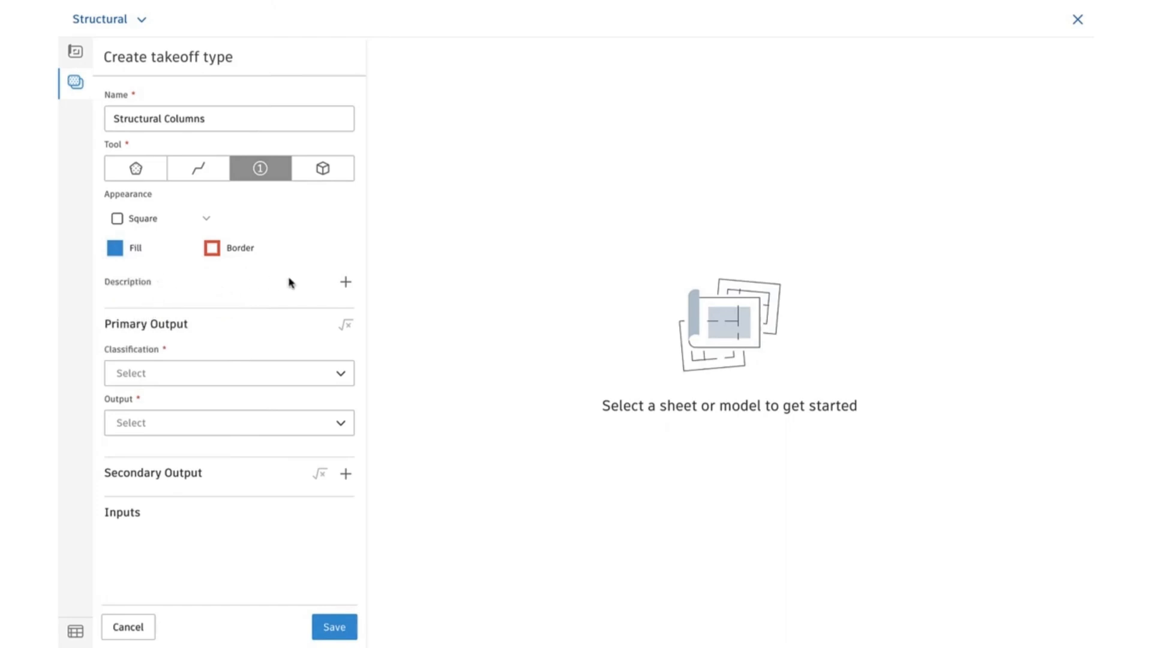
left_click(345, 284)
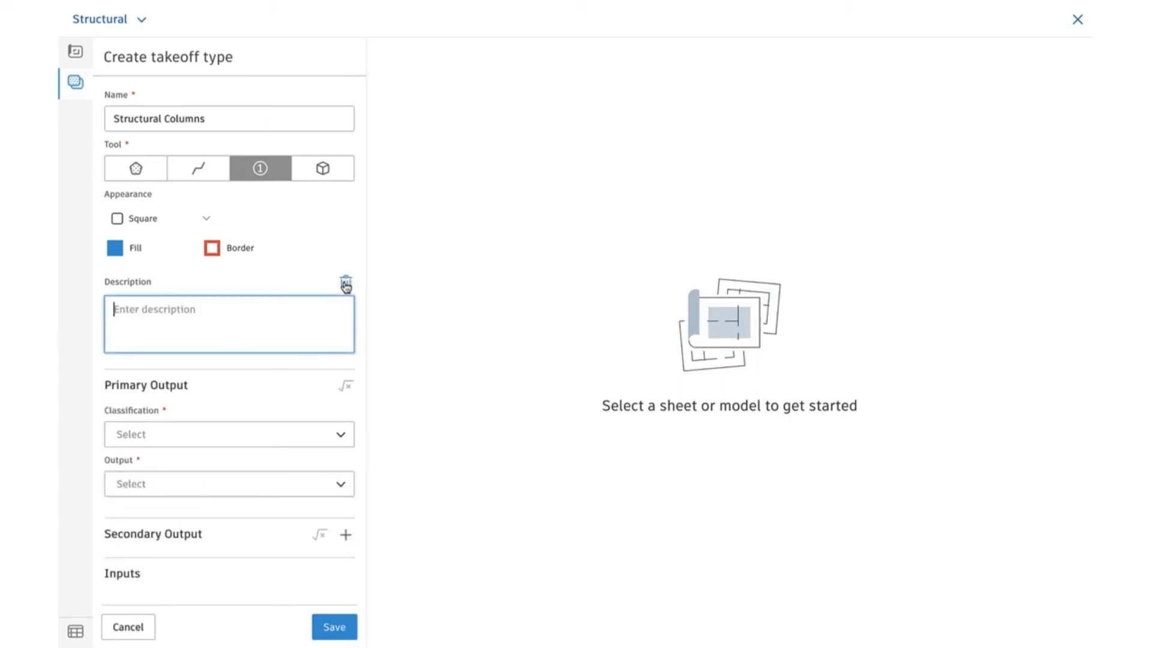
left_click(345, 284)
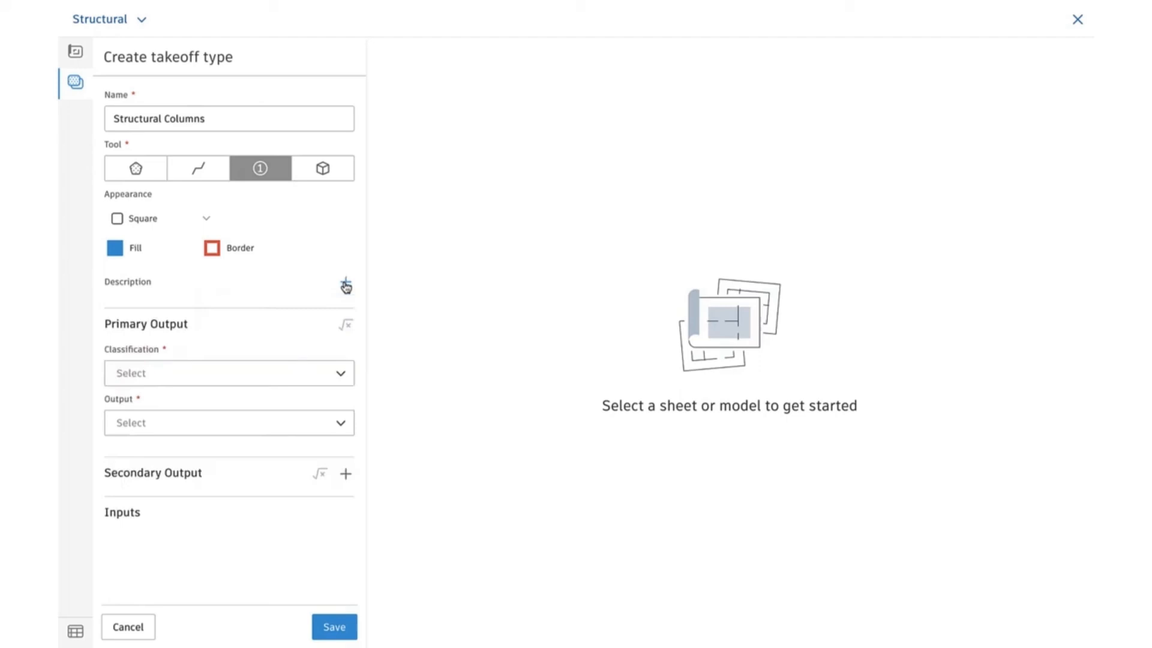
Set the primary output to classification 033000 - Cast-in-Place Concrete, measured as Count (EA).
left_click(337, 373)
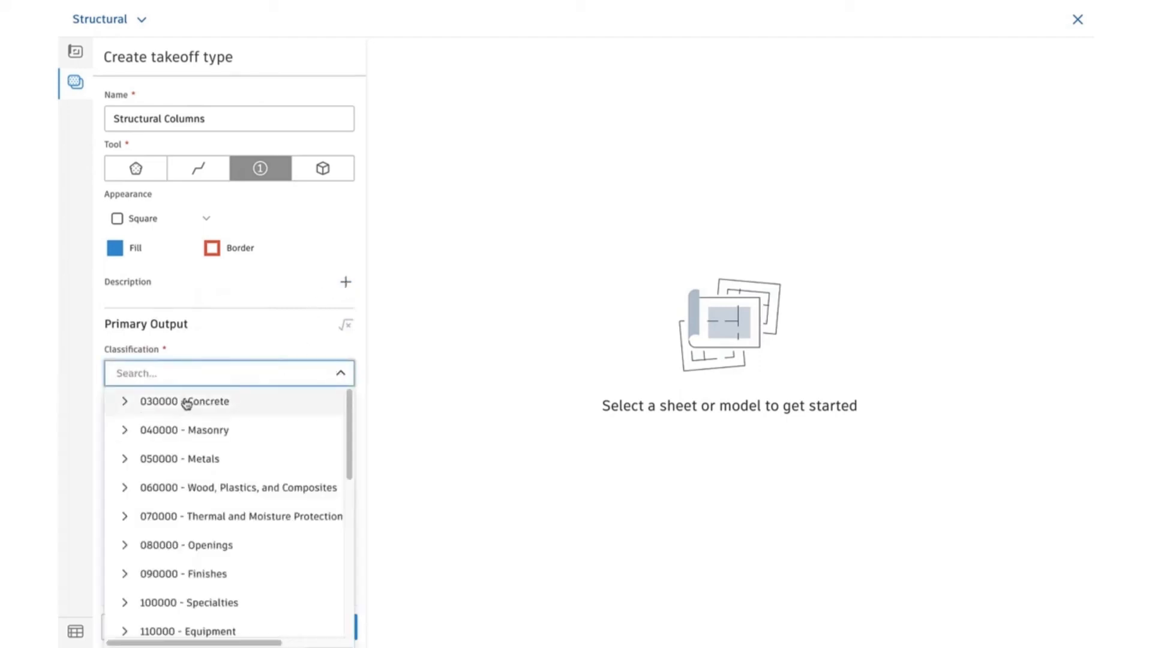
left_click(125, 402)
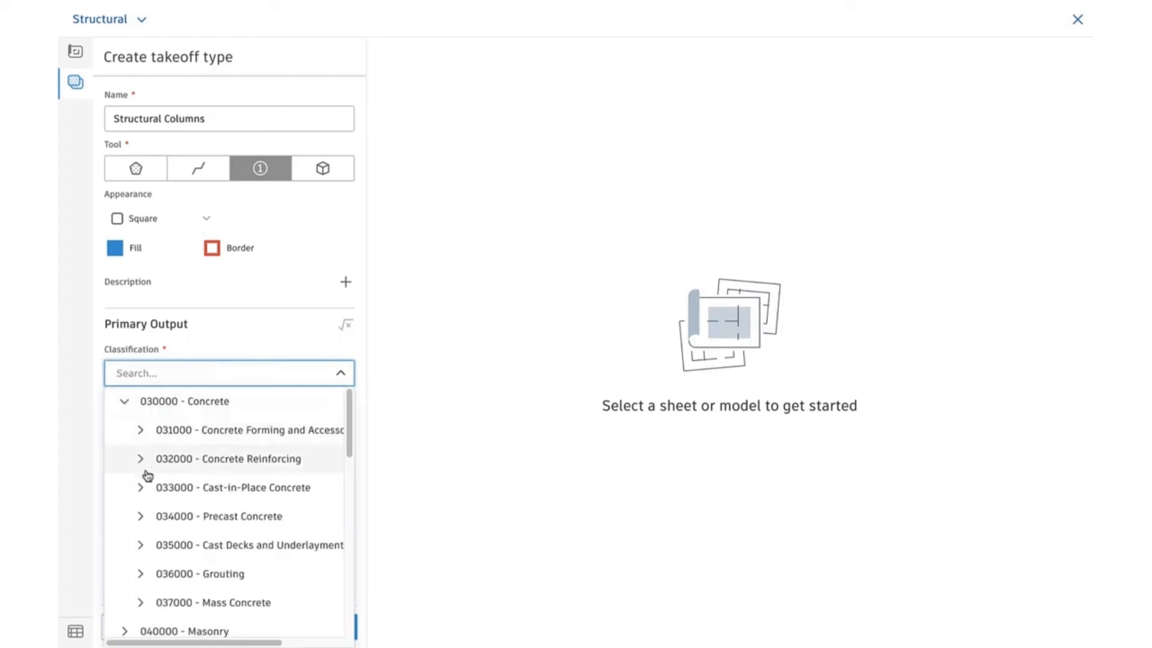
left_click(179, 487)
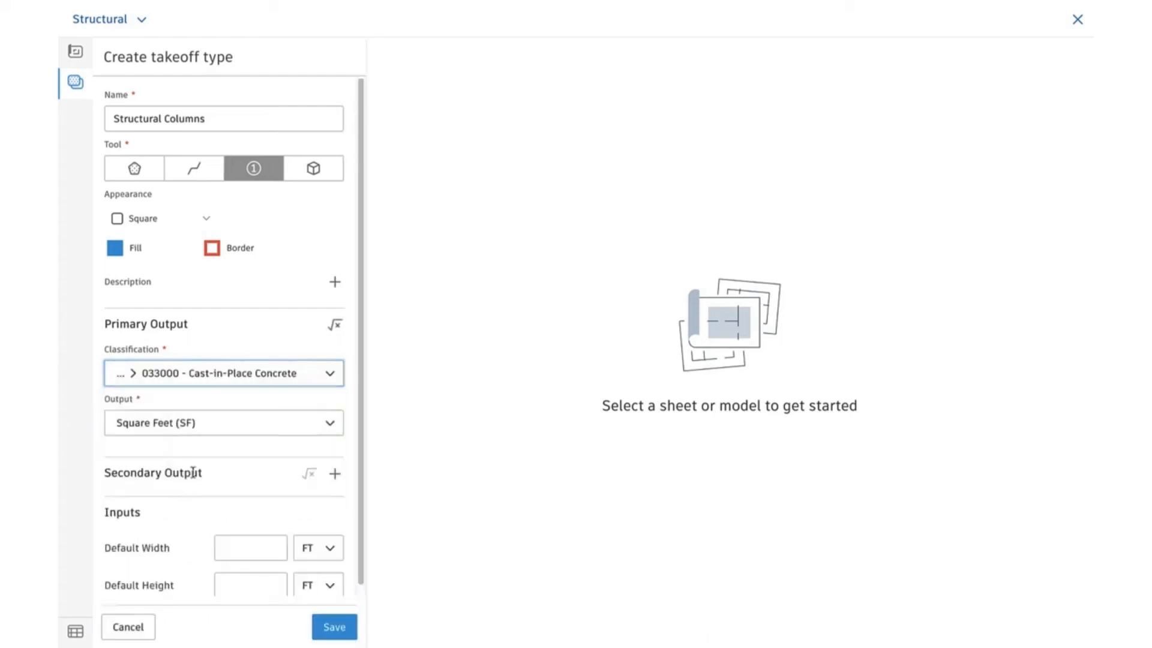
left_click(332, 429)
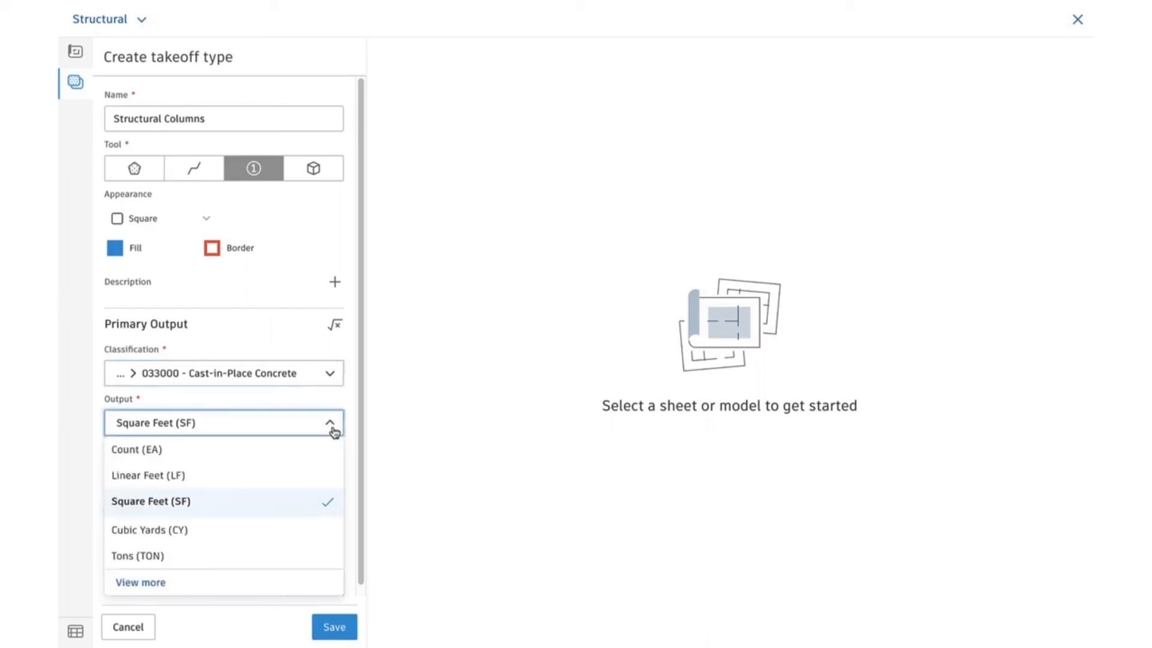
left_click(190, 451)
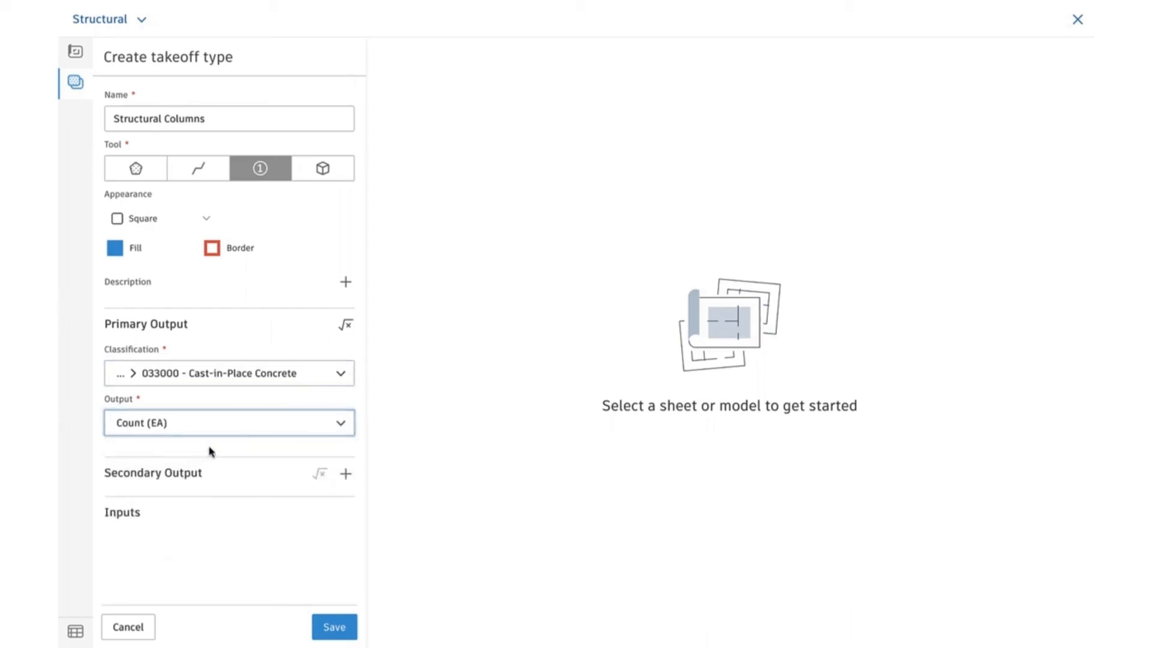
left_click(208, 446)
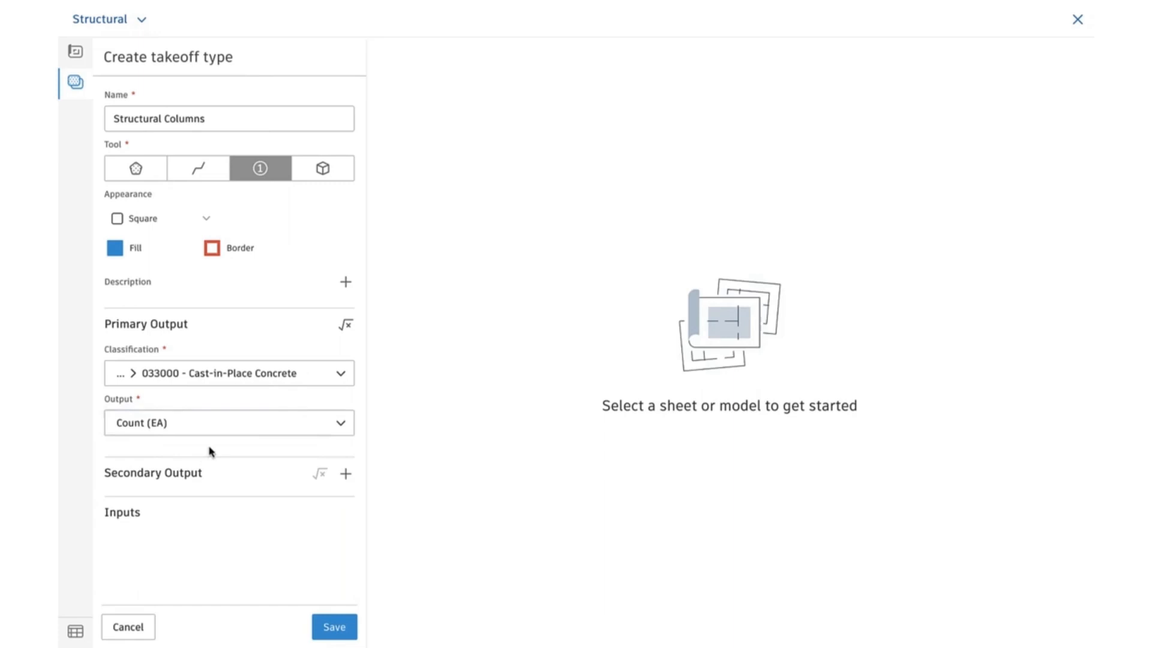
Add a secondary output classified as 030000 - Concrete and measured in Cubic Yards (CY).
left_click(346, 476)
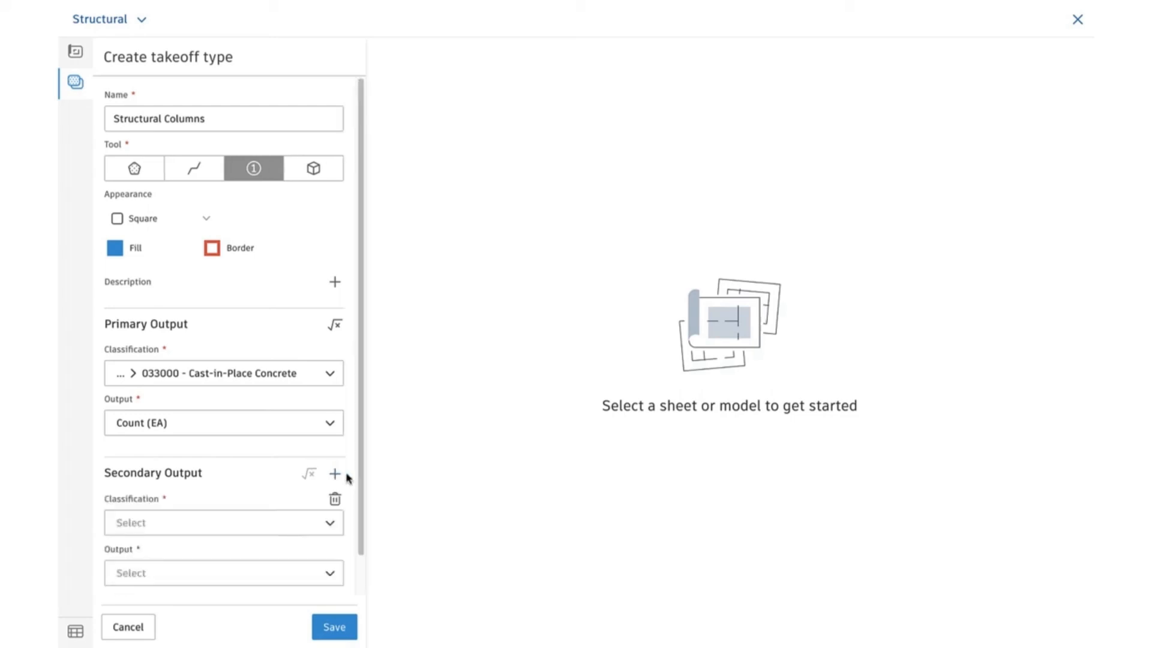
scroll(294, 474, "down", 1)
left_click(289, 483)
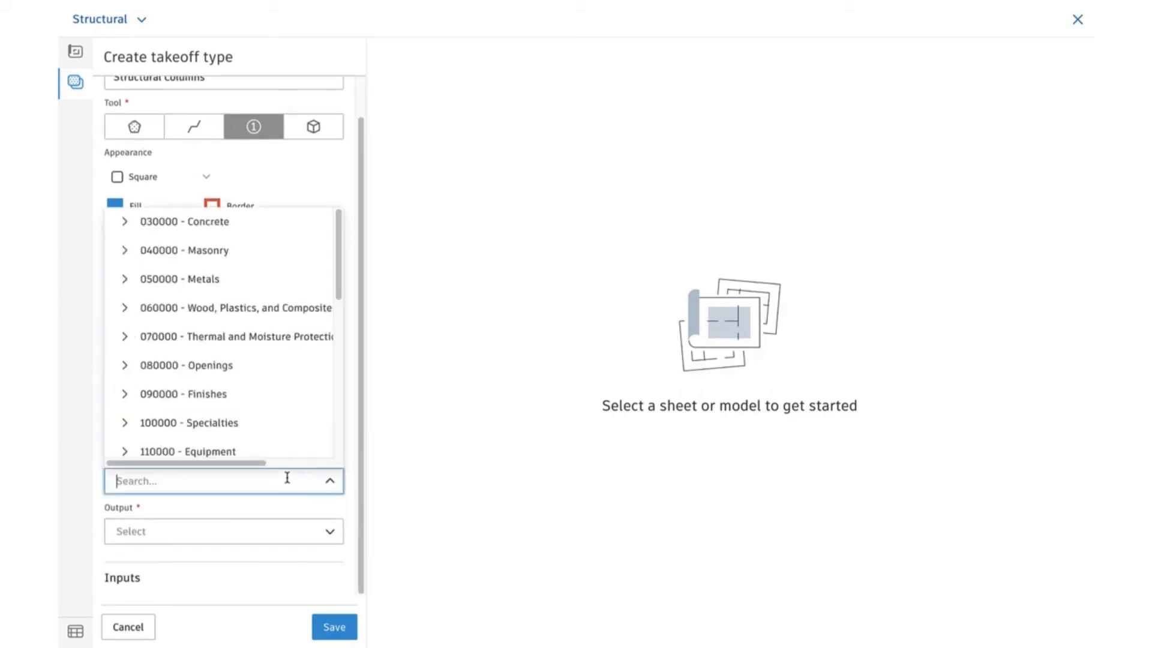
left_click(221, 220)
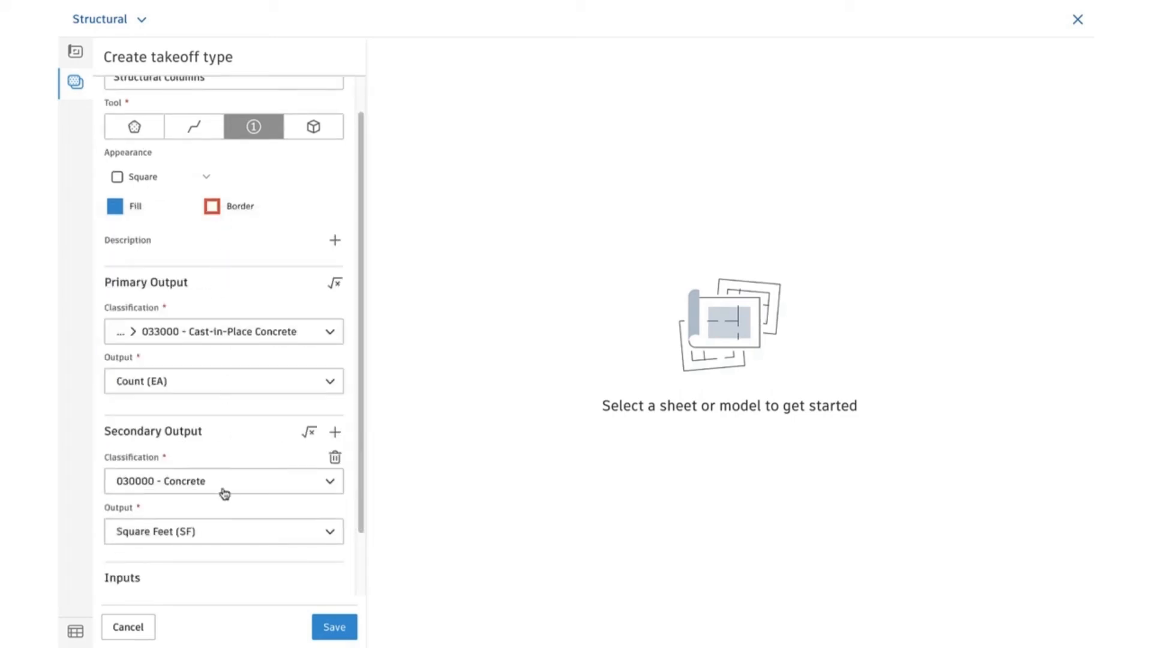
left_click(222, 536)
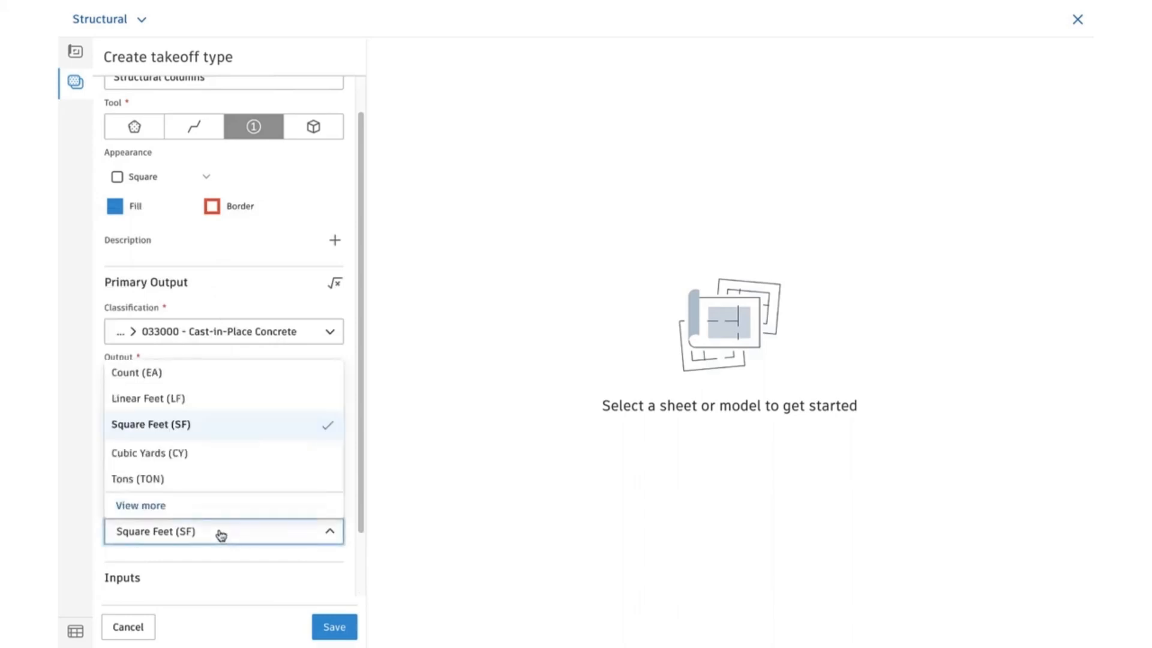
left_click(193, 454)
Set the default depth to 2 ft, width to 2 ft and height to 10 ft, and save the Structural Columns takeoff type.
scroll(198, 478, "down", 2)
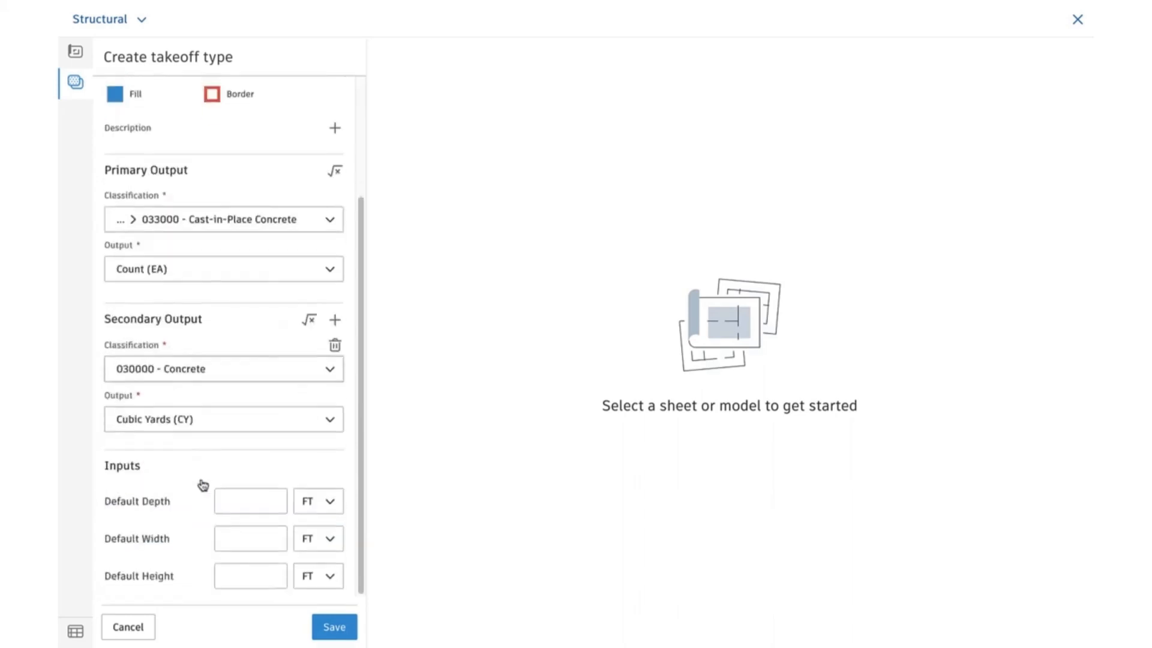
left_click(244, 502)
type("2")
left_click(241, 534)
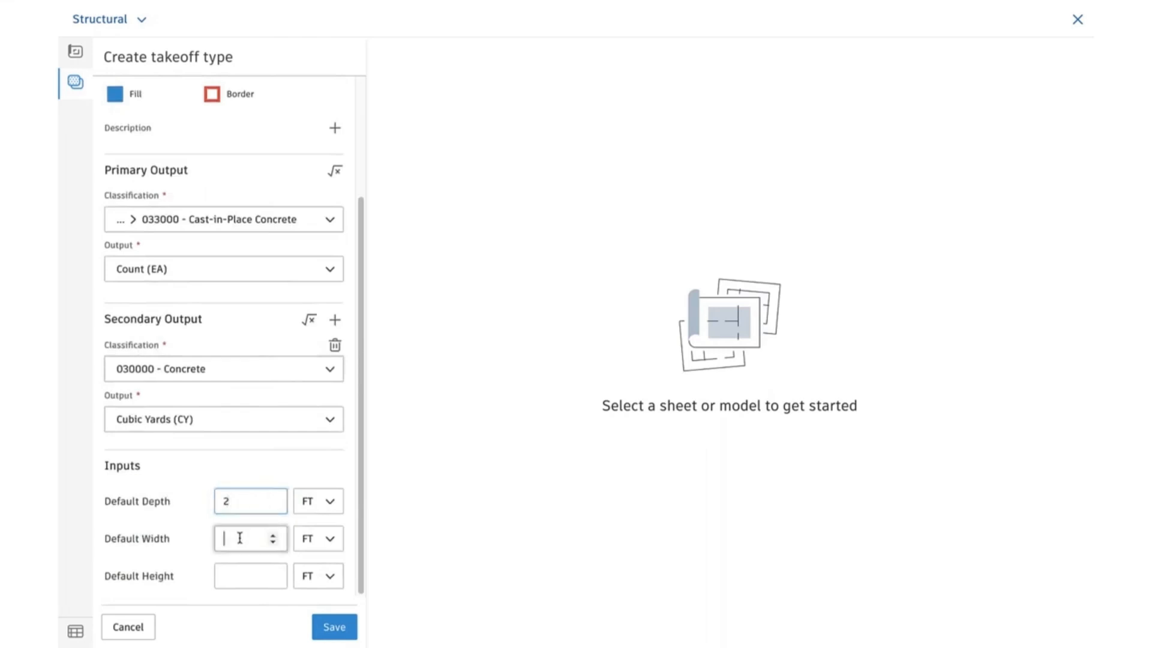
type("2")
left_click(237, 573)
type("10")
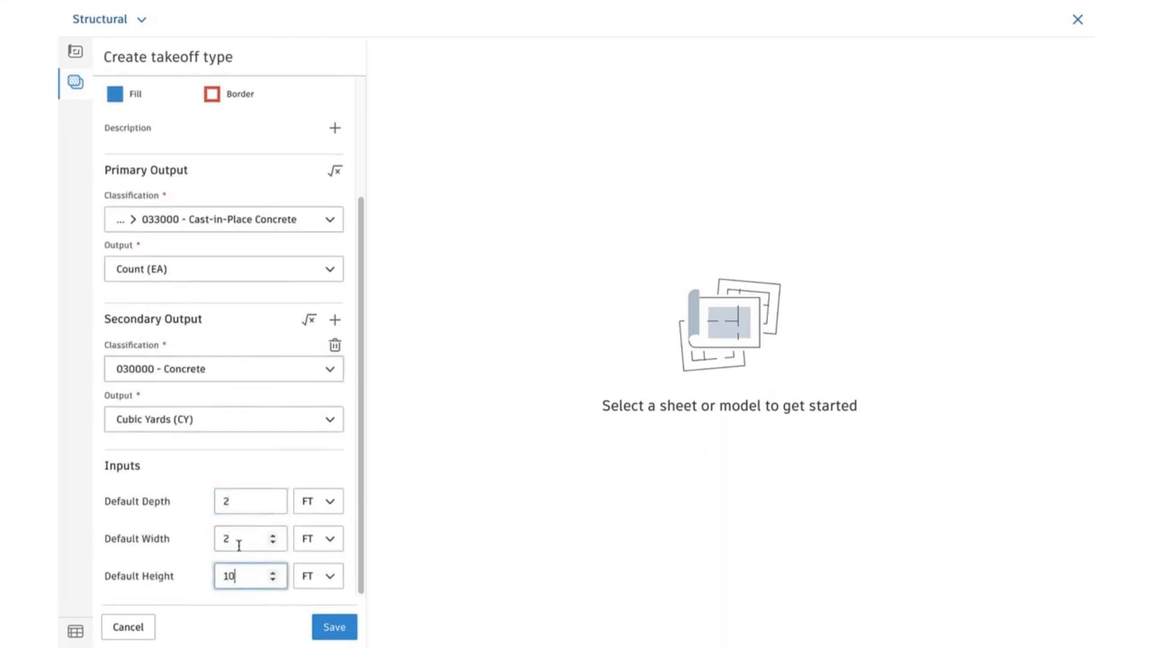
left_click(244, 465)
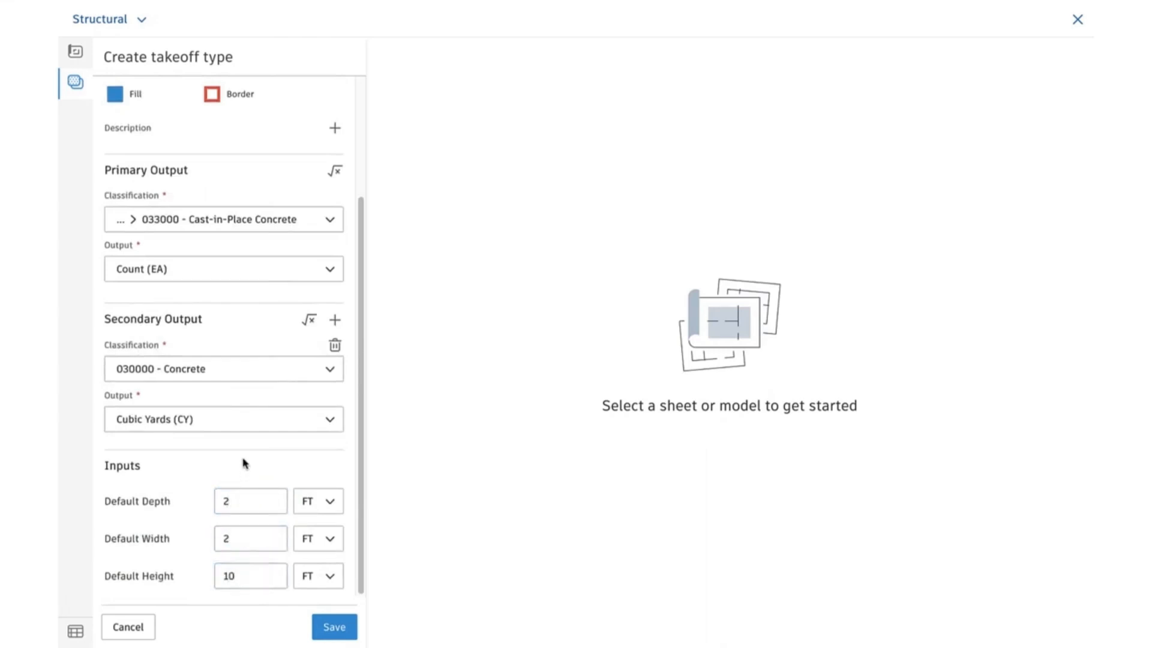
left_click(309, 321)
left_click(334, 628)
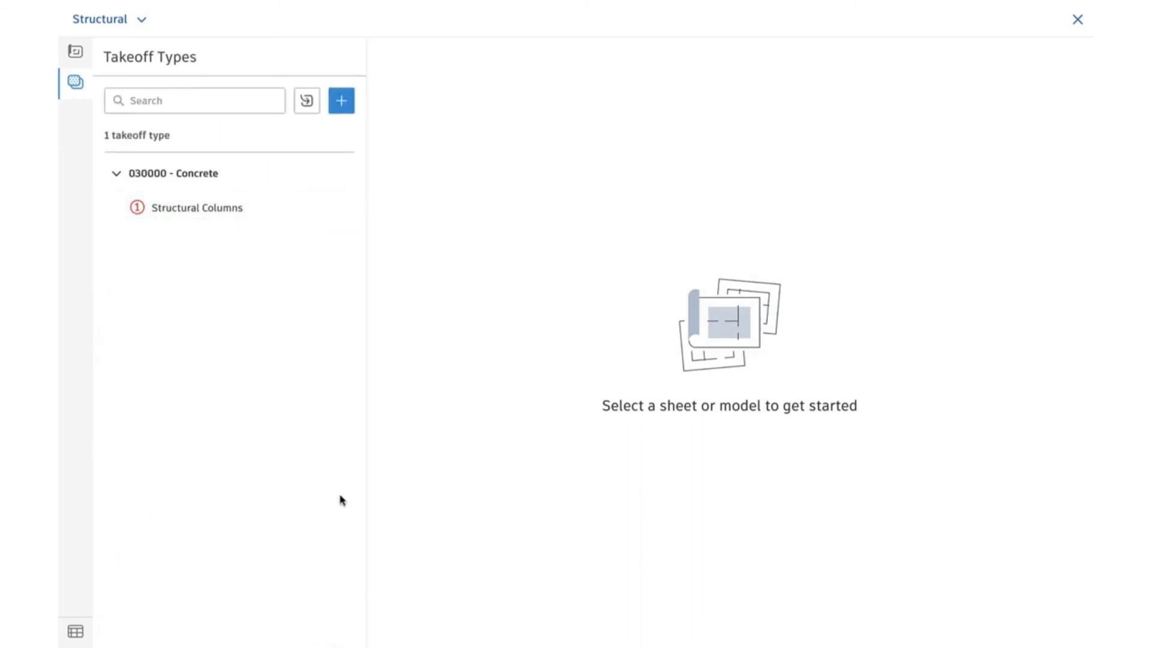
Start importing takeoff types from the Architectural package of the Autodesk Construction Cloud Sample Project.
left_click(308, 103)
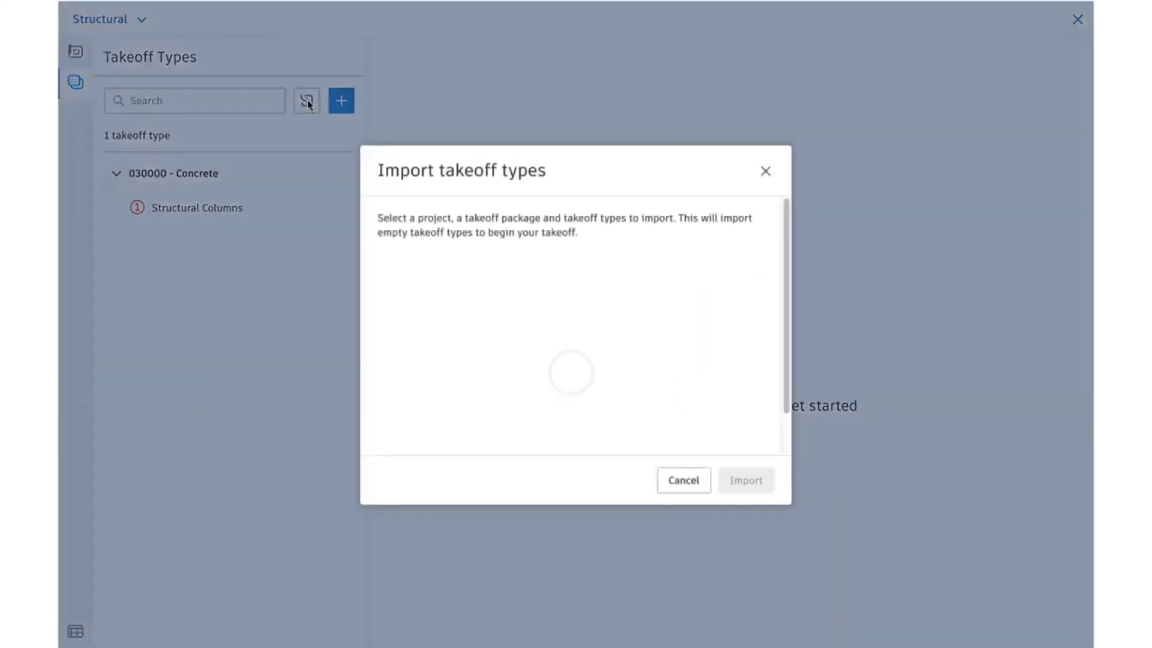
left_click(576, 283)
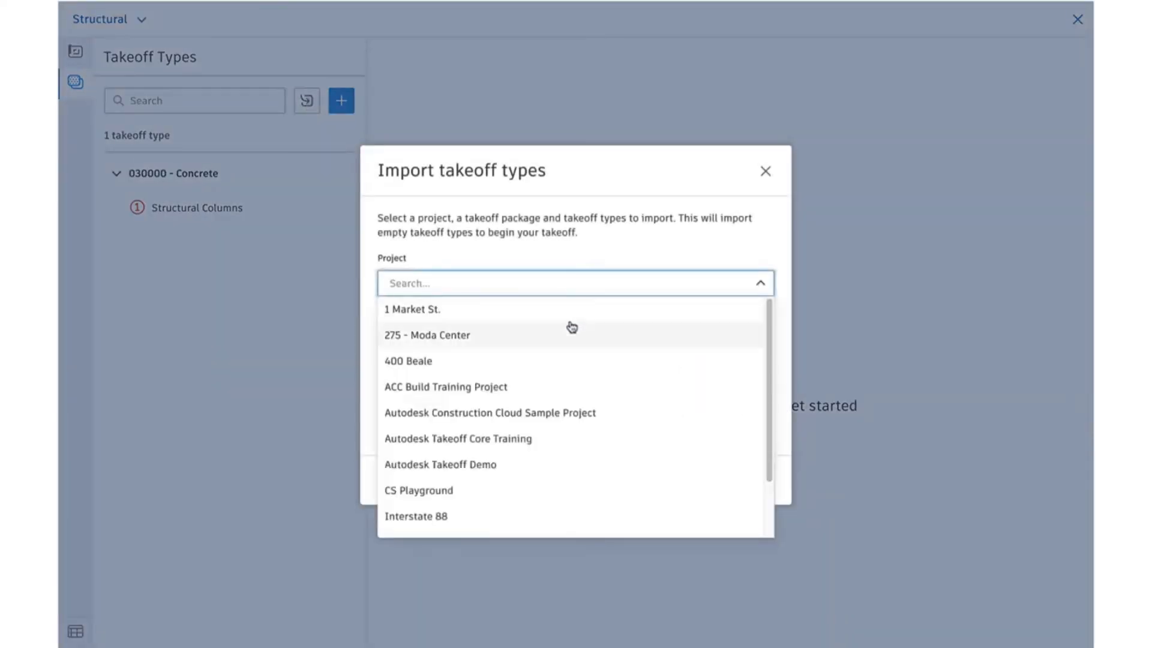
left_click(545, 413)
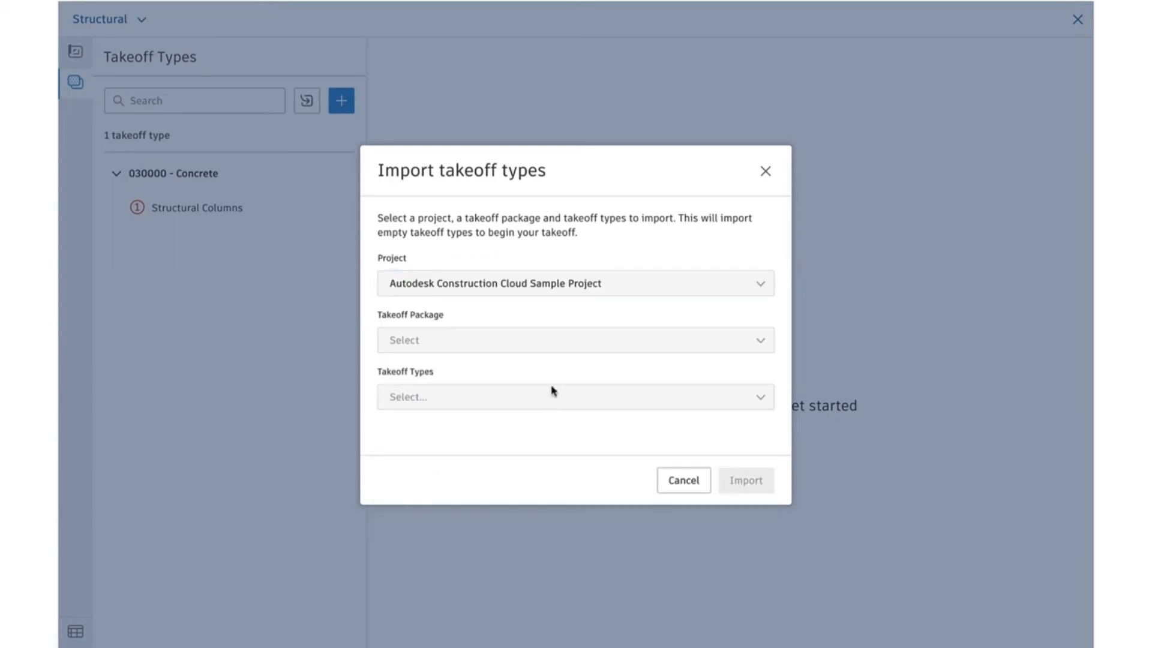
left_click(558, 340)
left_click(546, 367)
Choose the Flooring and Office Drywall takeoff types and import them into the Structural package.
left_click(543, 397)
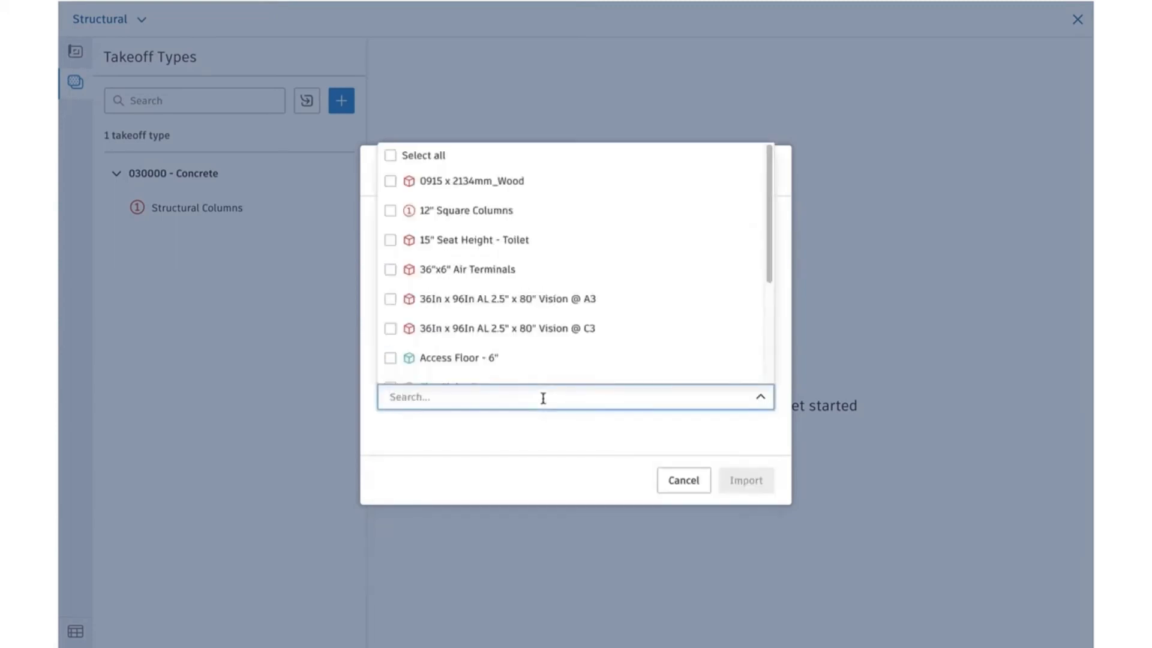
scroll(476, 294, "down", 2)
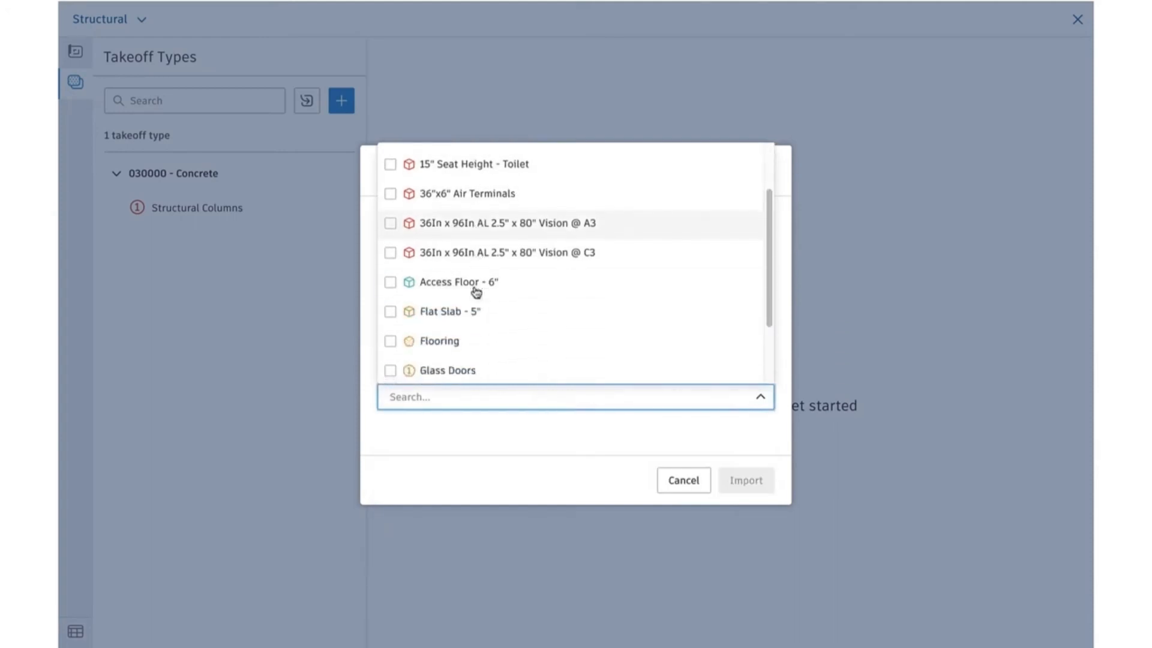
left_click(390, 322)
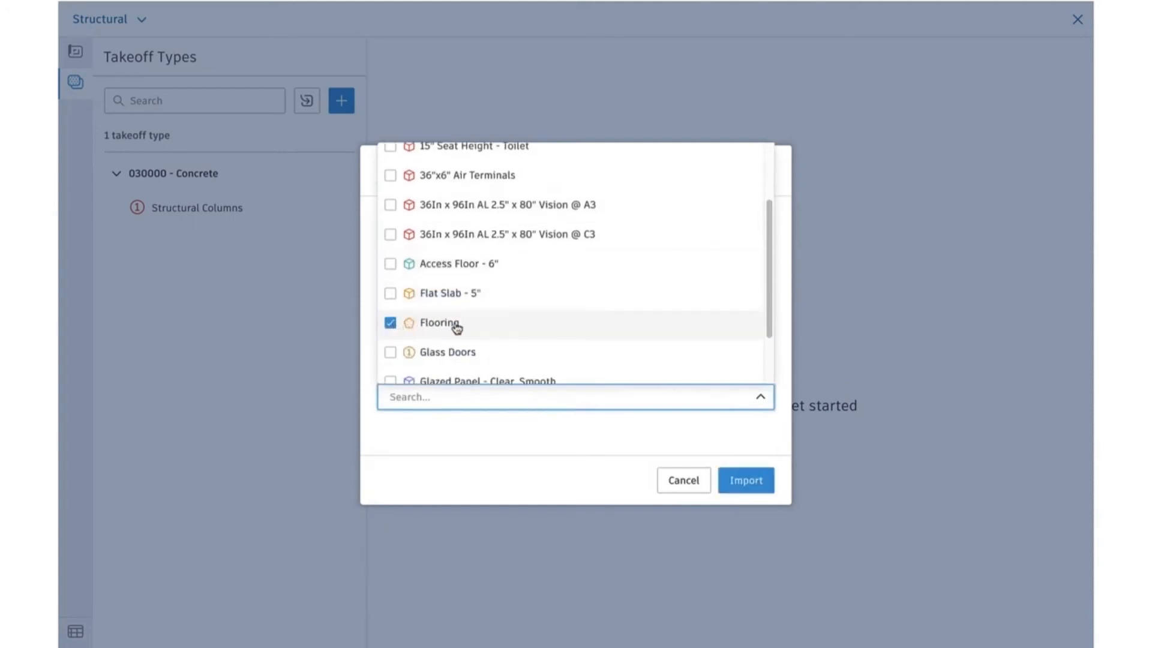
scroll(457, 327, "down", 2)
left_click(390, 337)
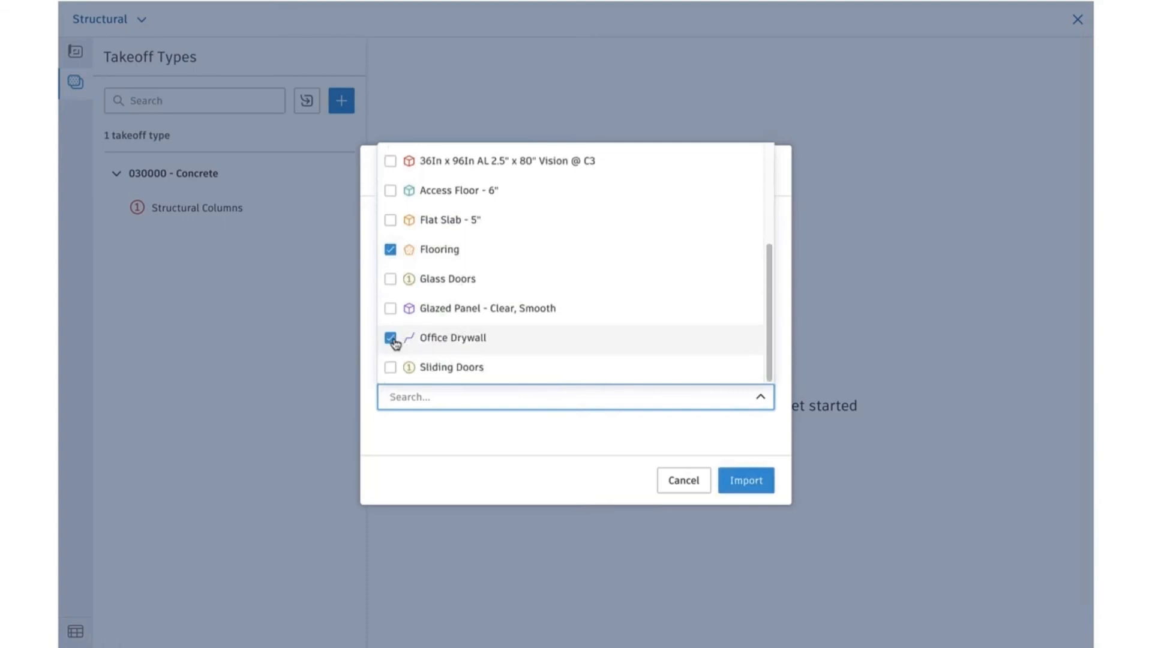
left_click(509, 445)
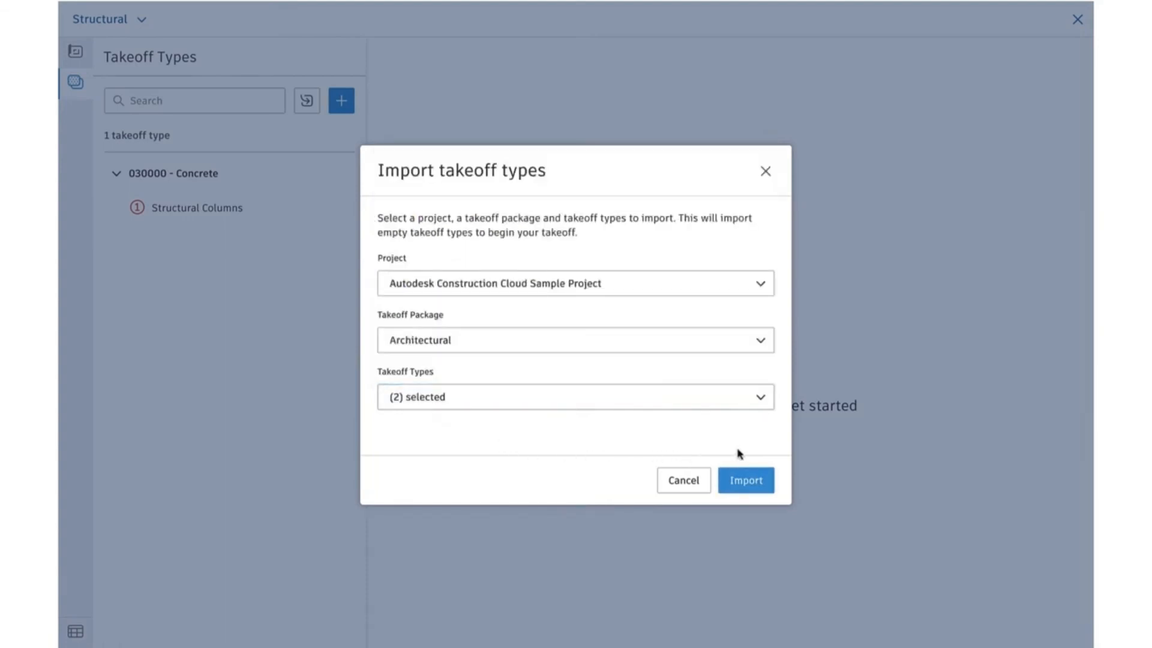
left_click(738, 483)
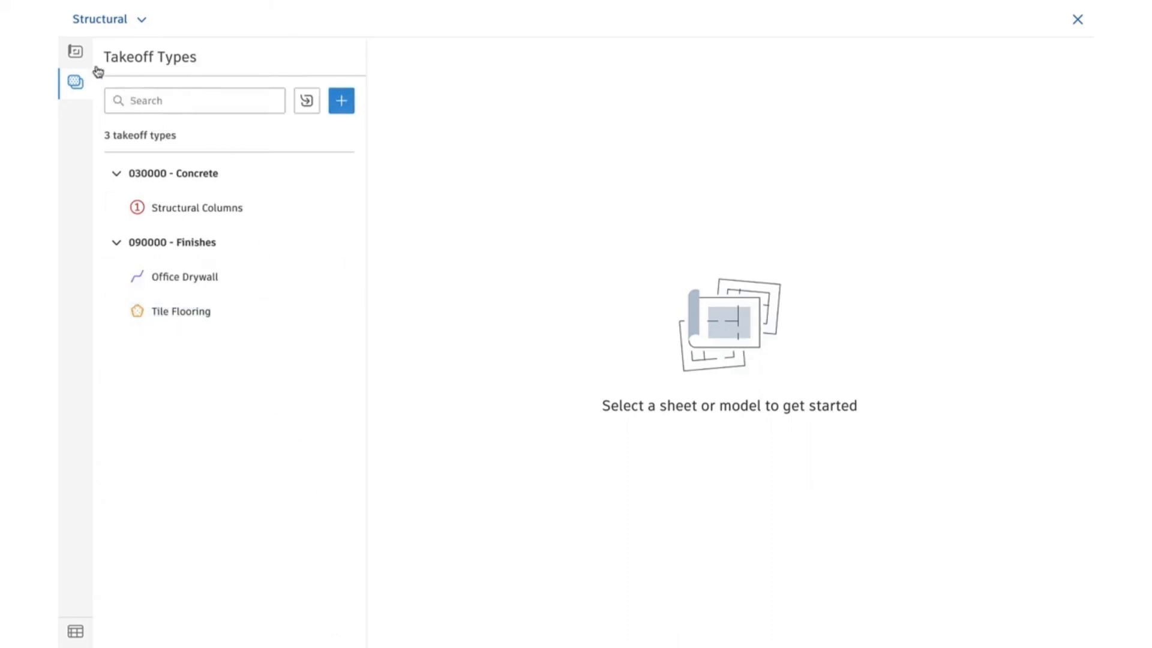
Open sheet A101, the Level 1 office floor plan, and return to the list of takeoff types.
left_click(75, 53)
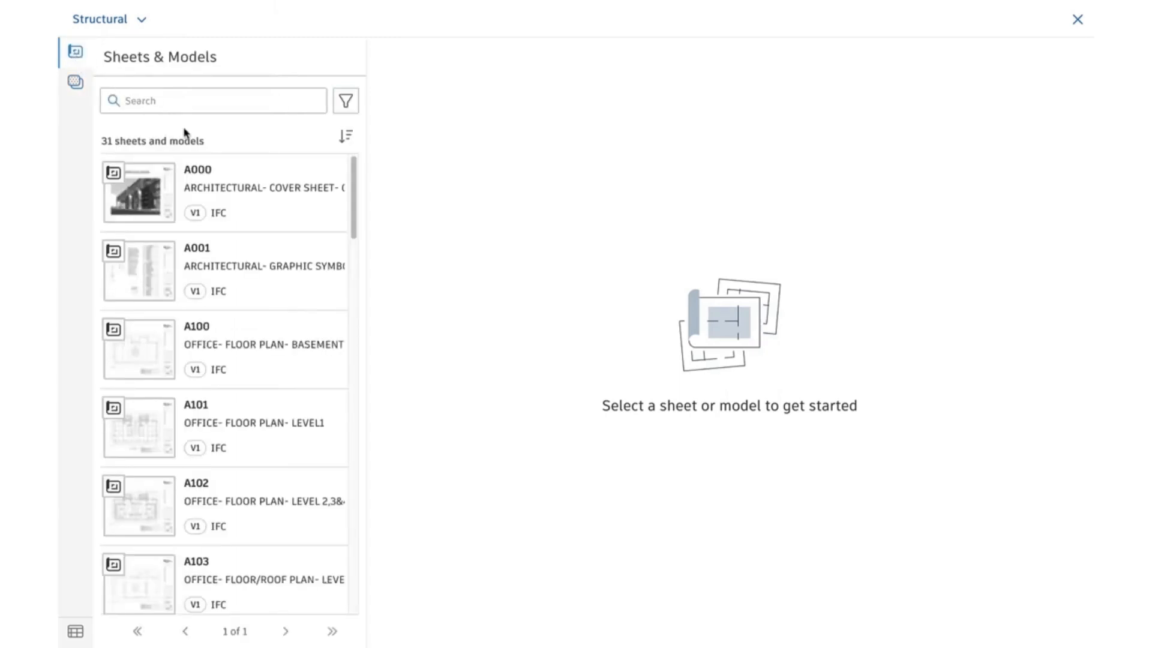
left_click(292, 185)
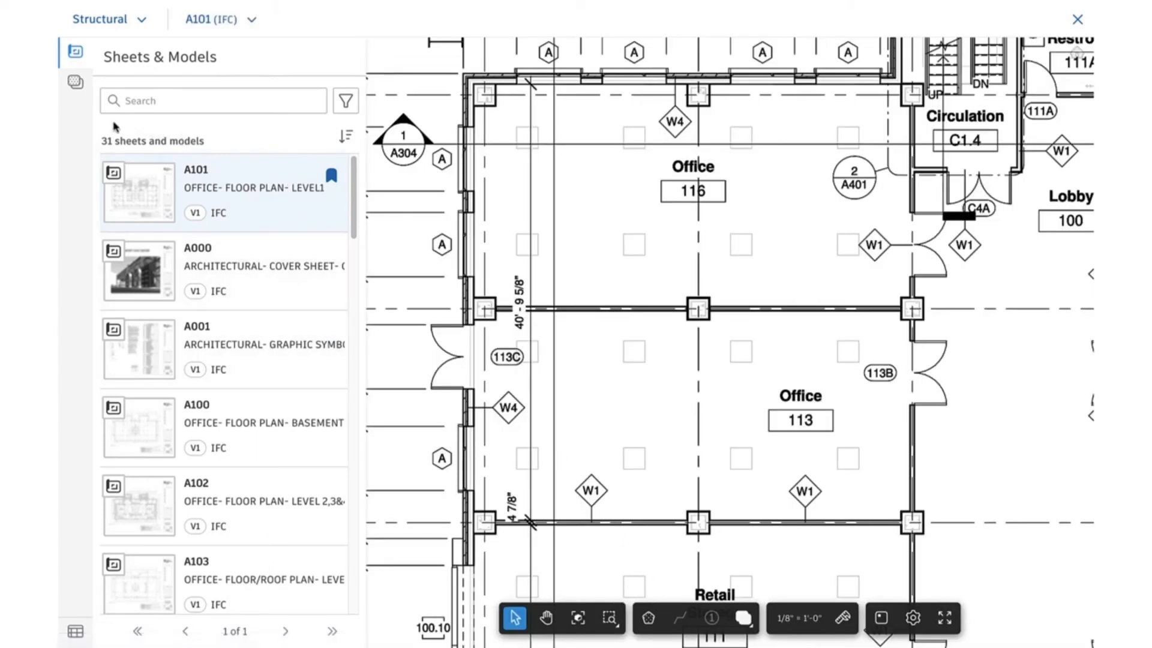
left_click(76, 84)
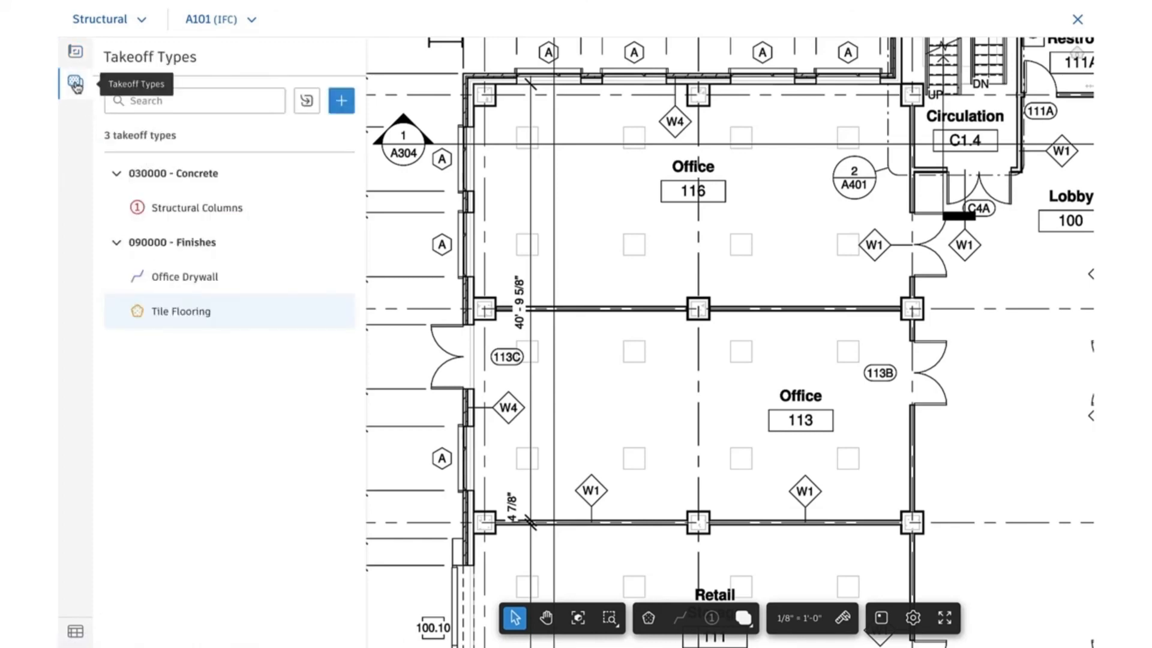
Count the six columns along the upper and lower walls of Office 116 as Structural Columns, and end the count.
left_click(244, 211)
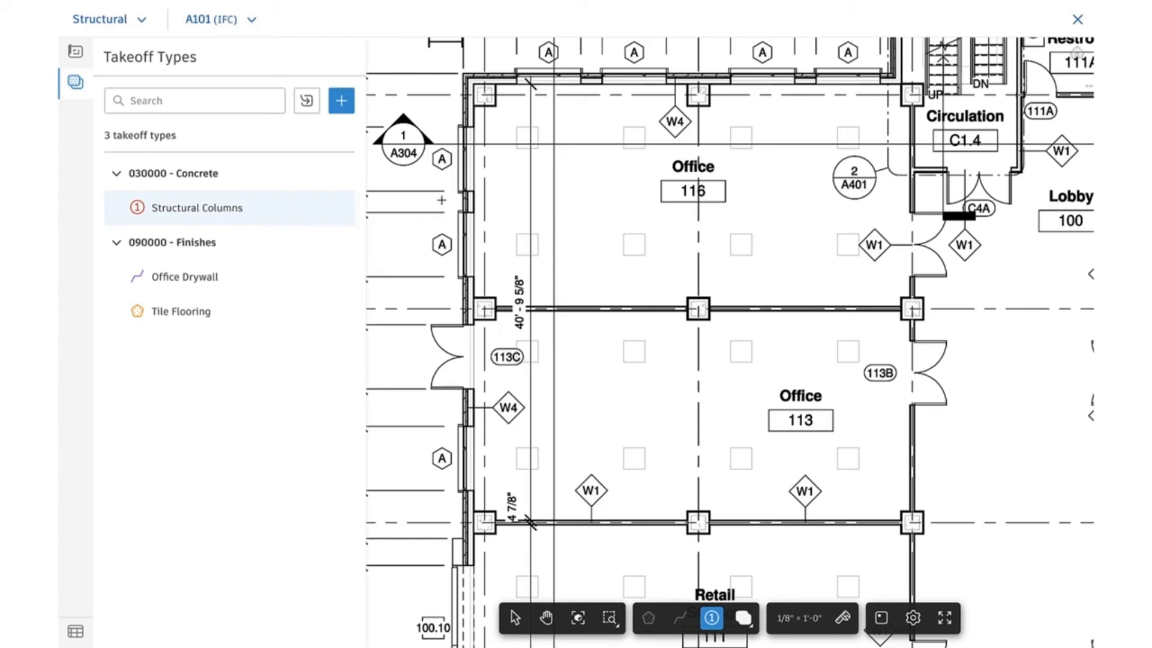
left_click(485, 95)
left_click(696, 94)
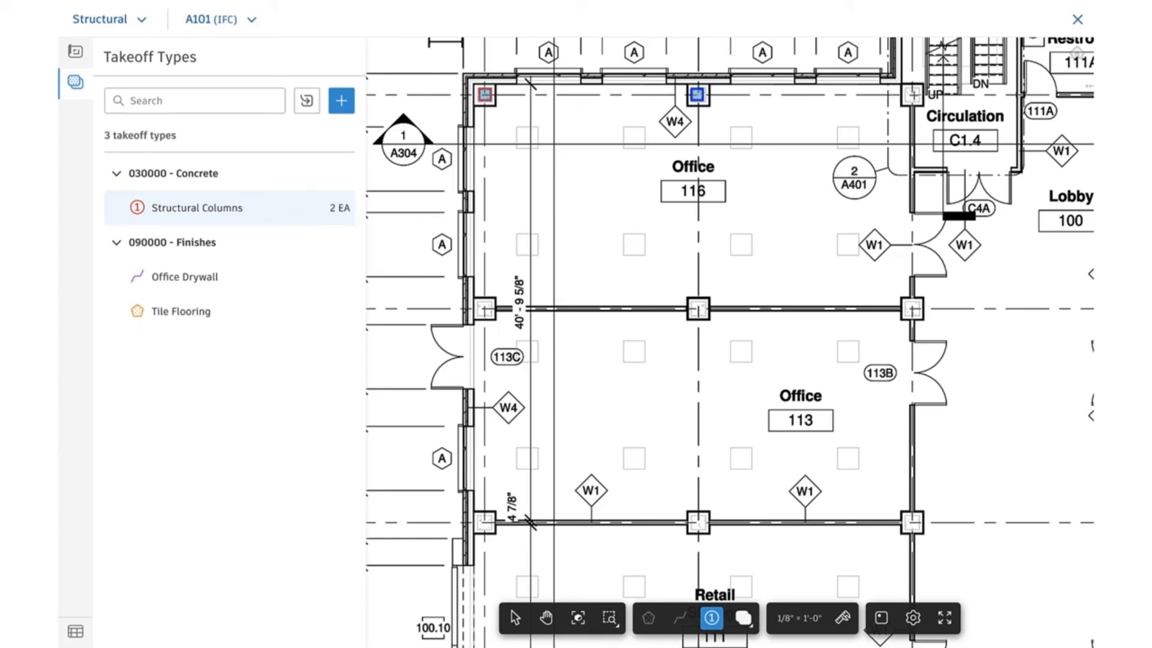
left_click(912, 94)
left_click(912, 309)
left_click(698, 309)
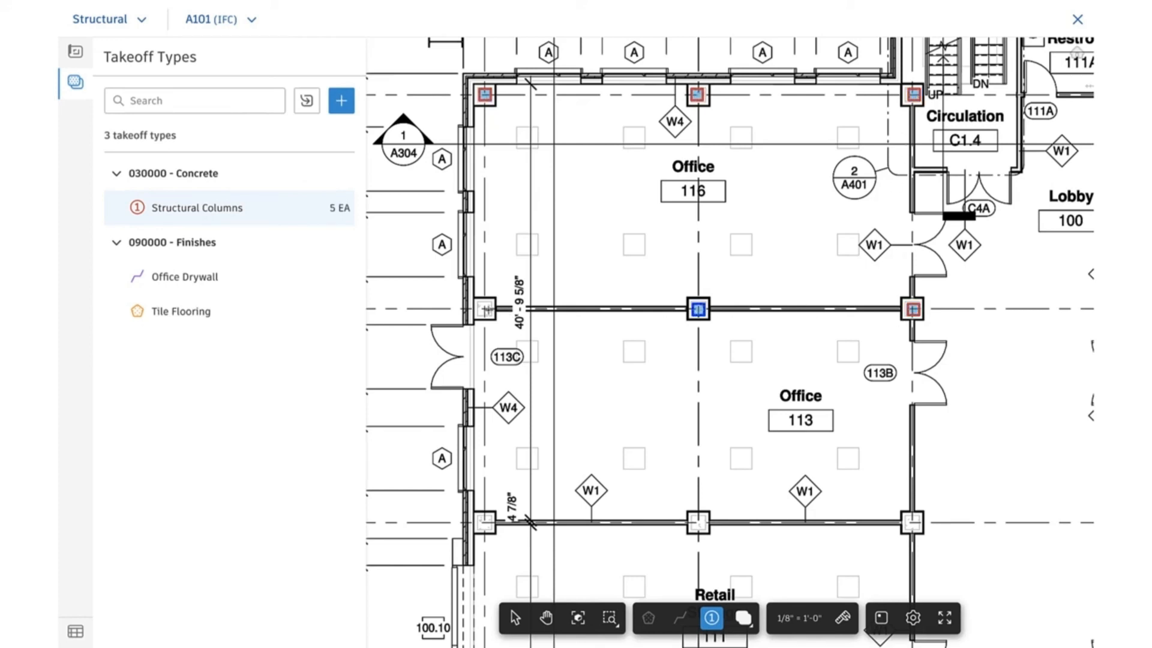
left_click(485, 309)
key("Escape")
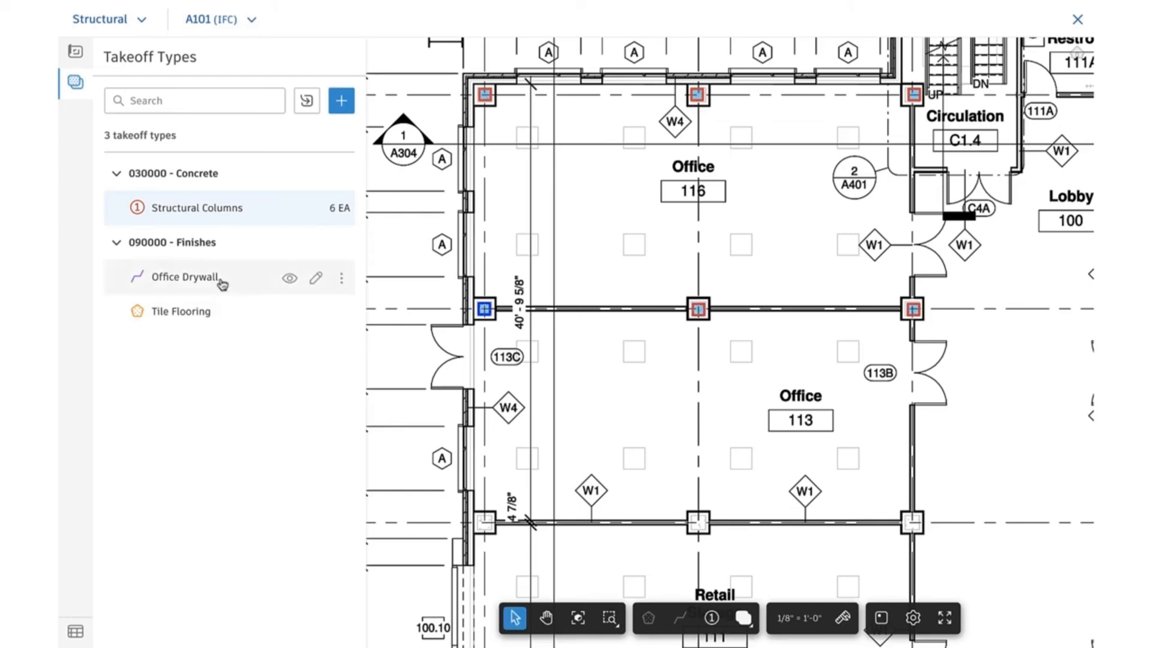
Trace Office Drywall along the wall between Offices 116 and 113, in two segments of about 17' 10" and 17' 4" between the columns.
left_click(221, 282)
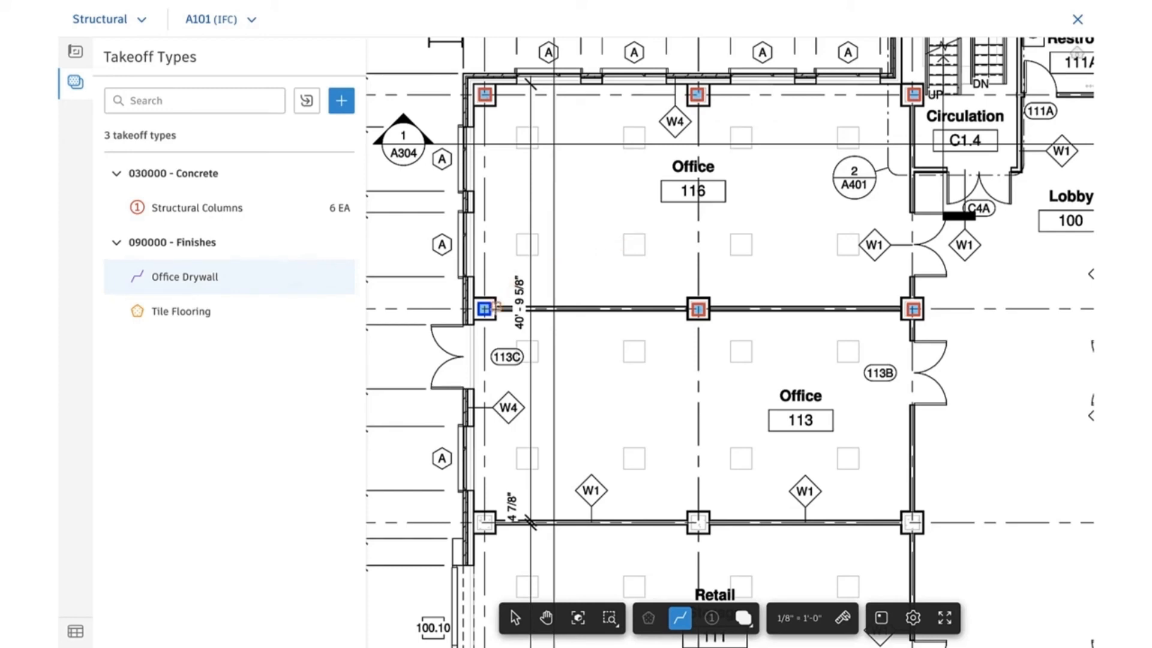
left_click(496, 307)
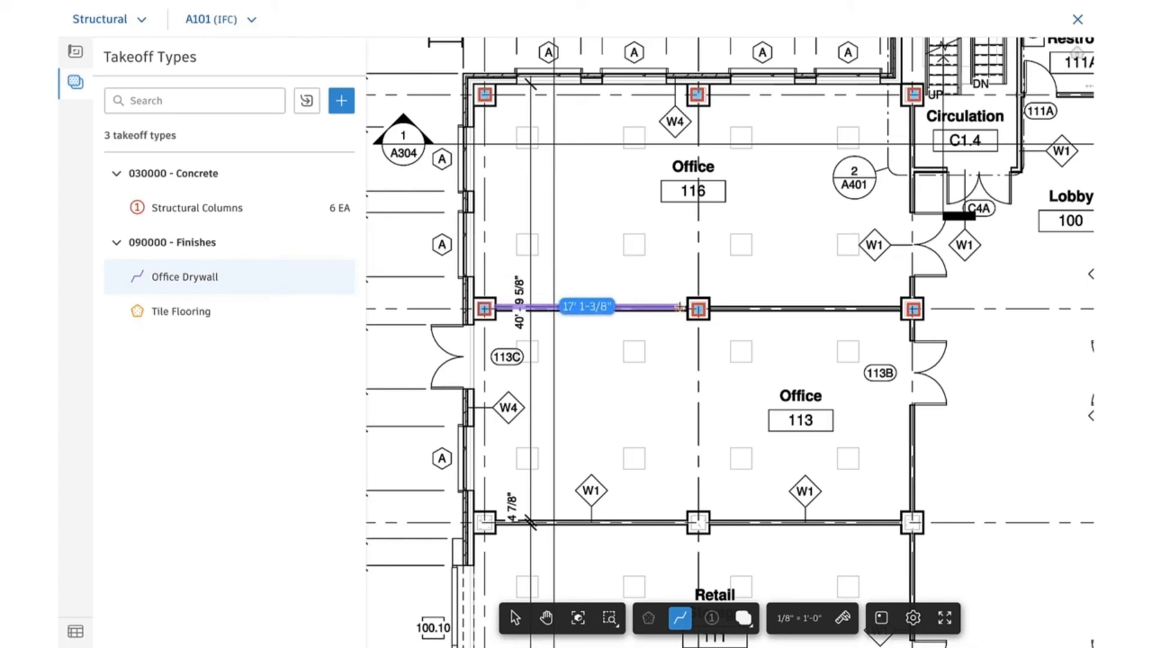
double_click(684, 307)
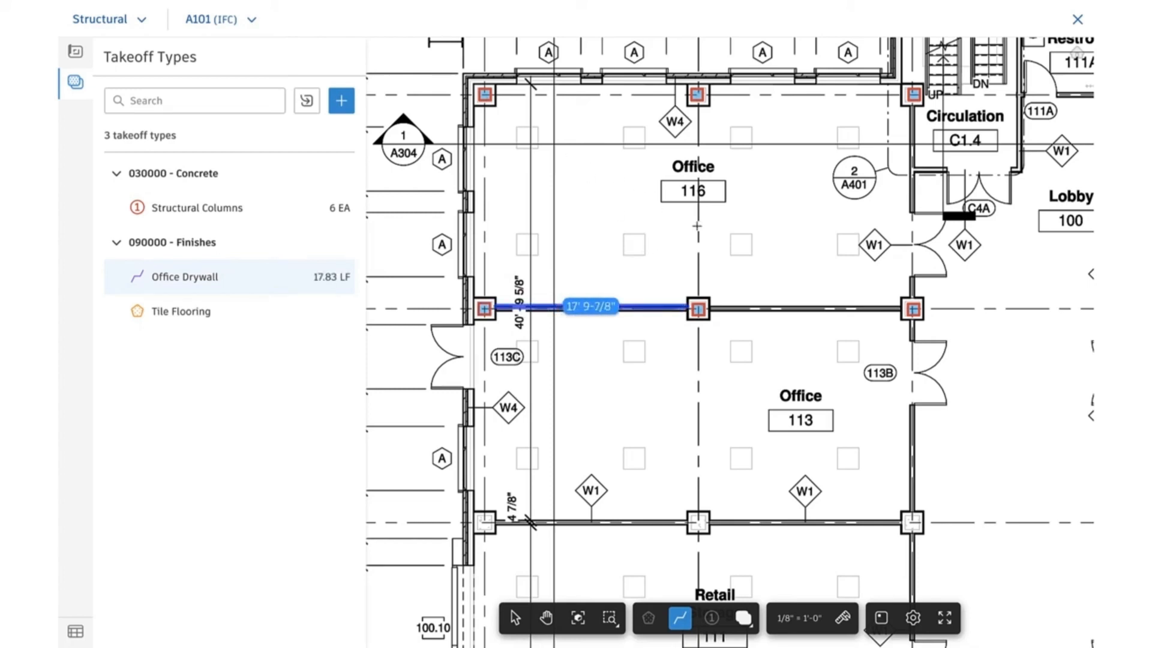
left_click(702, 308)
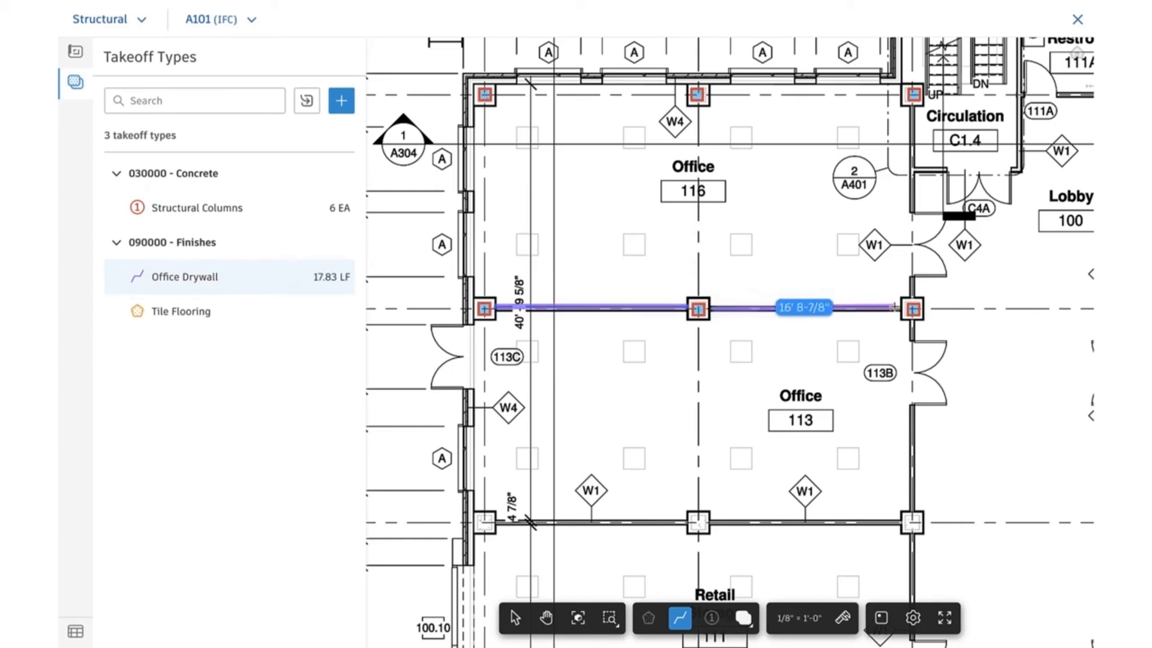
double_click(898, 308)
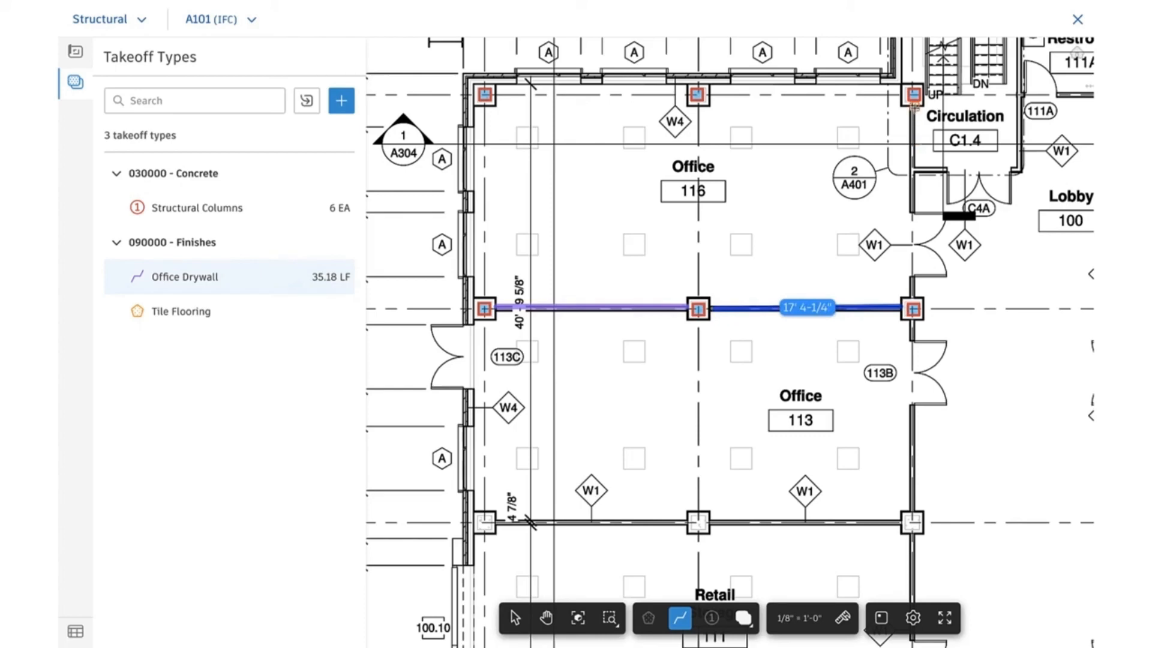
Trace Office Drywall on Office 116's Circulation side: about 9' 7" from the upper column around the corner, plus about 3' 10" down toward the door.
left_click(914, 107)
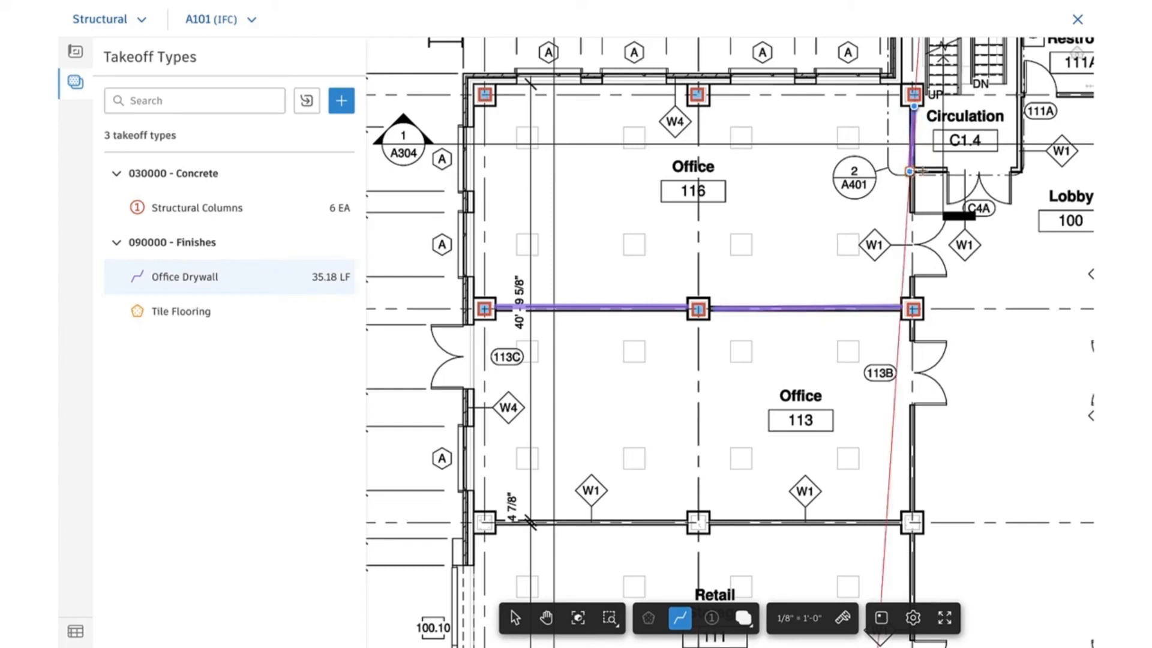
double_click(910, 172)
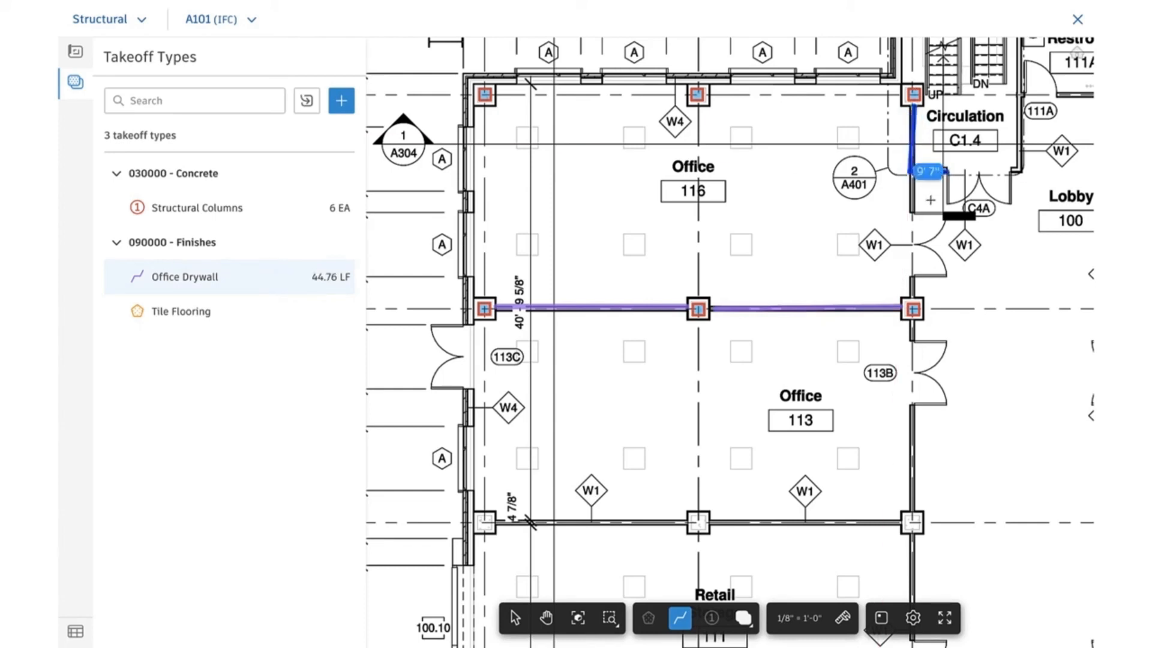
left_click(910, 212)
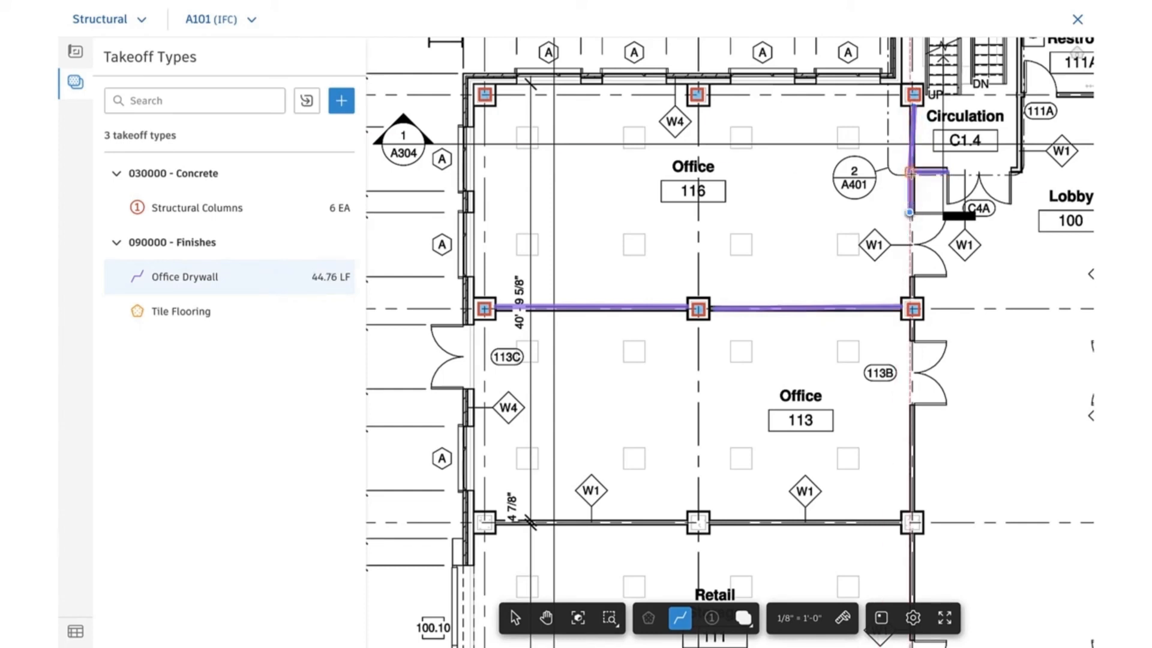
left_click(910, 172)
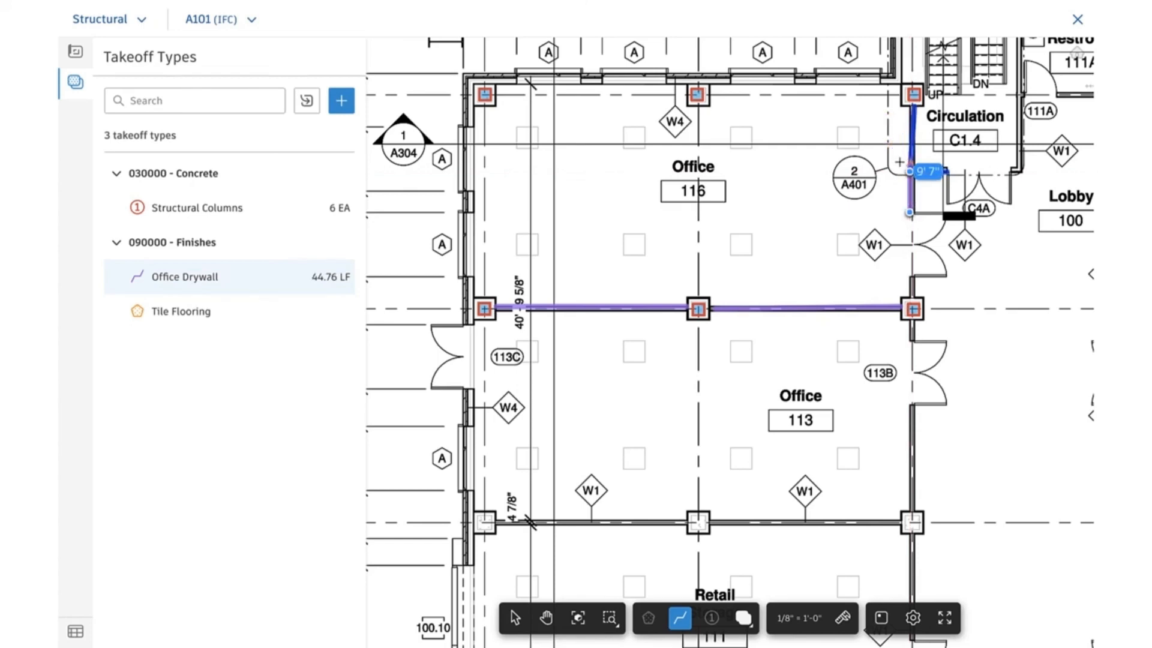
double_click(899, 162)
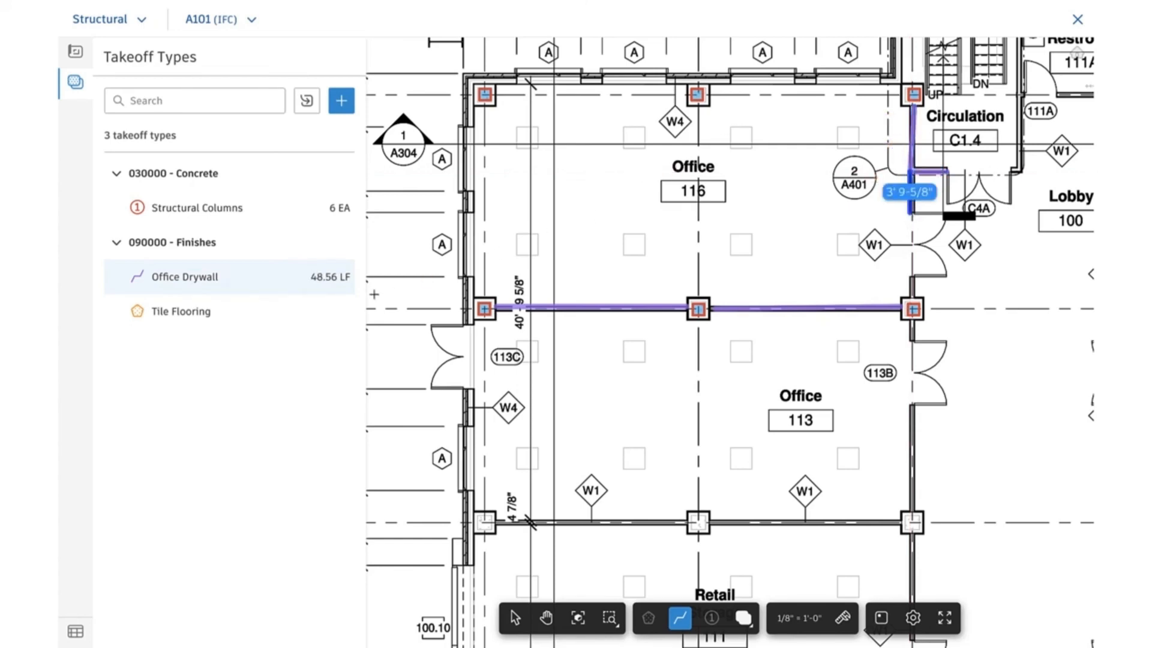
Outline a Tile Flooring area of about 392 square feet over the western half of Office 113, notching around the corner columns.
left_click(198, 317)
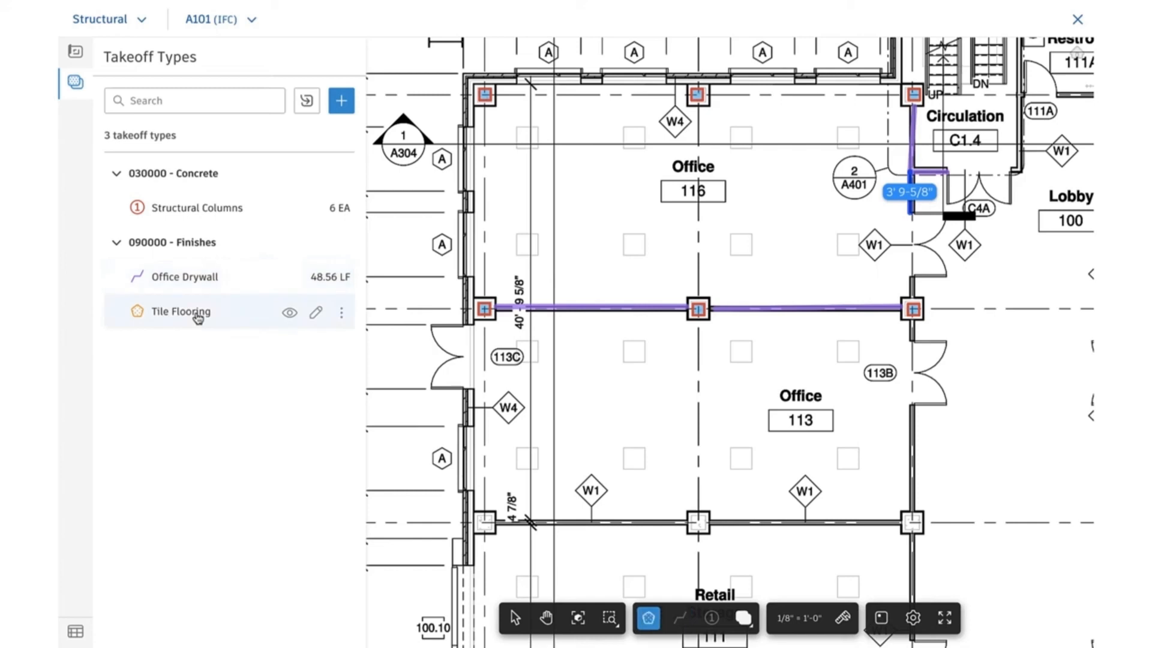
left_click(495, 320)
left_click(495, 306)
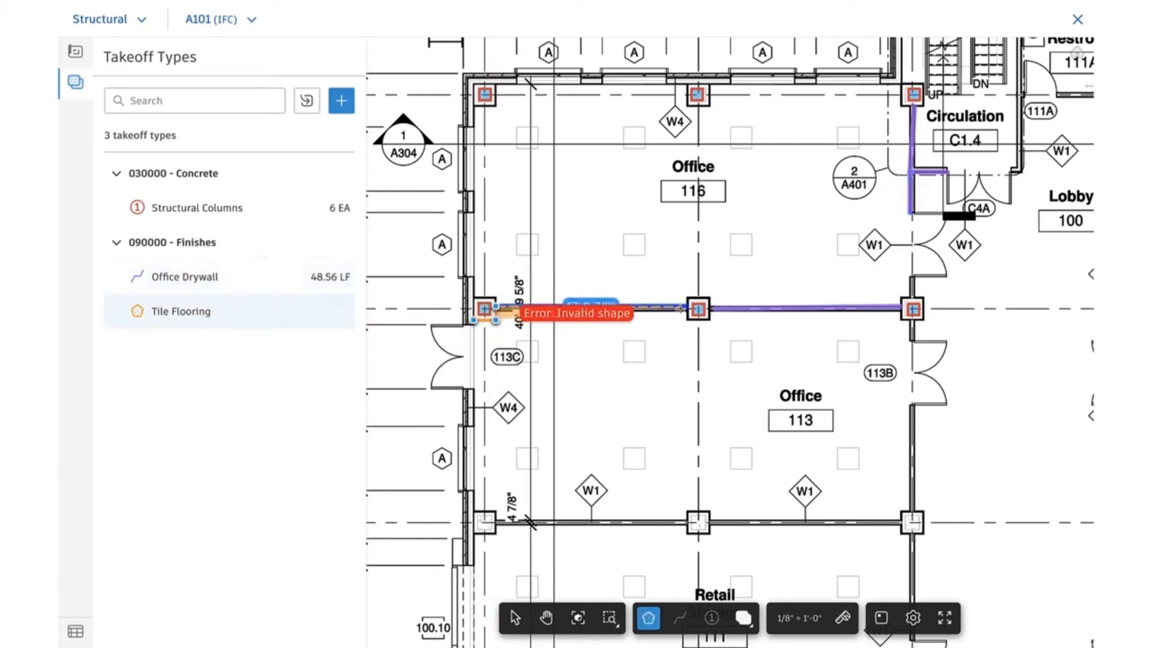
left_click(686, 308)
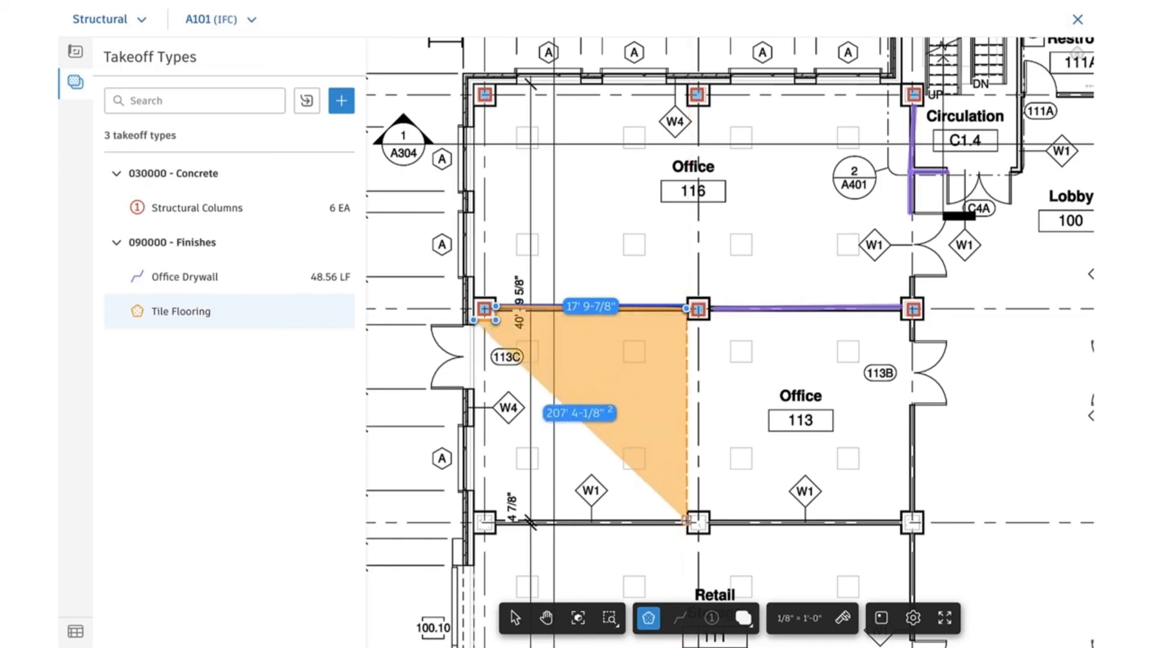
left_click(686, 520)
left_click(496, 520)
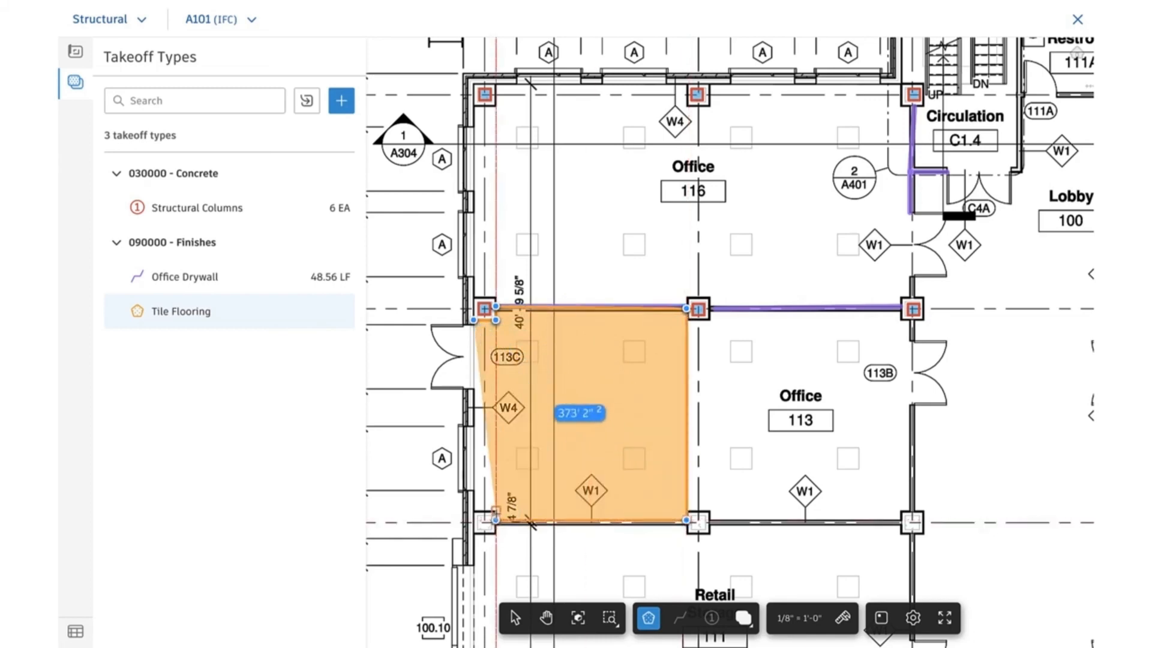
left_click(496, 510)
double_click(474, 511)
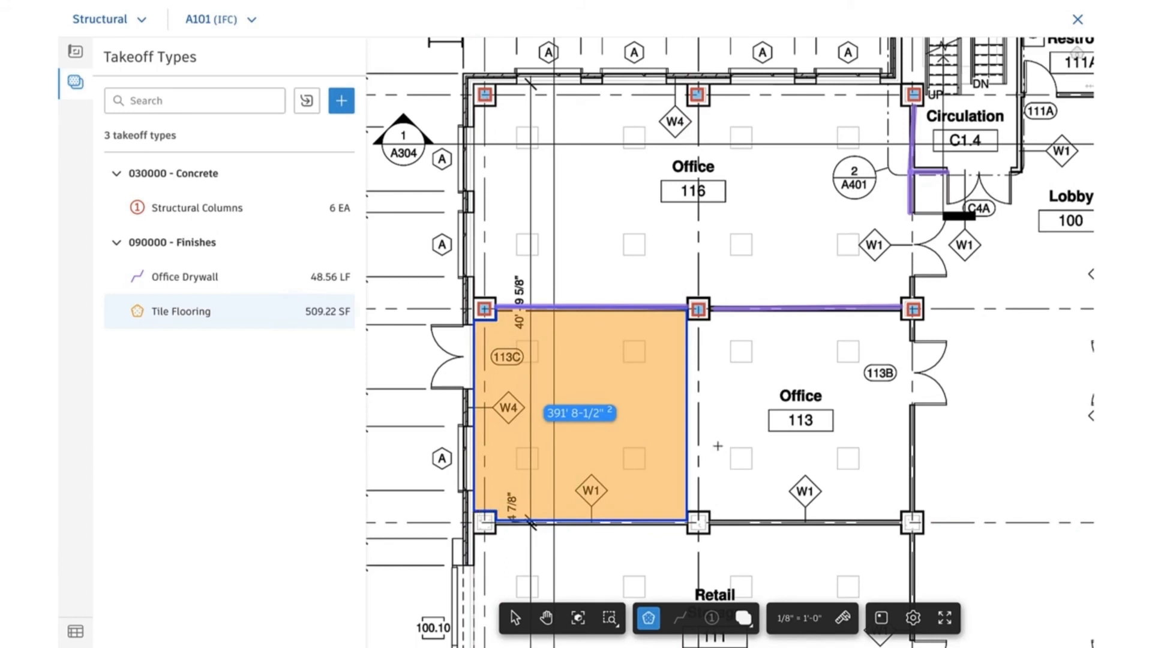
Add a Tile Flooring rectangle of about 163 square feet in Office 116 and a strip of about 38 square feet between Office 113's middle columns.
left_click(484, 144)
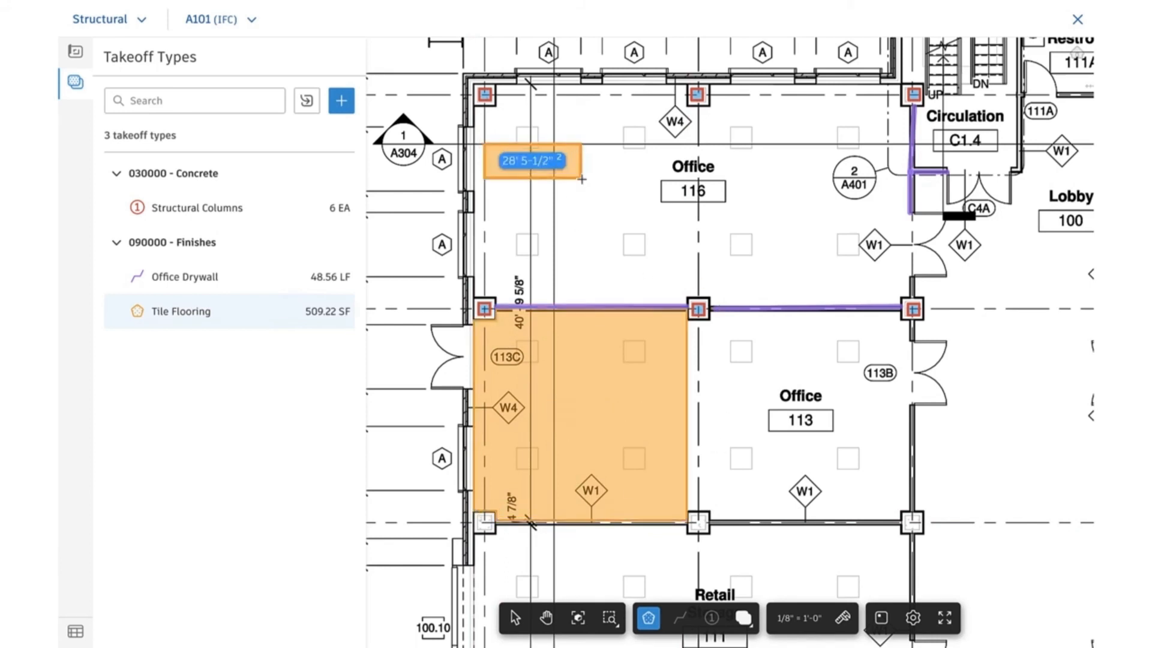
left_click(698, 229)
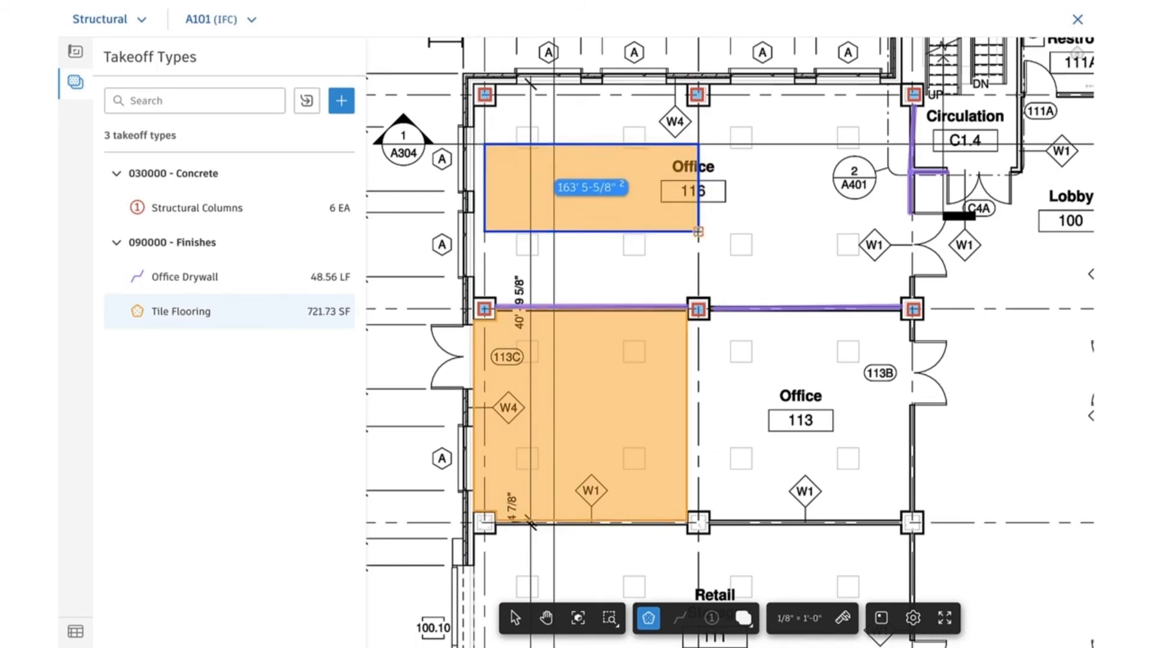
left_click(710, 320)
left_click(686, 320)
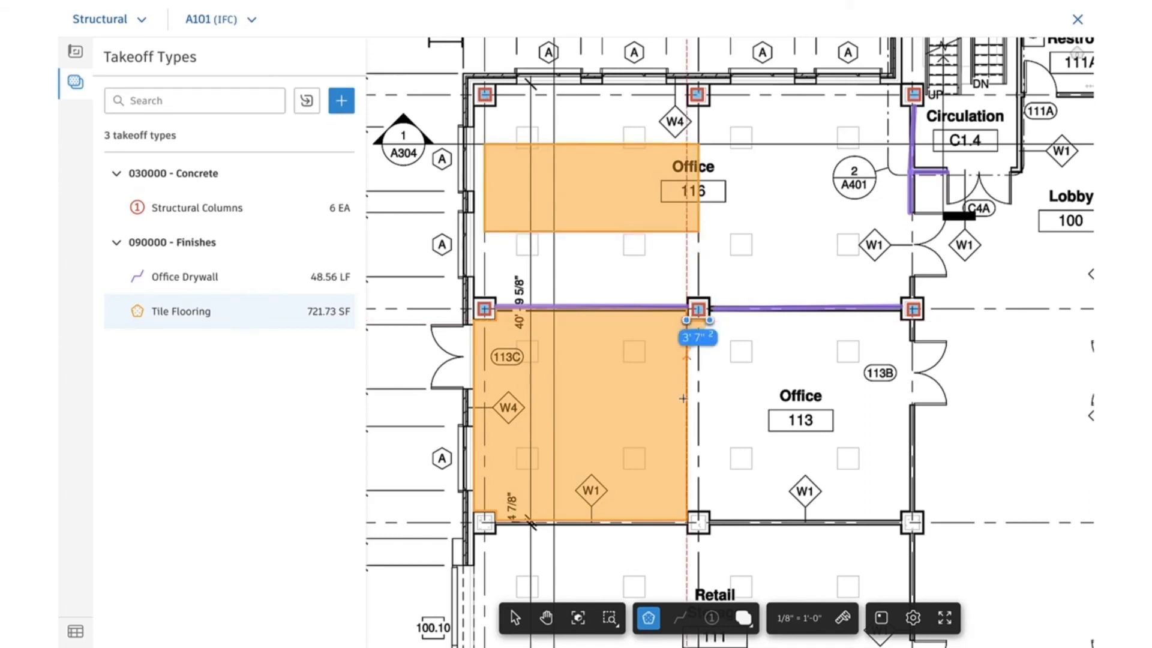
left_click(687, 511)
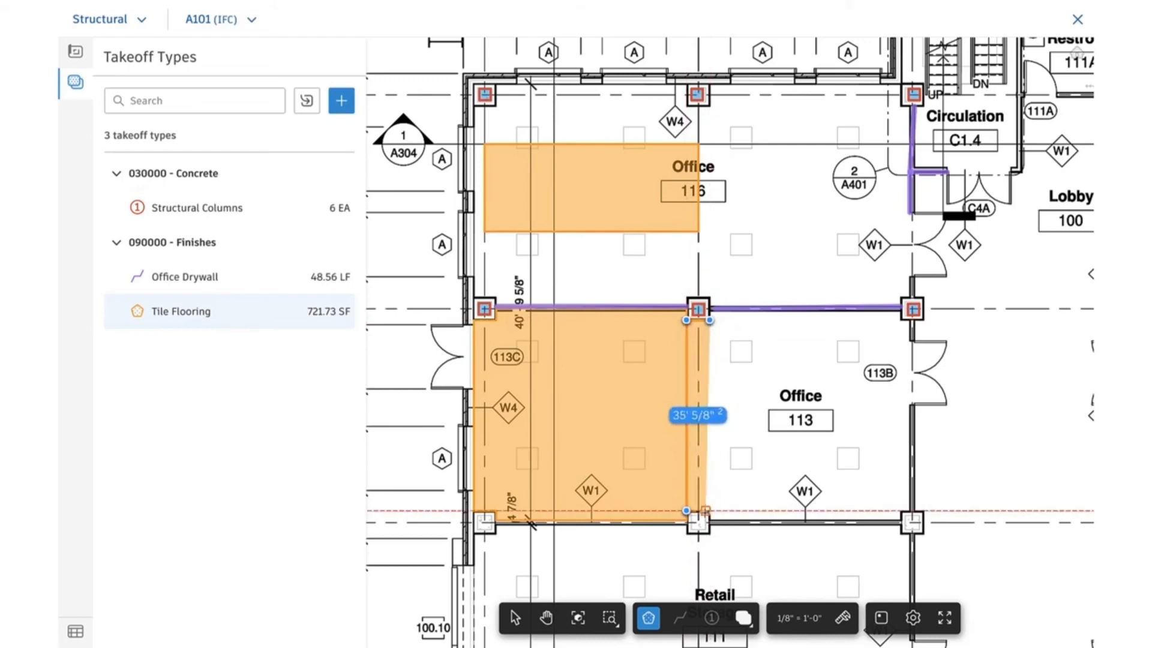
double_click(708, 512)
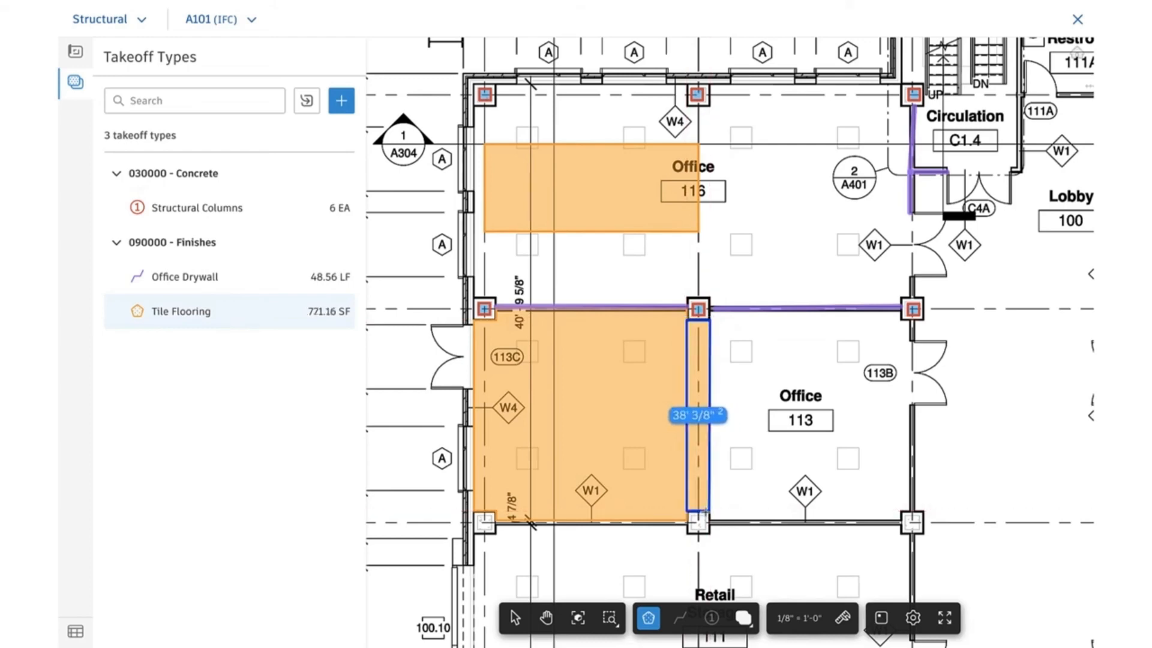
Select the large Tile Flooring area in Office 113 together with the adjoining narrow strip and combine them.
left_click(514, 617)
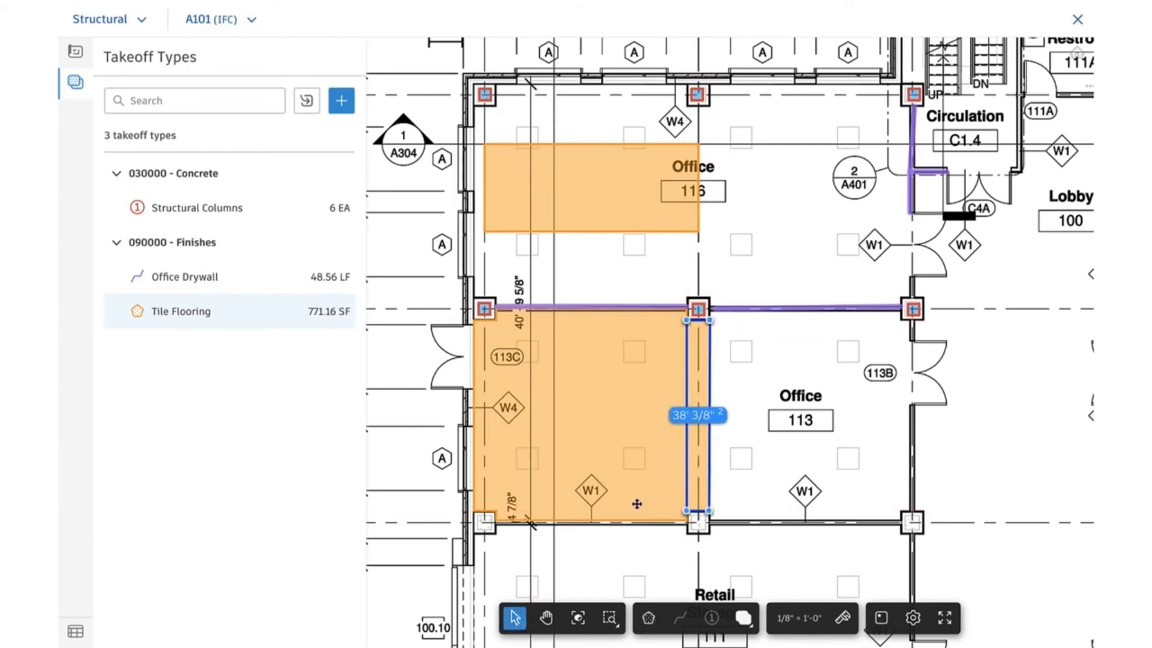
left_click(764, 443)
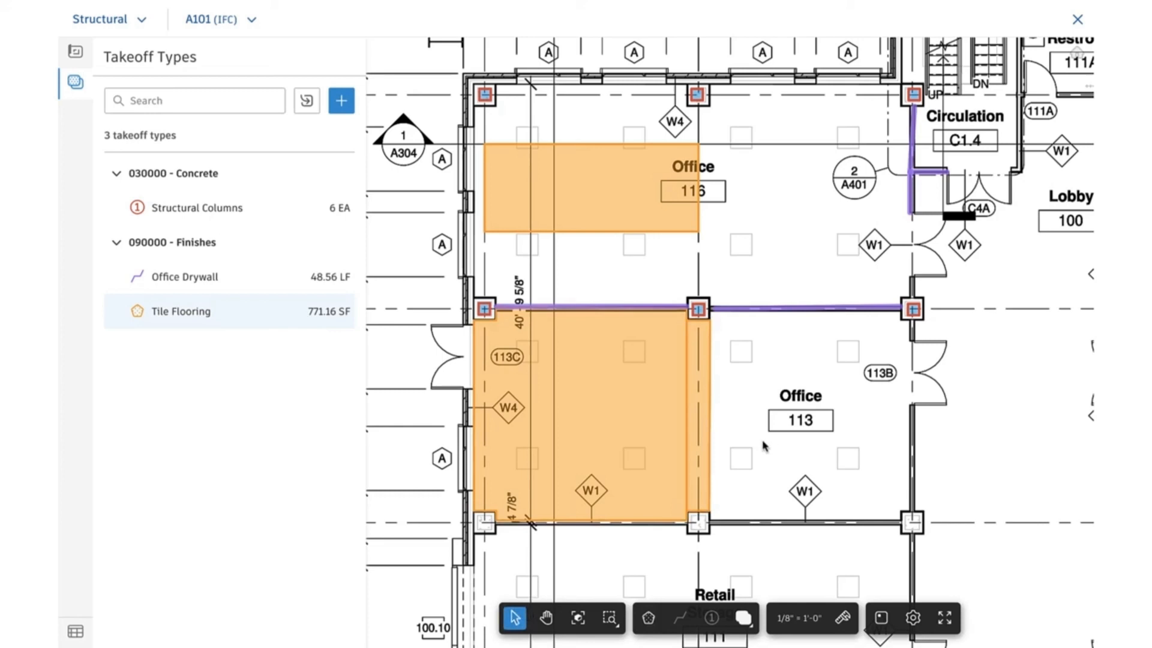
left_click(668, 412)
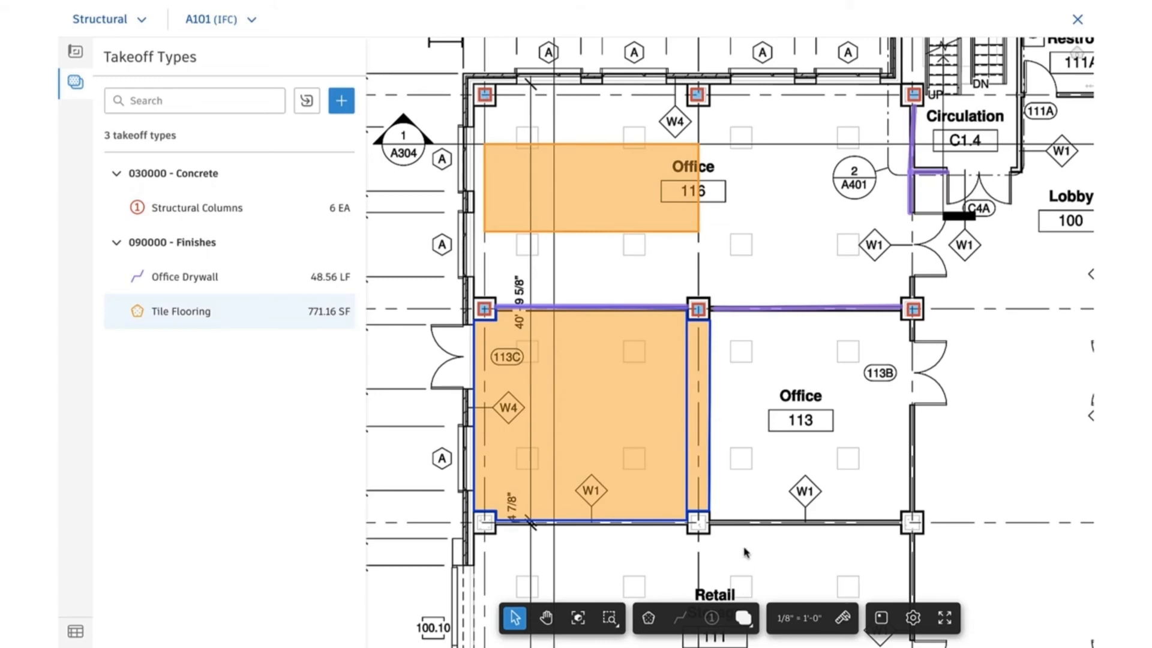
left_click(744, 618)
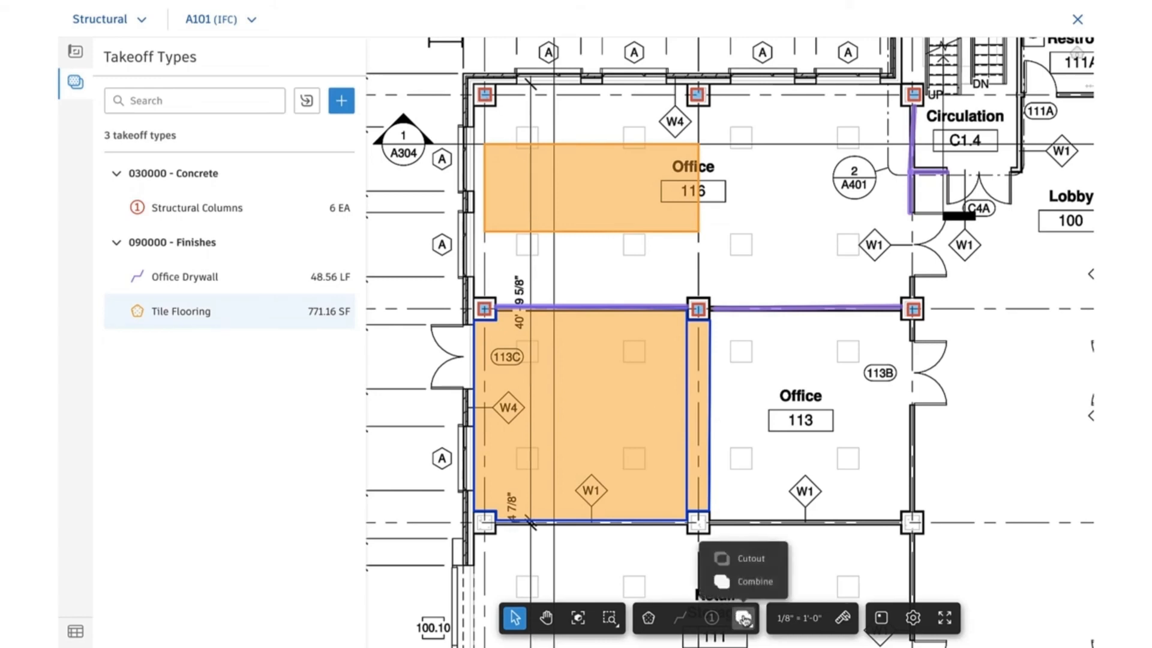
left_click(748, 582)
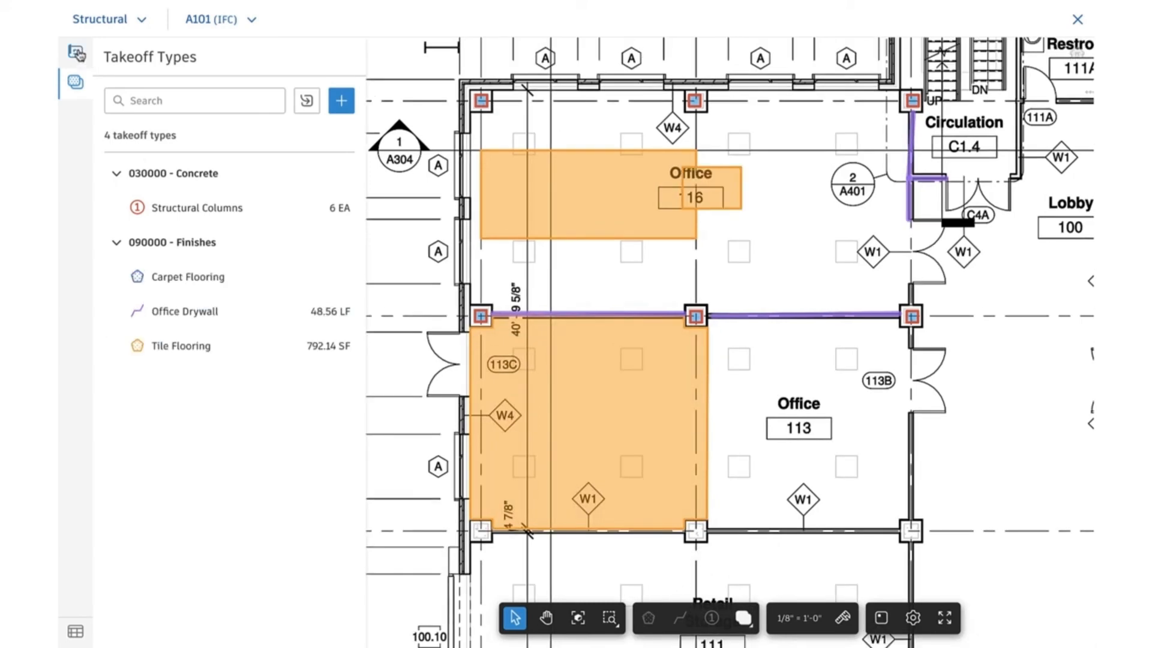
Open sheet A100, the office basement floor plan, from the sheets and models list.
left_click(75, 51)
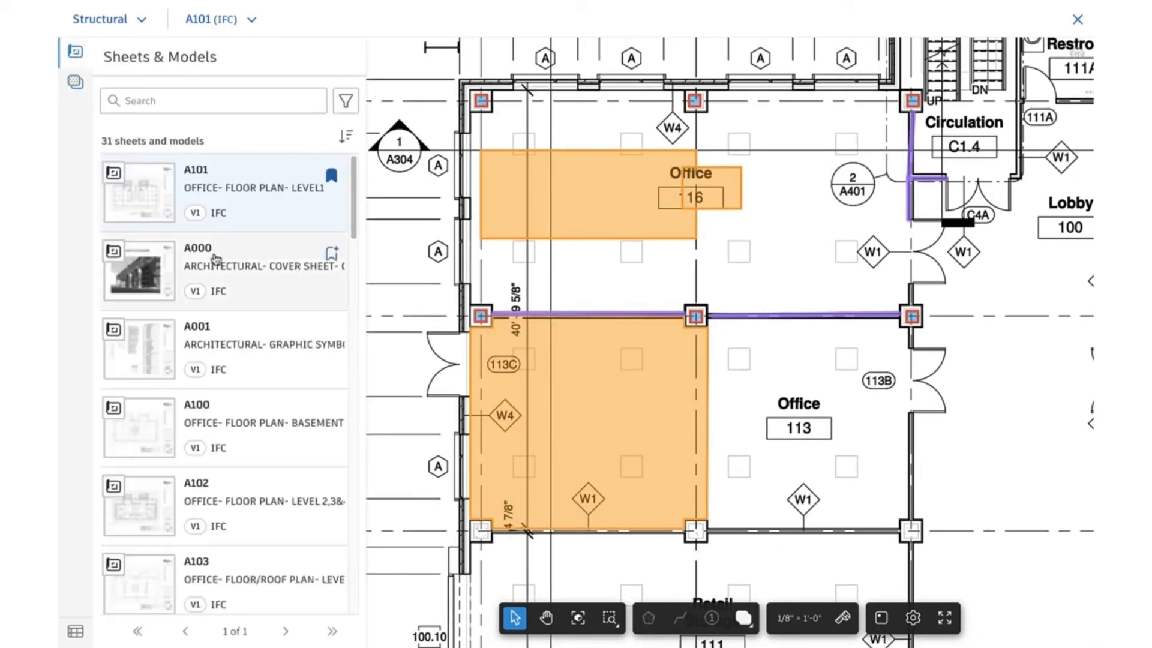
left_click(267, 438)
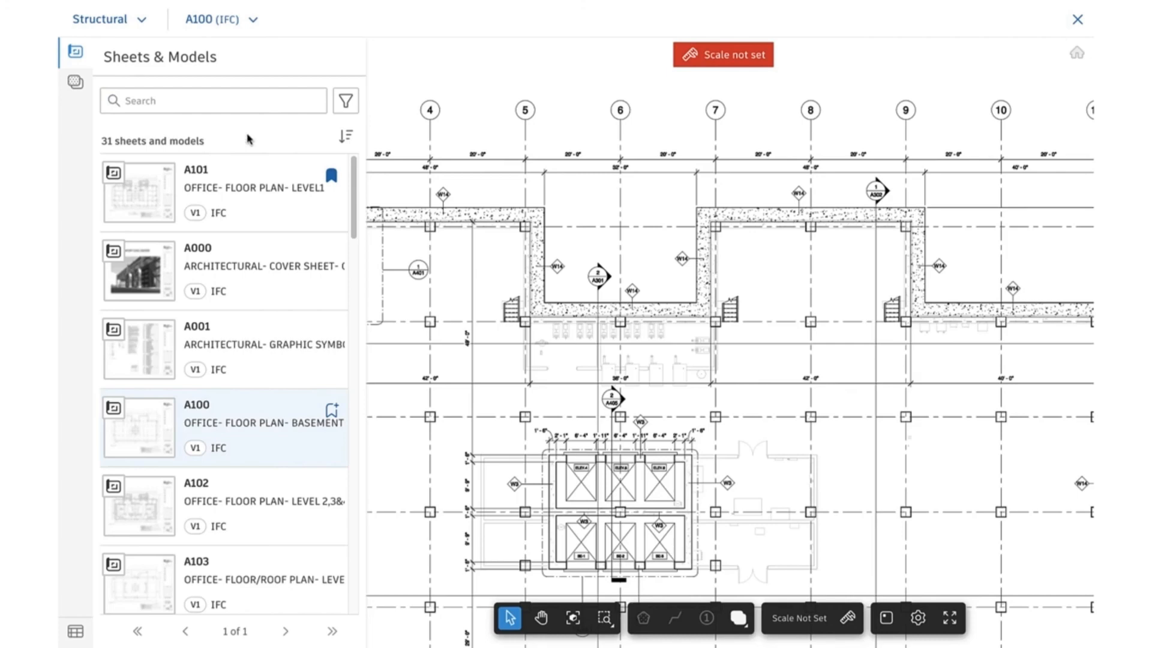
Filter the sheets and models to 3D models only and open PacificCenter_AY_Arch.rvt.
left_click(344, 102)
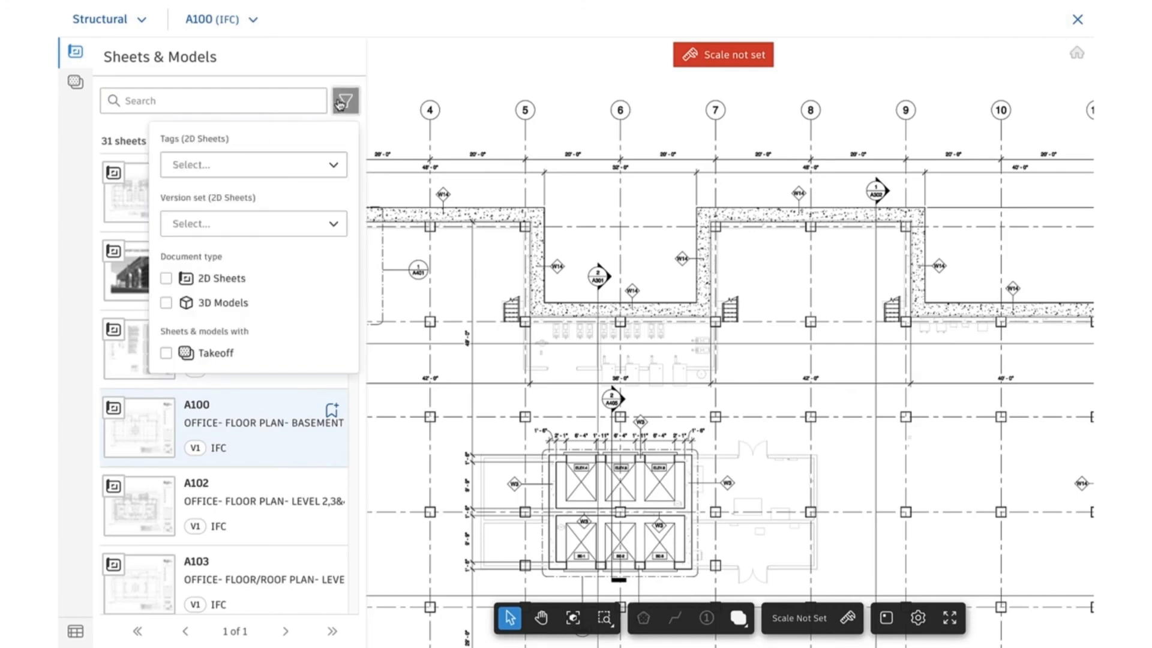
left_click(166, 303)
left_click(339, 111)
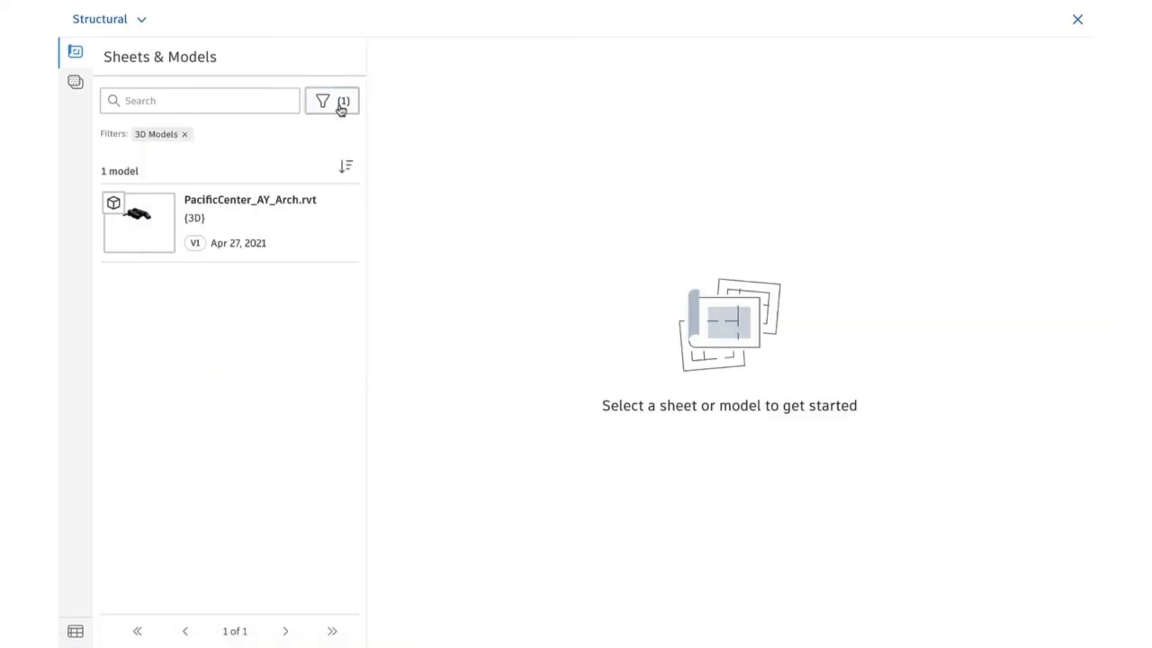
left_click(232, 226)
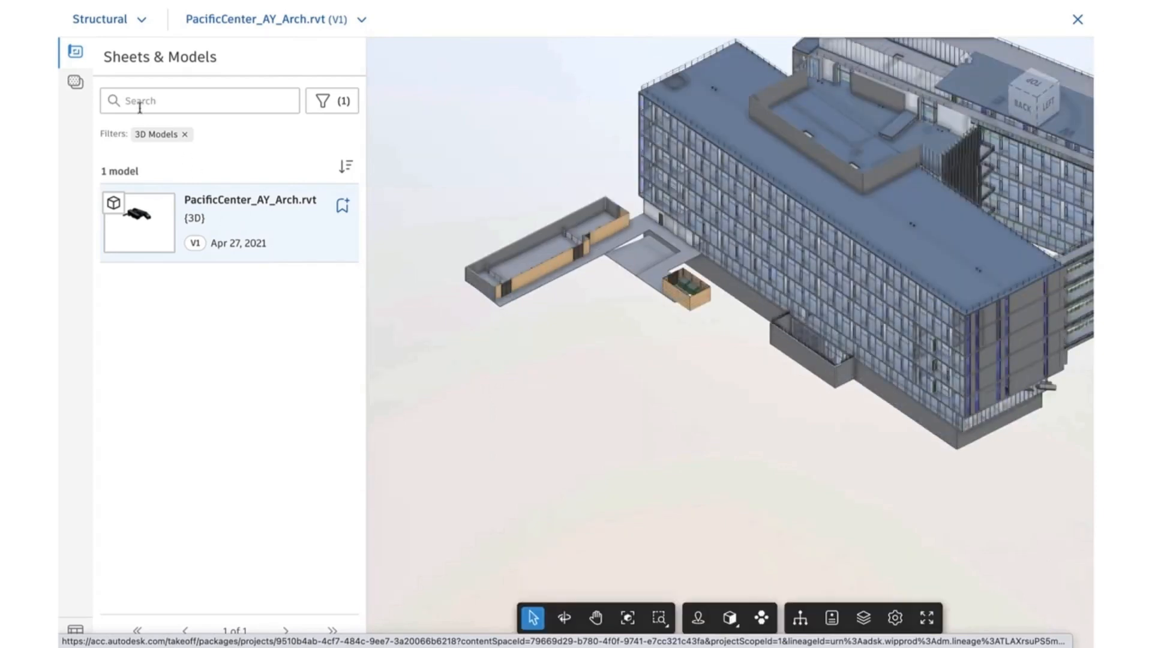
Start a new 3D takeoff type named Flat Slab - 5" from the small terrace slab outside the building.
left_click(75, 82)
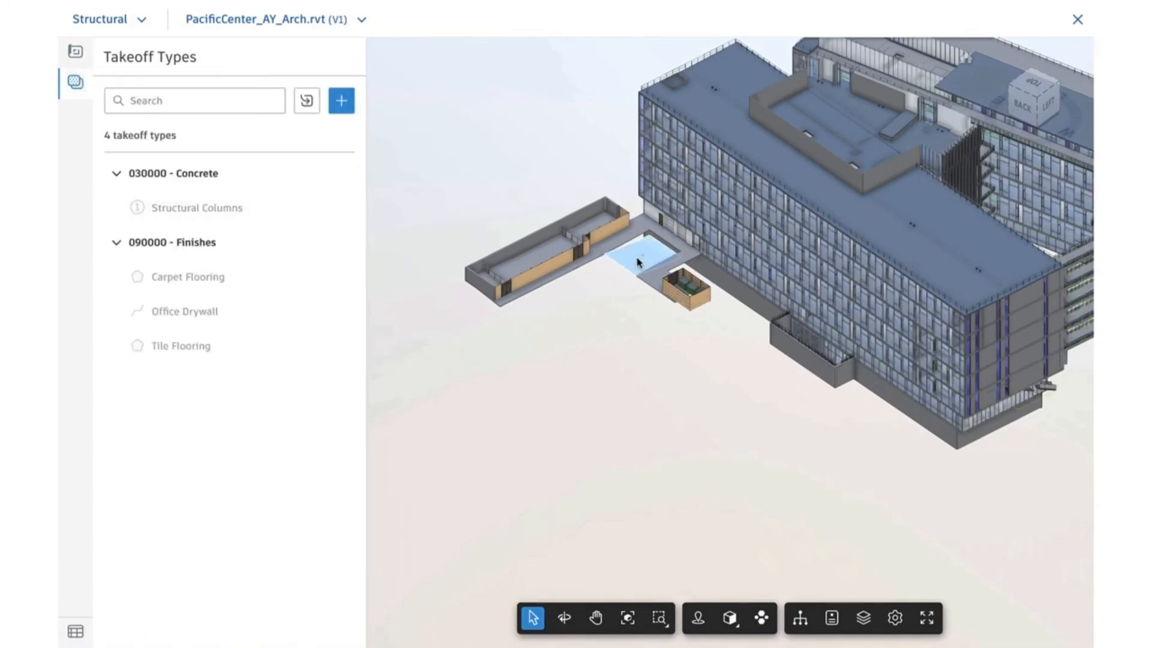
left_click(342, 100)
type("Flat Slab - 5\"")
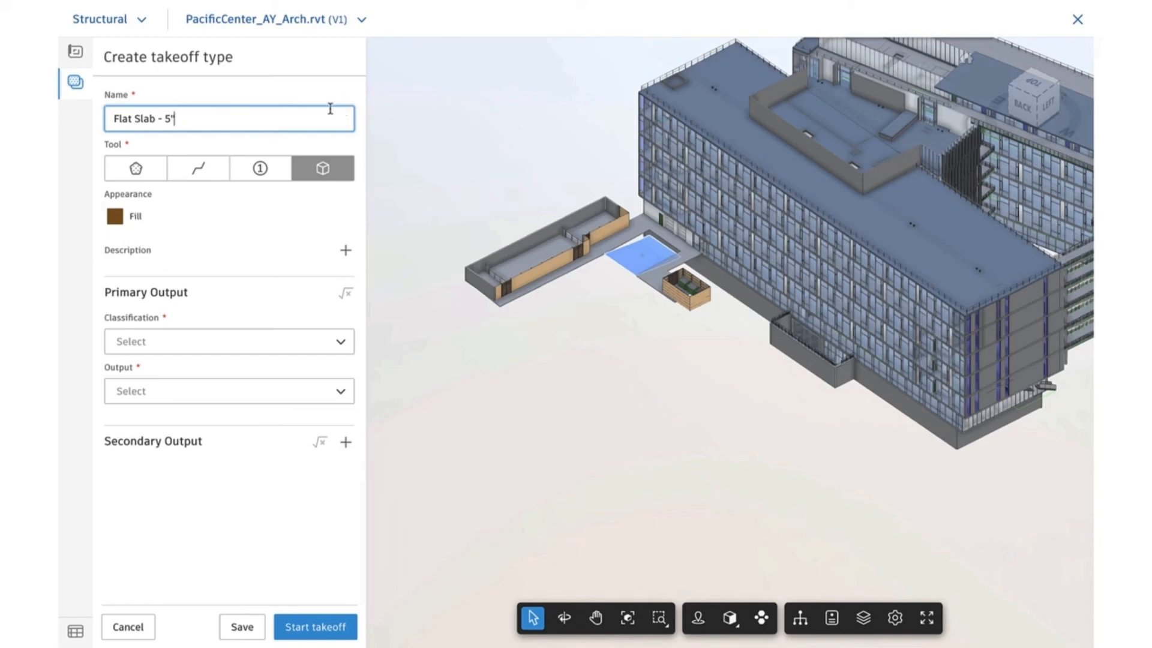
left_click_drag(196, 120, 112, 121)
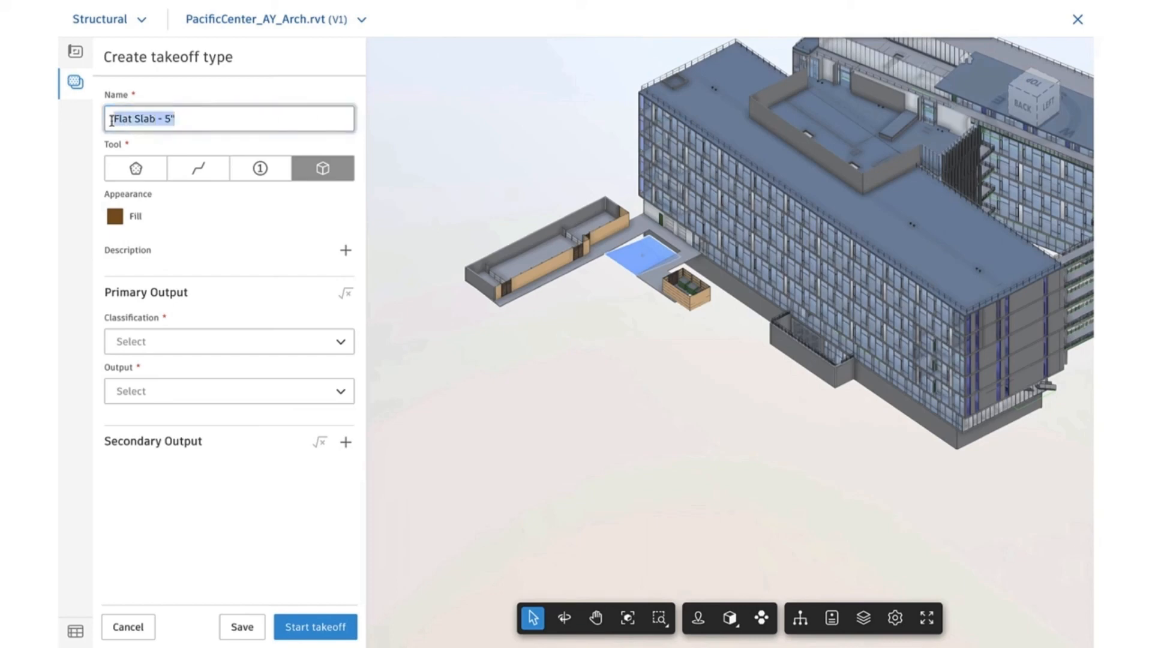
left_click(195, 118)
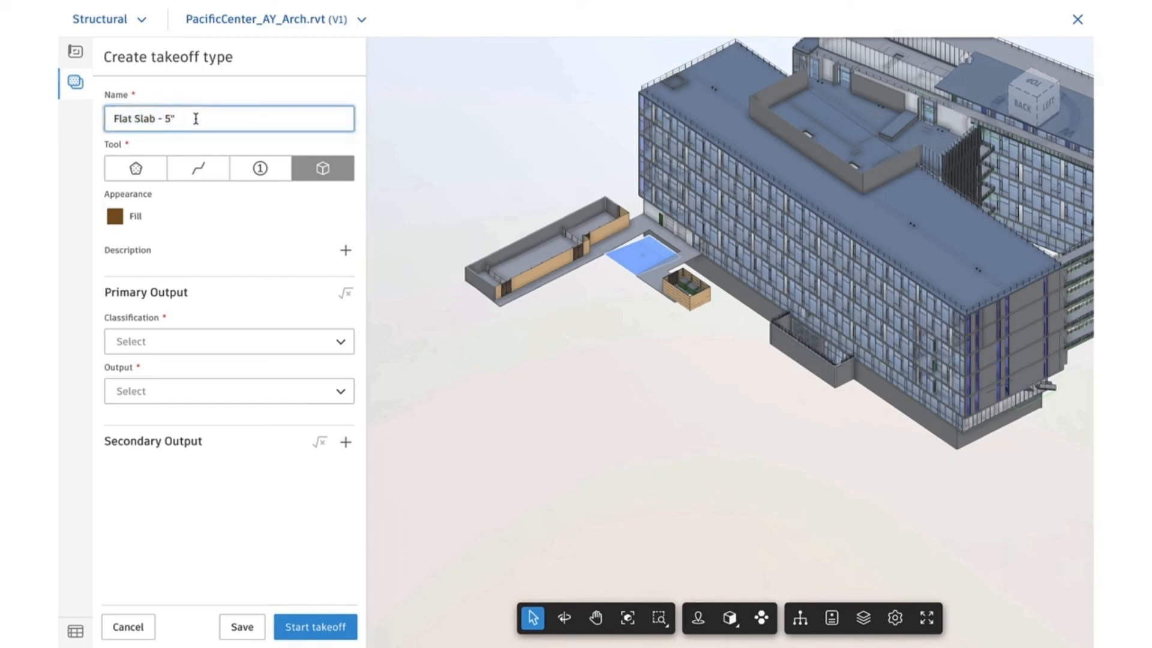
Classify the takeoff type under 030000 - Concrete with Cubic Yards (CY) output mapped to Volume, and start the takeoff.
left_click(340, 345)
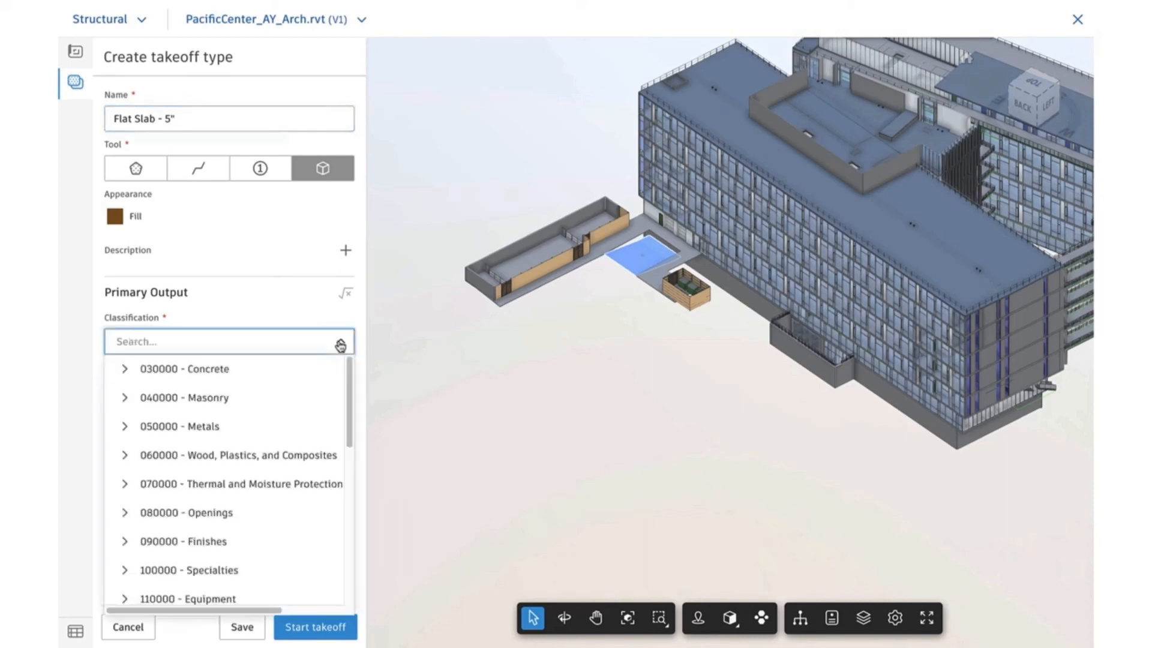
left_click(231, 368)
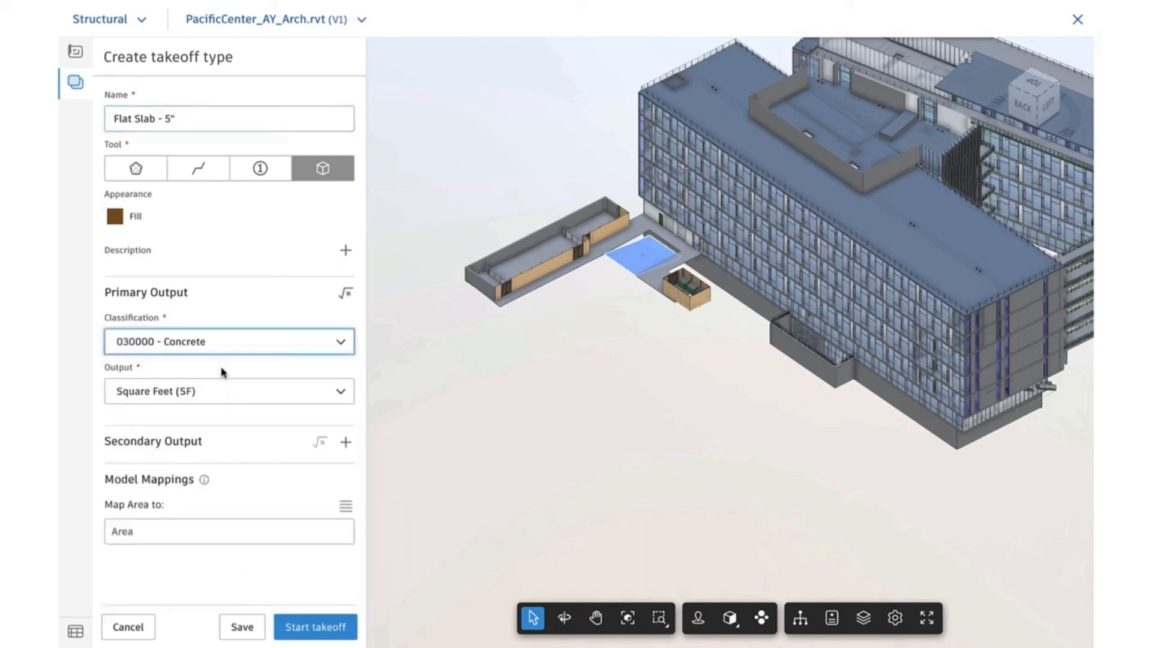
left_click(252, 393)
left_click(163, 498)
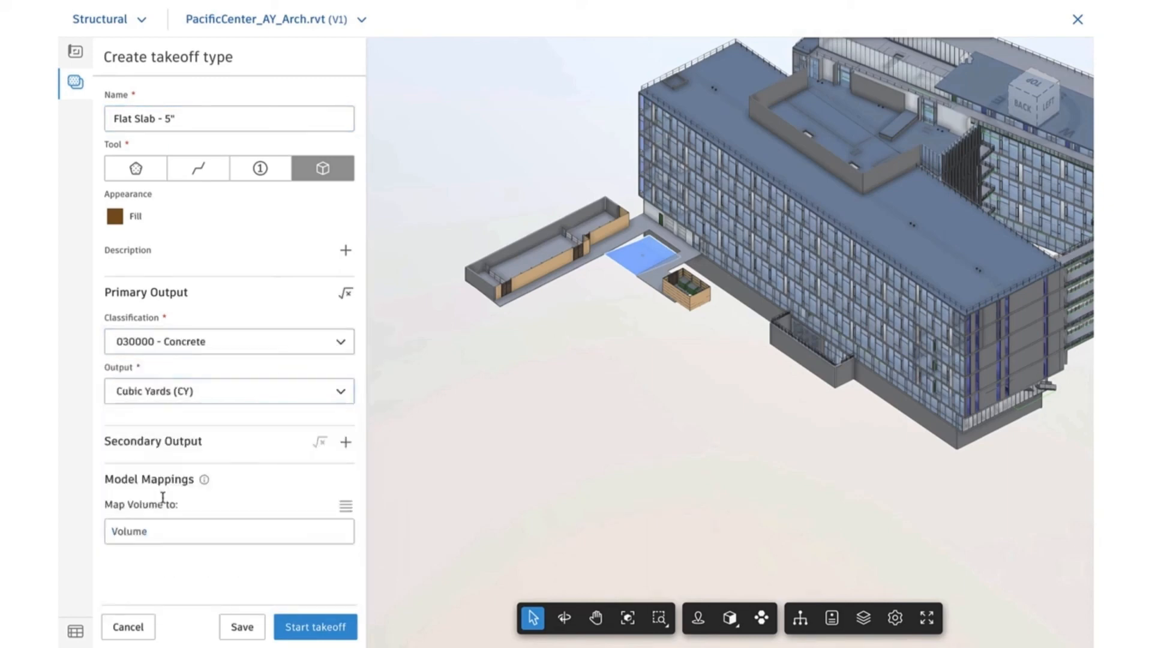
mouse_move(206, 481)
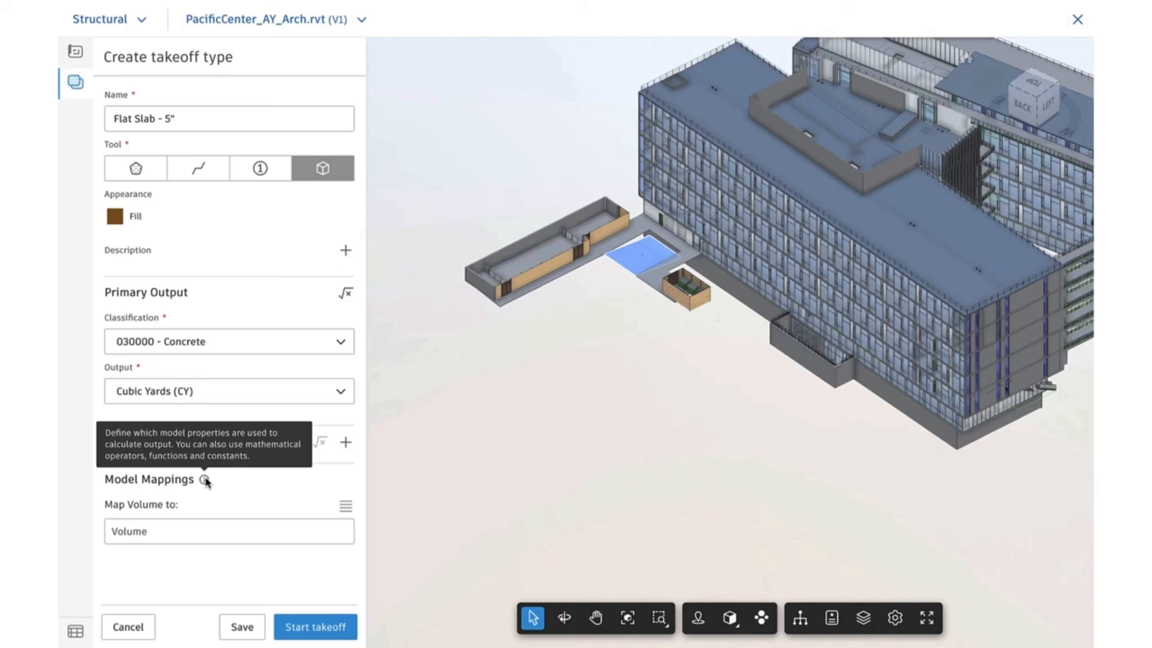
left_click(310, 627)
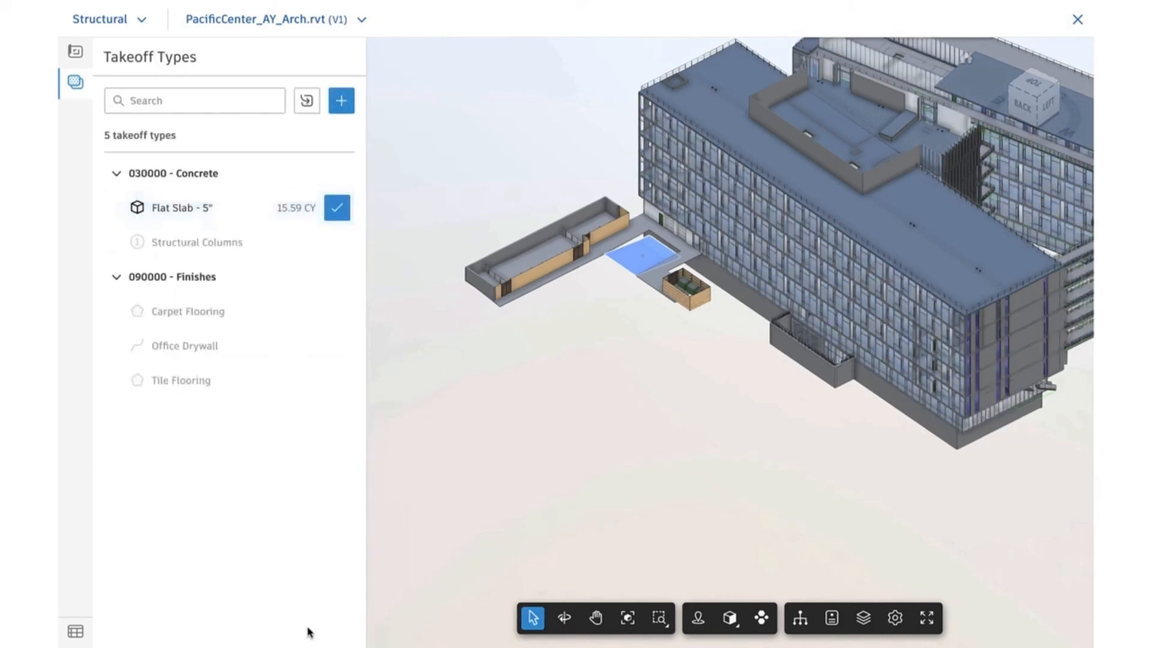
Select all Flat Slab - 5" objects in the model and take them off under the Flat Slab - 5" type.
right_click(630, 261)
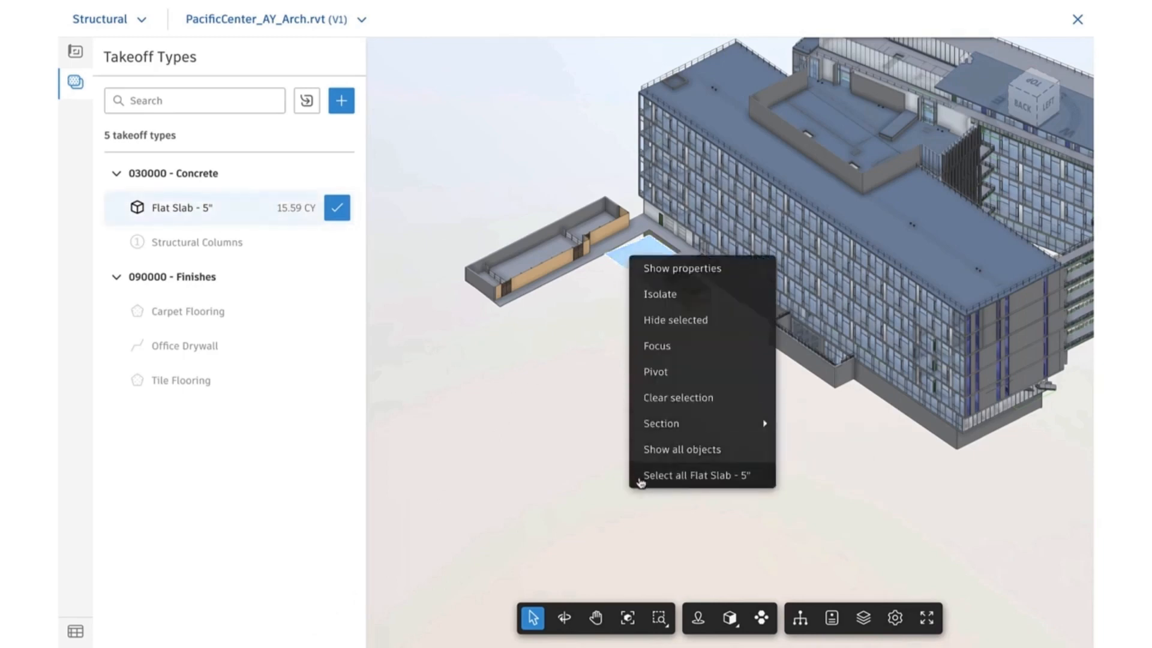
left_click(641, 477)
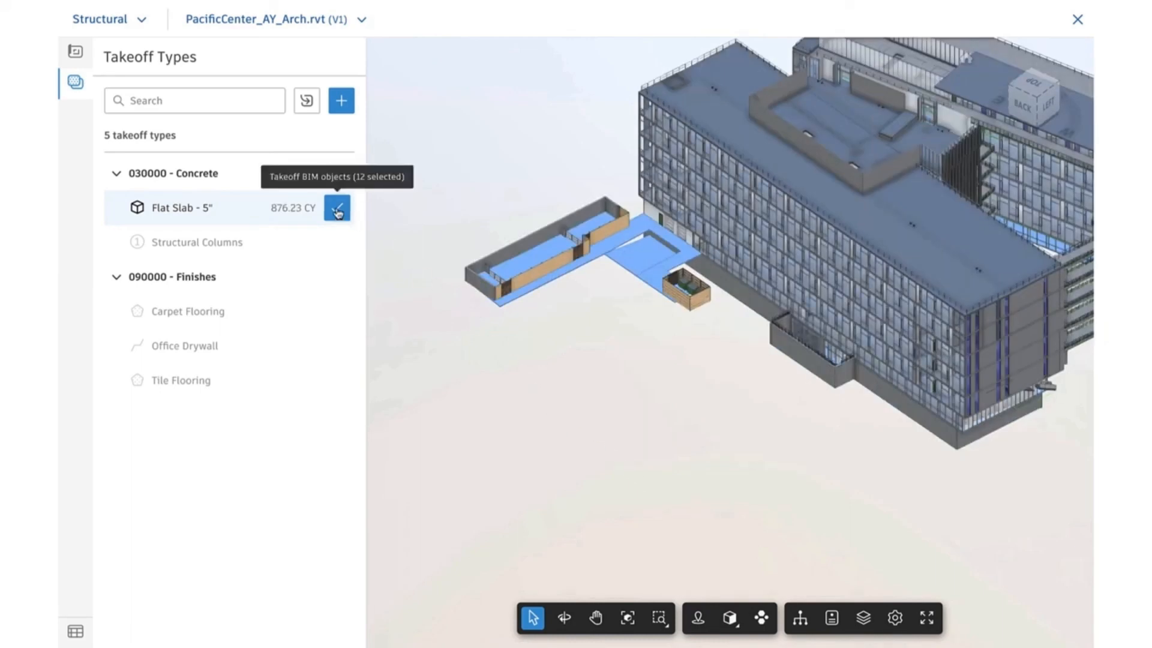
left_click(338, 209)
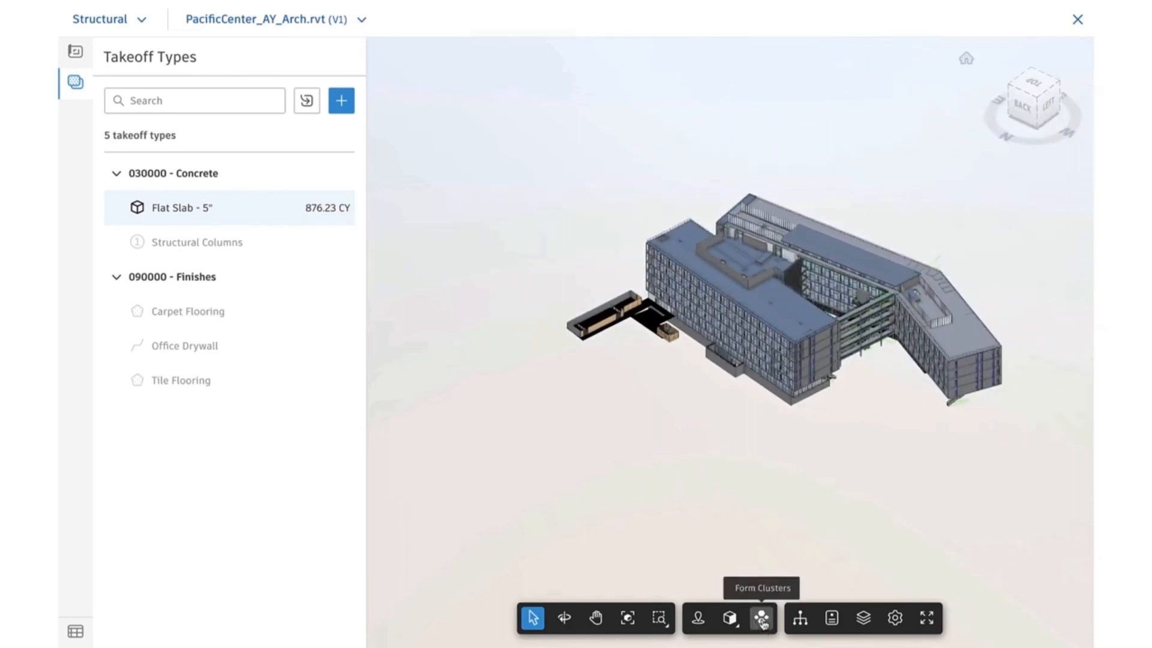
Form clusters of the model's objects and try a new takeoff type from the large slab in the Floors cluster.
left_click(762, 620)
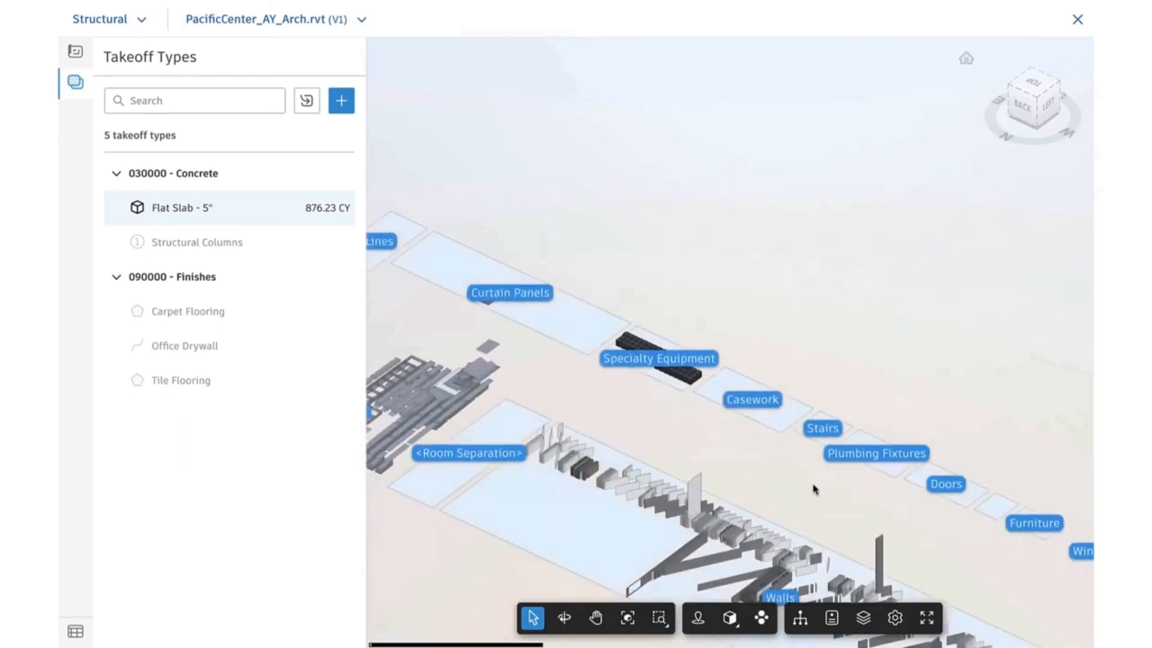
middle_click_drag(801, 464, 839, 281)
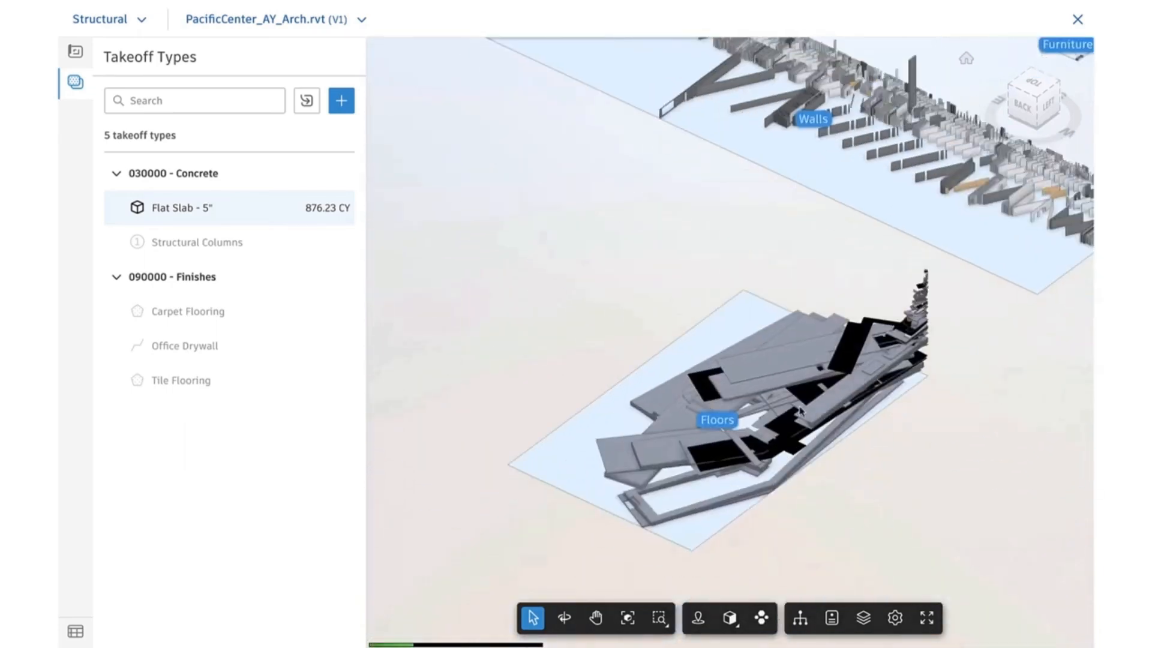
scroll(754, 403, "up", 2)
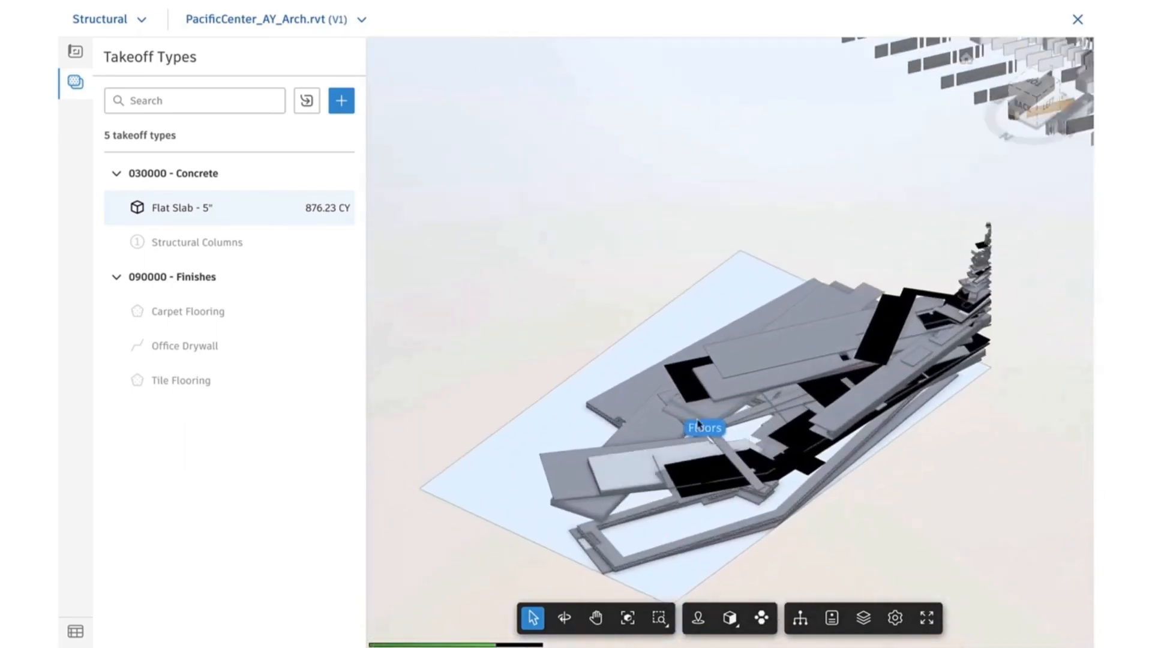
left_click(761, 354)
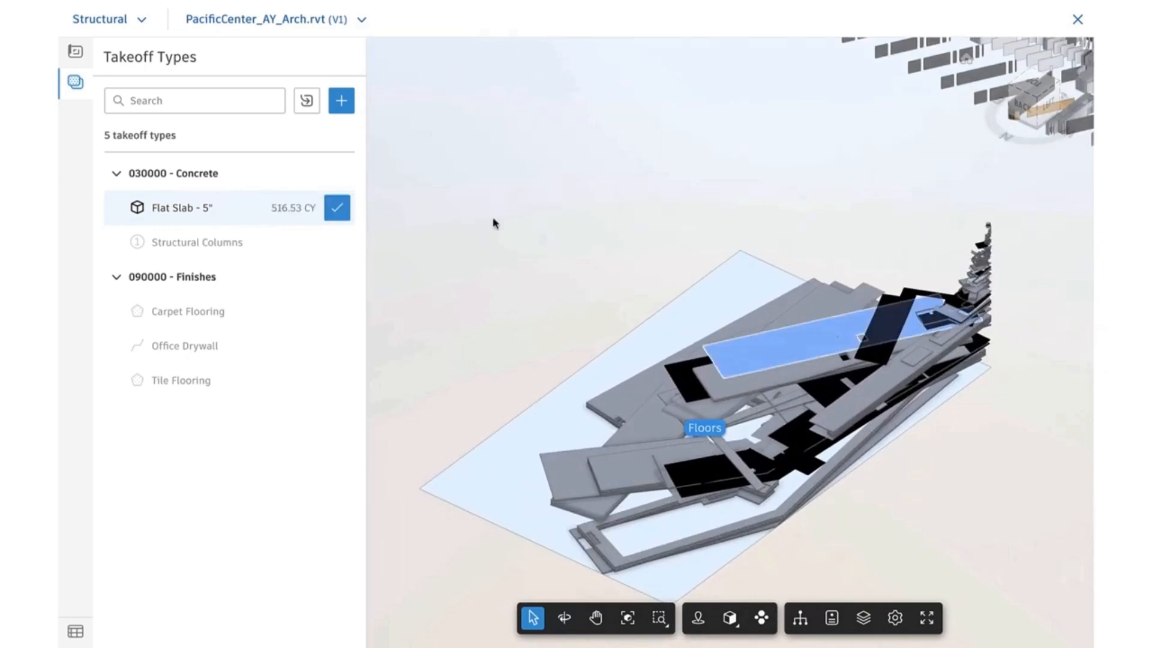
left_click(341, 101)
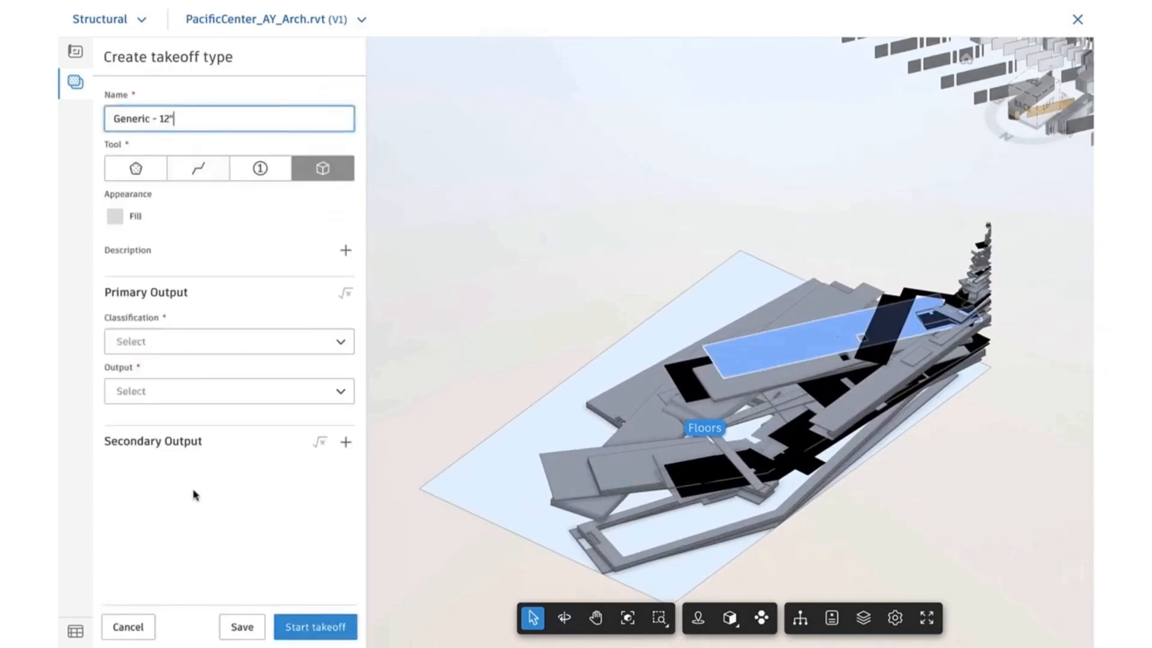
left_click(128, 627)
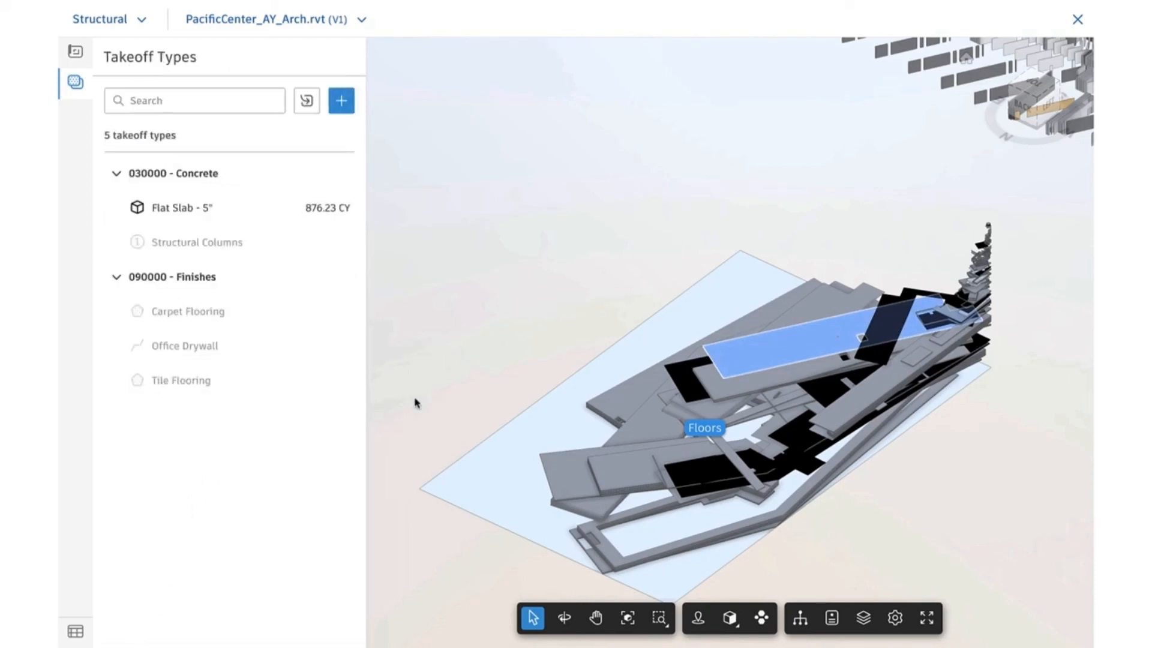
Turn off the clusters to return the model to its assembled building layout.
scroll(455, 396, "down", 5)
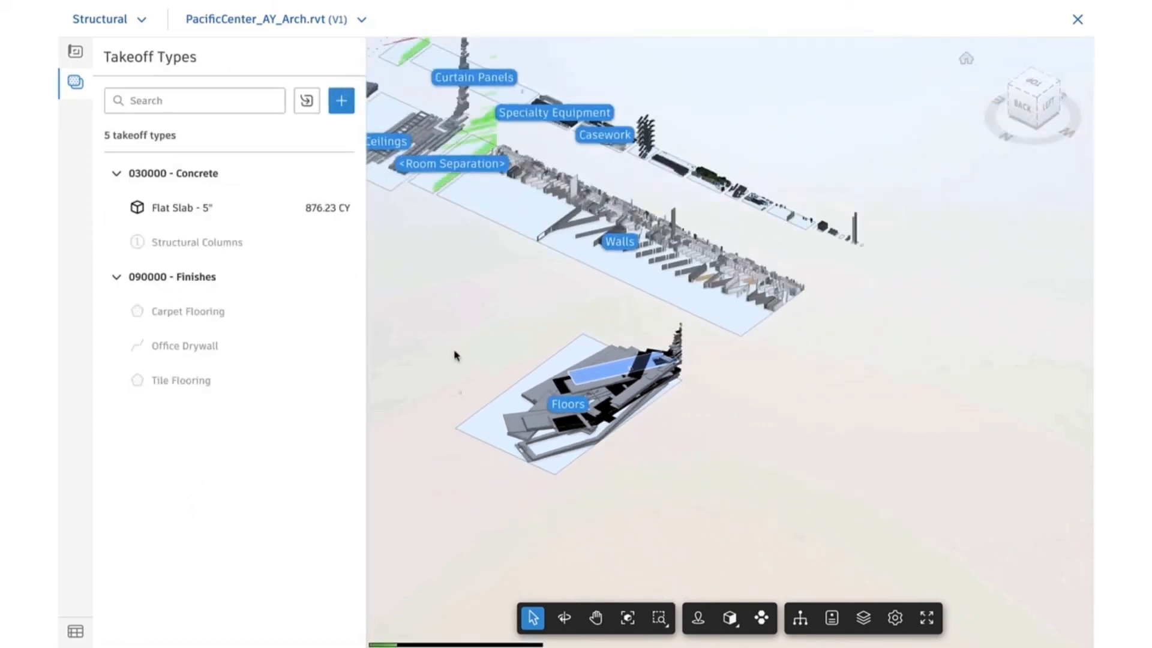
middle_click_drag(458, 355, 669, 405)
left_click(763, 621)
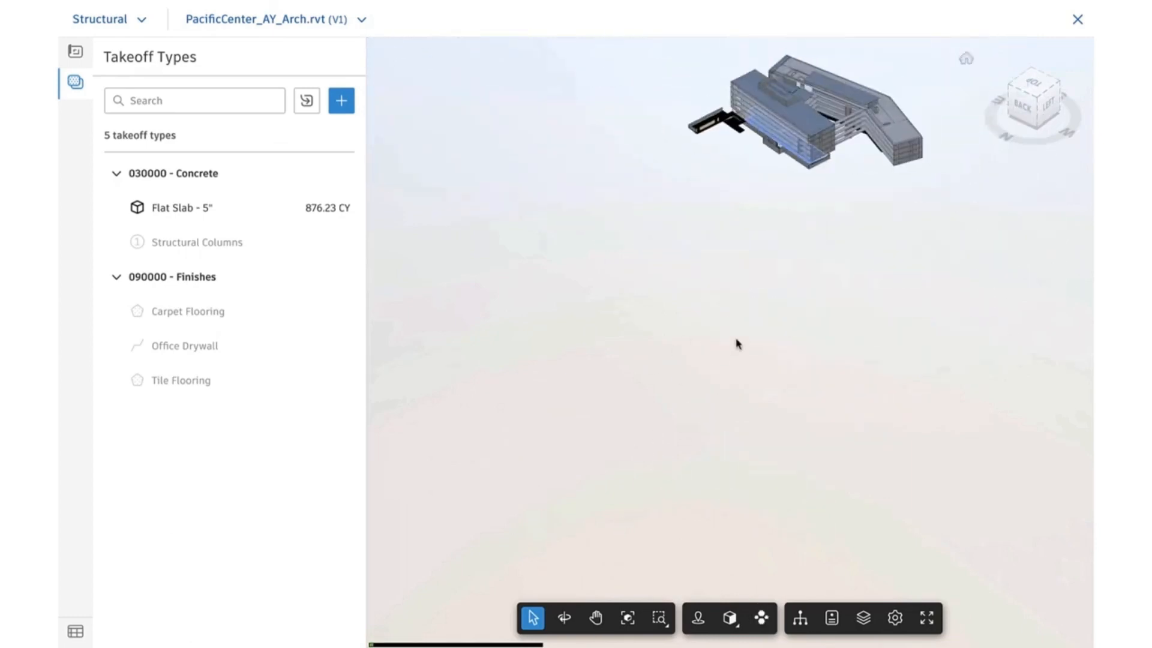
Open the Structural package's inventory grouped by primary classification and export it.
left_click(76, 633)
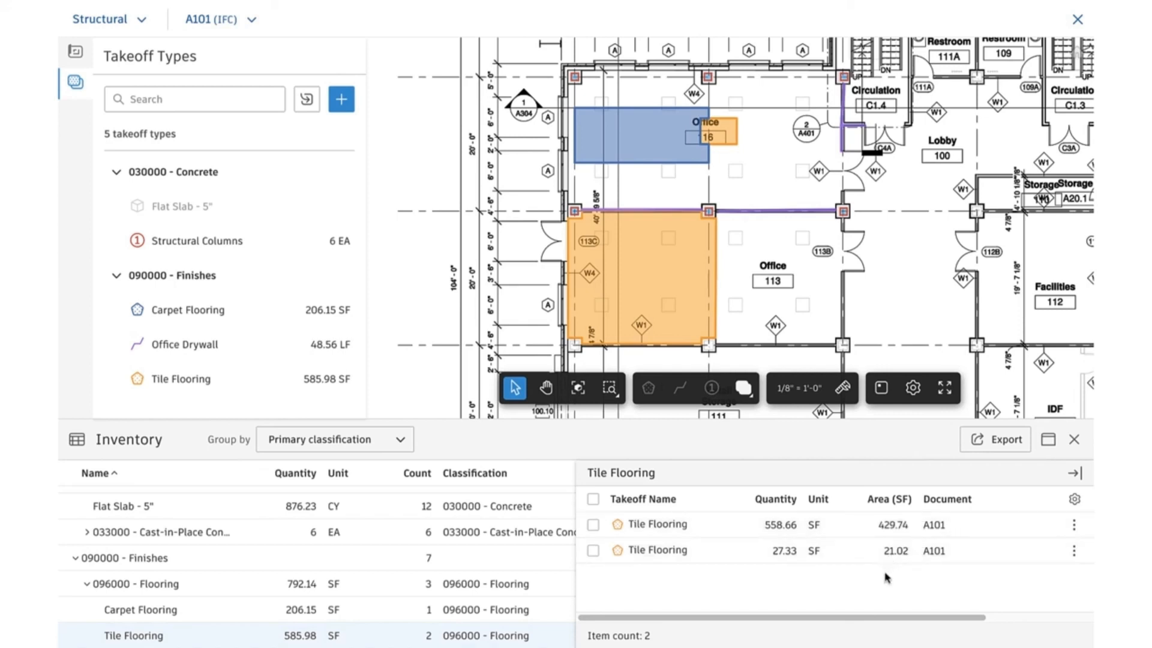
left_click(993, 445)
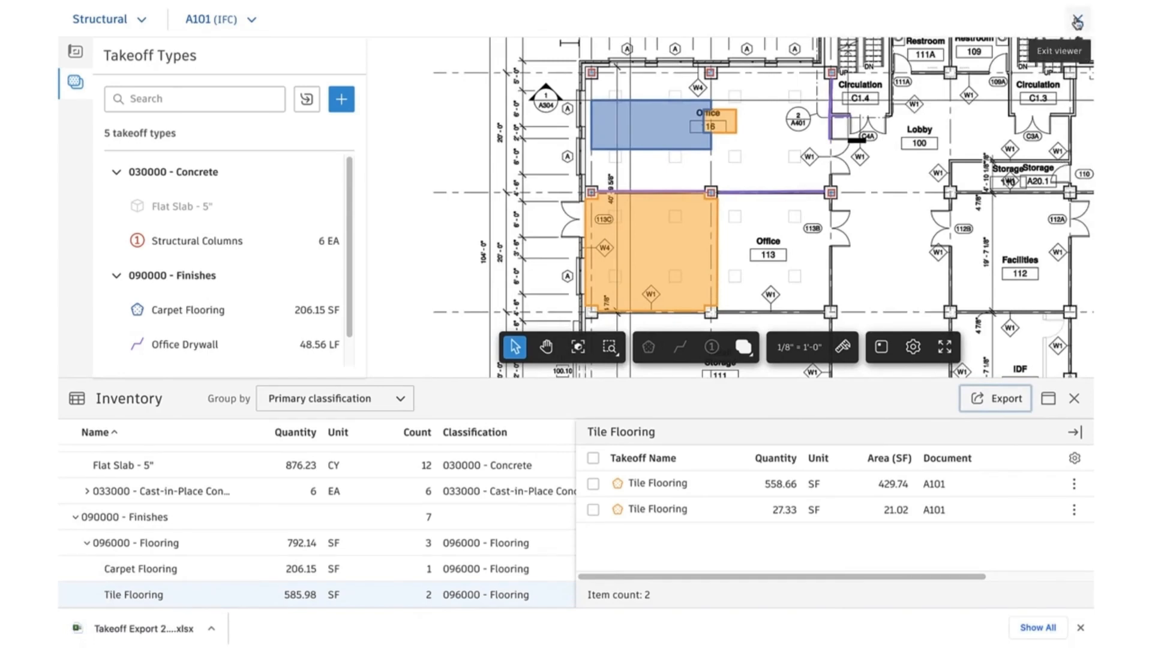
Exit the viewer and export all packages with the inventory data organized by primary classification.
left_click(1077, 23)
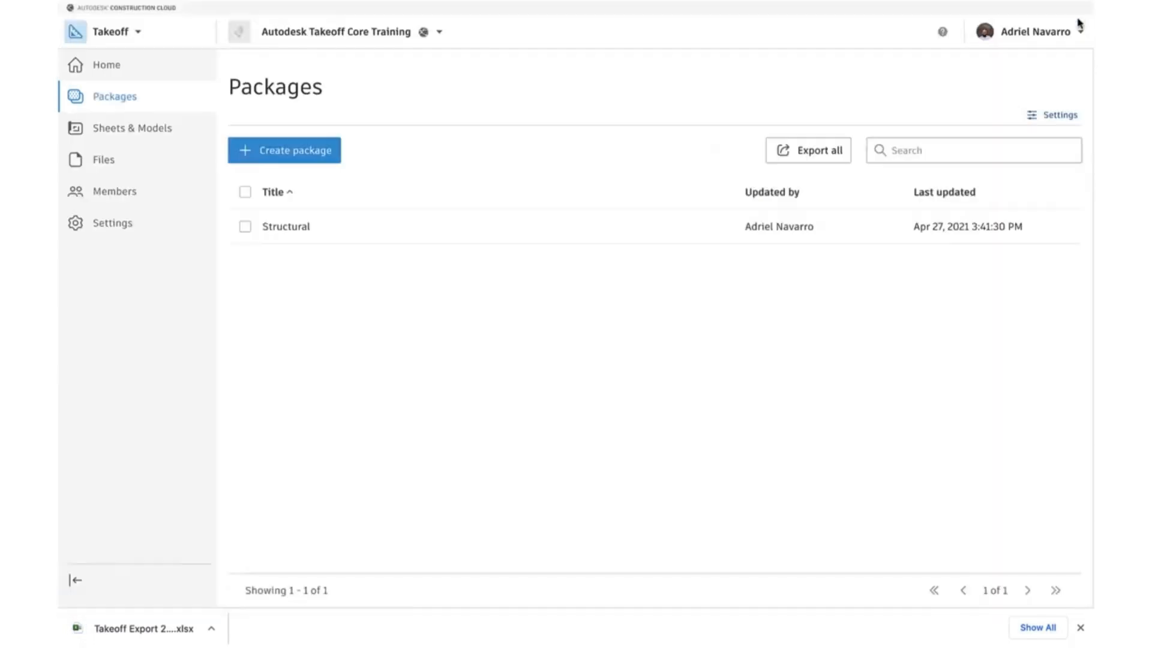
left_click(819, 156)
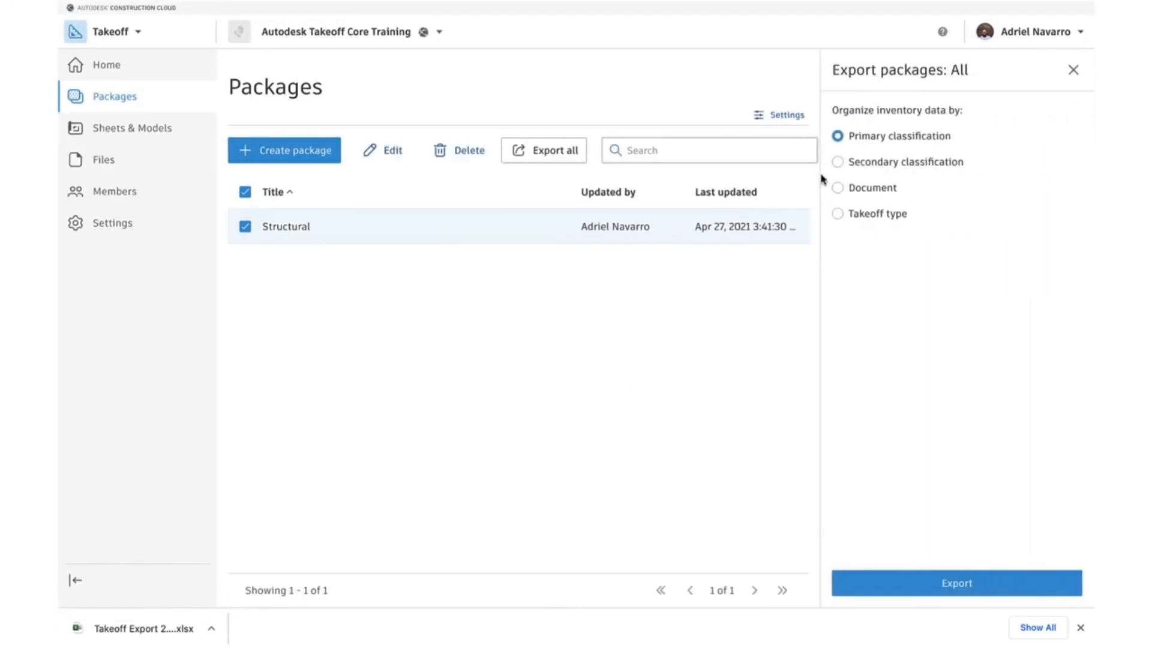
left_click(945, 585)
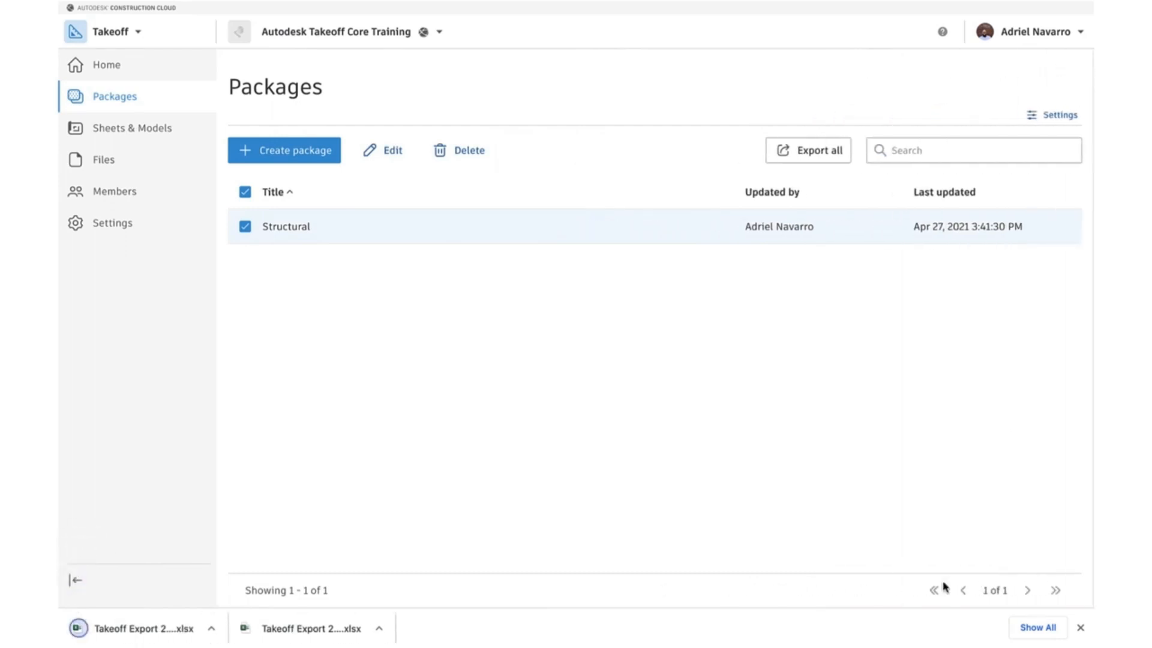